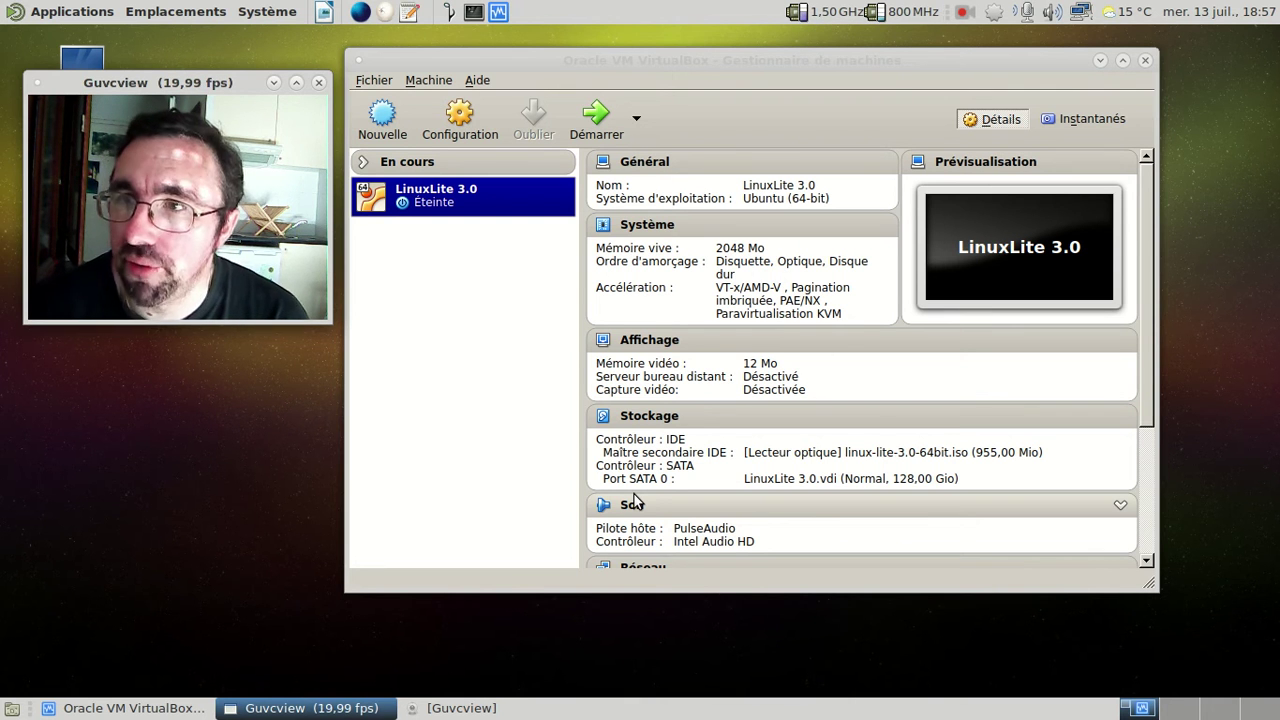
Glance at the host volume slider, then start the LinuxLite 3.0 virtual machine.
click(1028, 13)
click(1029, 12)
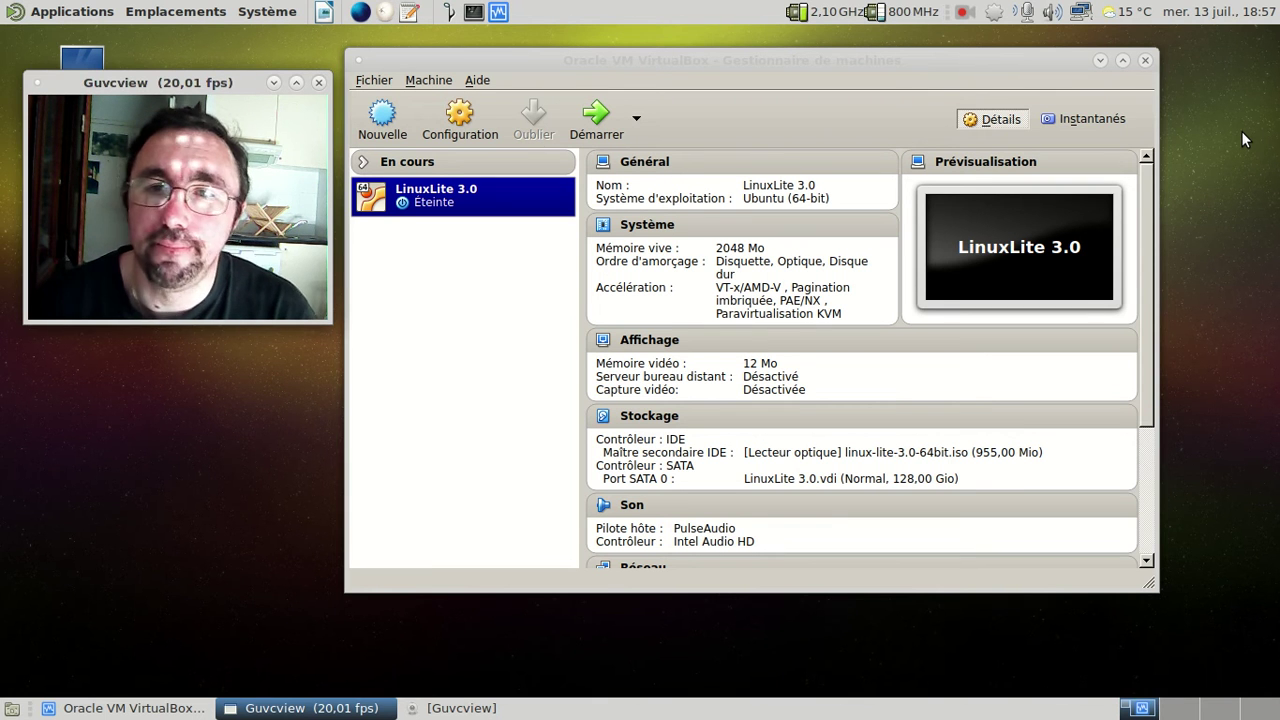
click(608, 121)
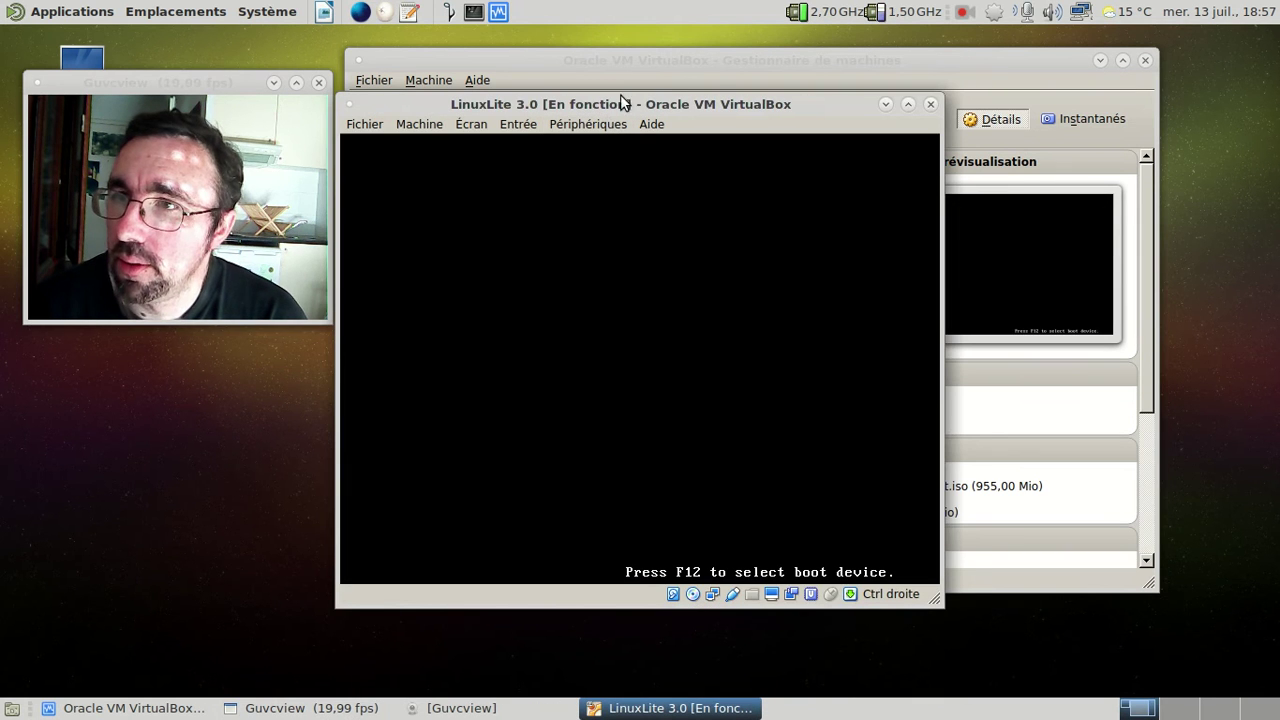
Minimize the VirtualBox Manager and nudge the LinuxLite 3.0 window upward while it boots.
click(1100, 60)
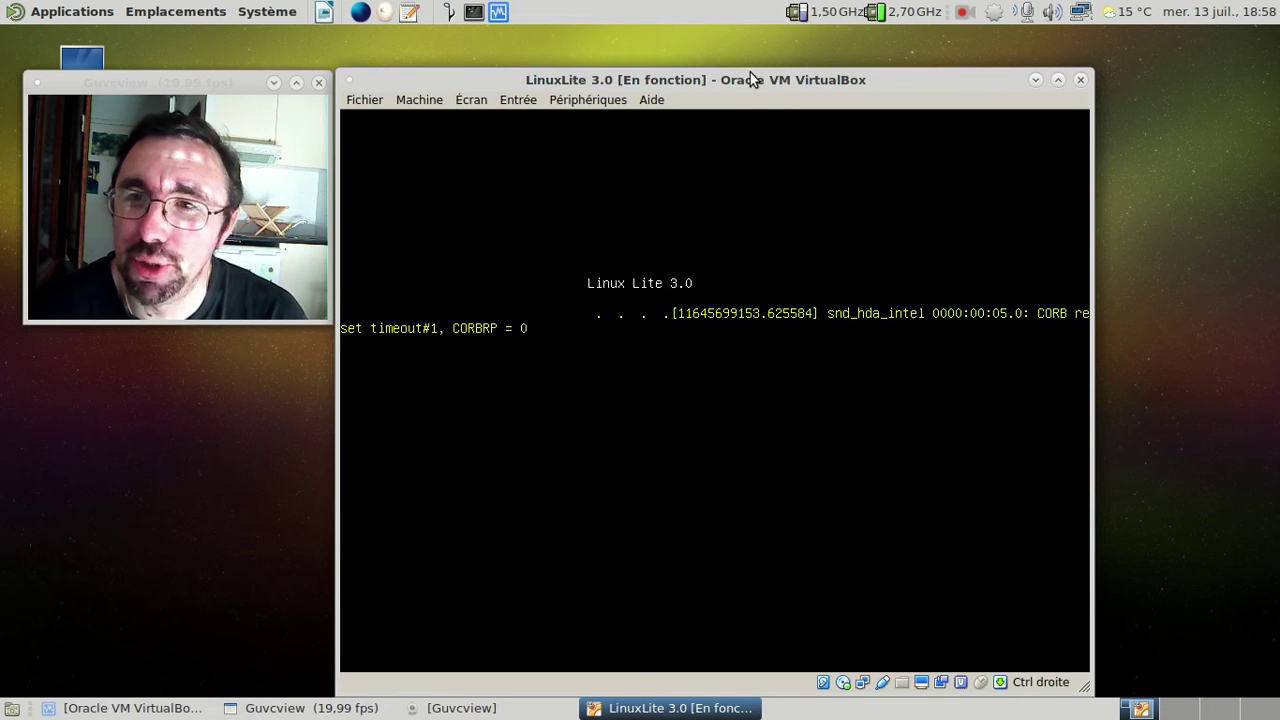
drag(746, 82, 745, 45)
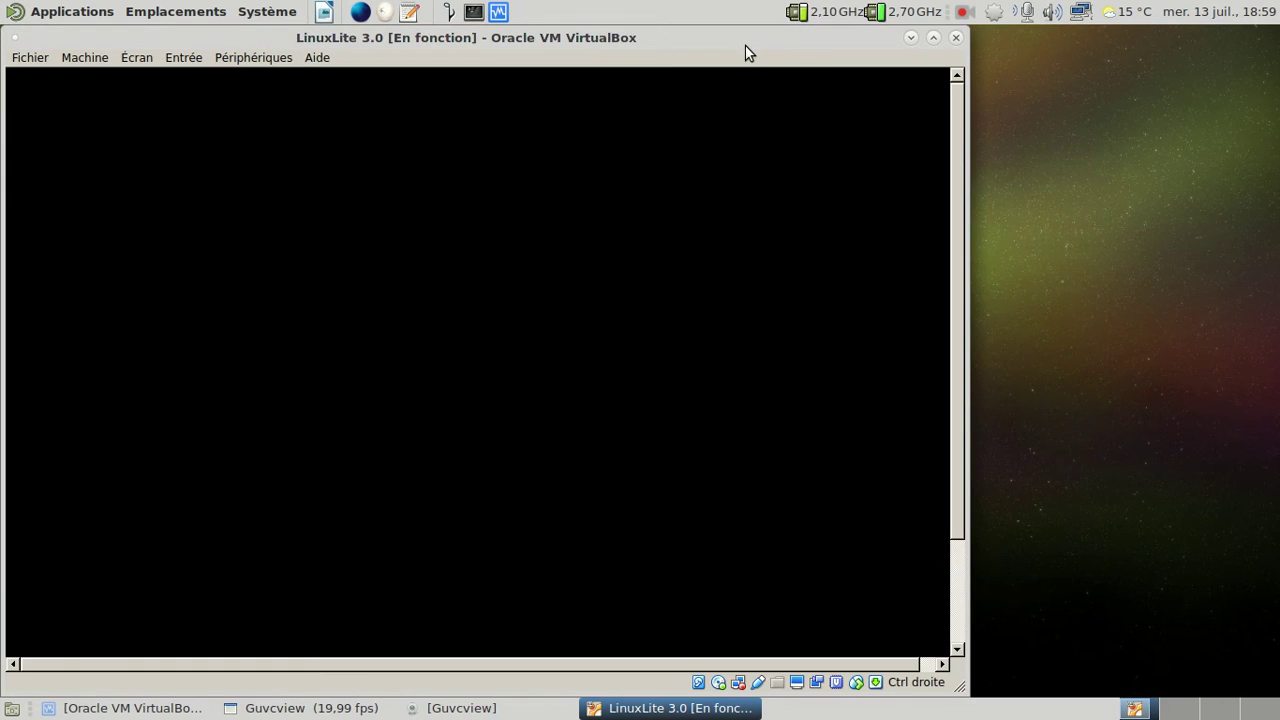
Move the LinuxLite 3.0 window right and try full screen, then return to windowed view.
drag(745, 45, 990, 50)
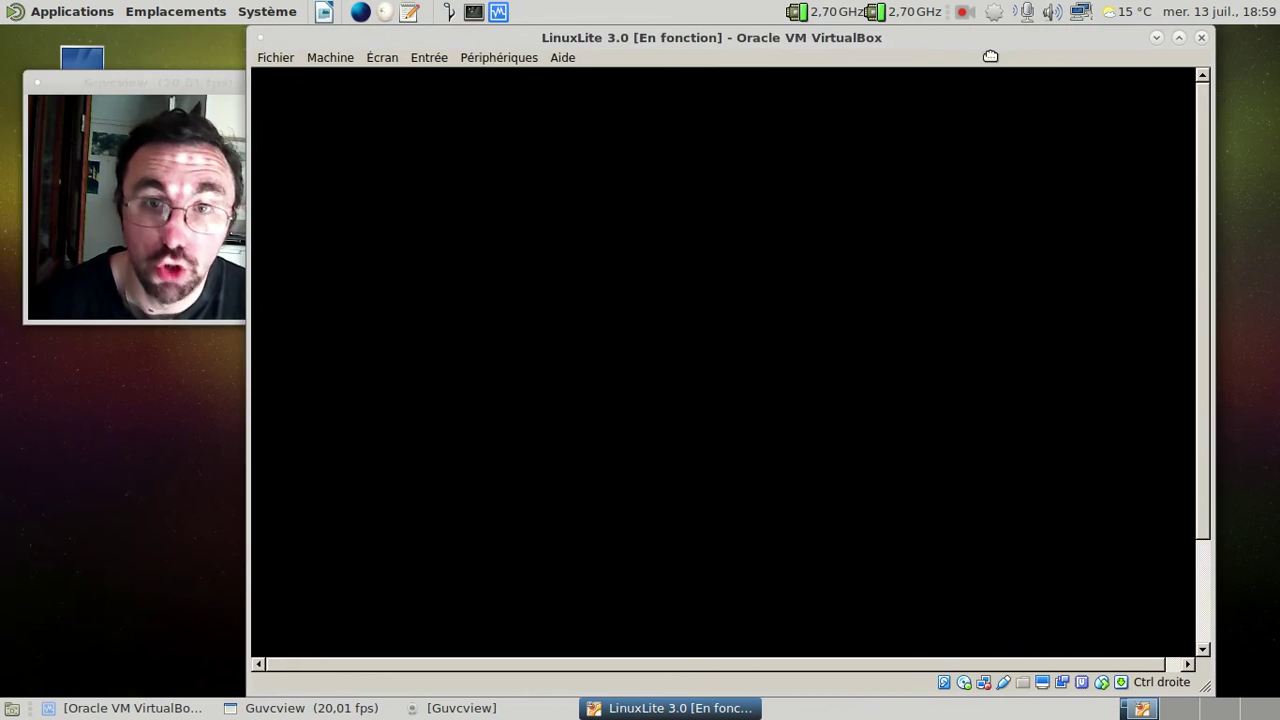
key(Control_R+f)
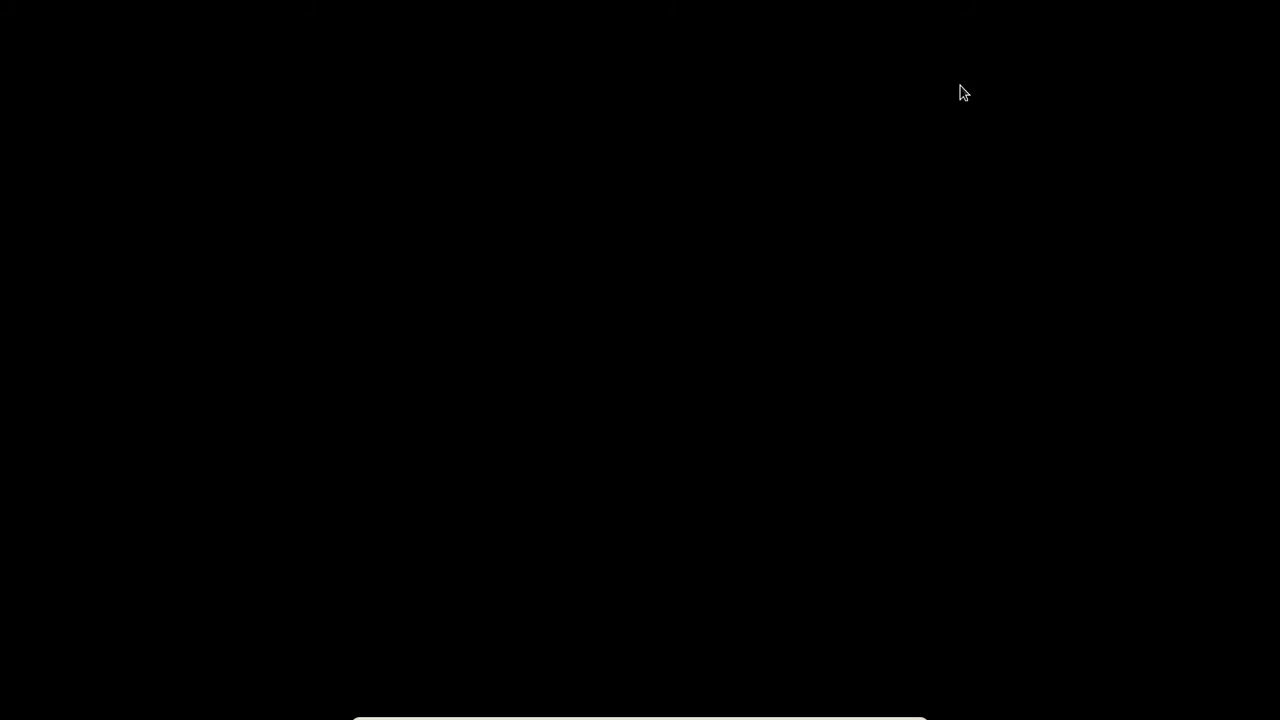
key(Control_R+f)
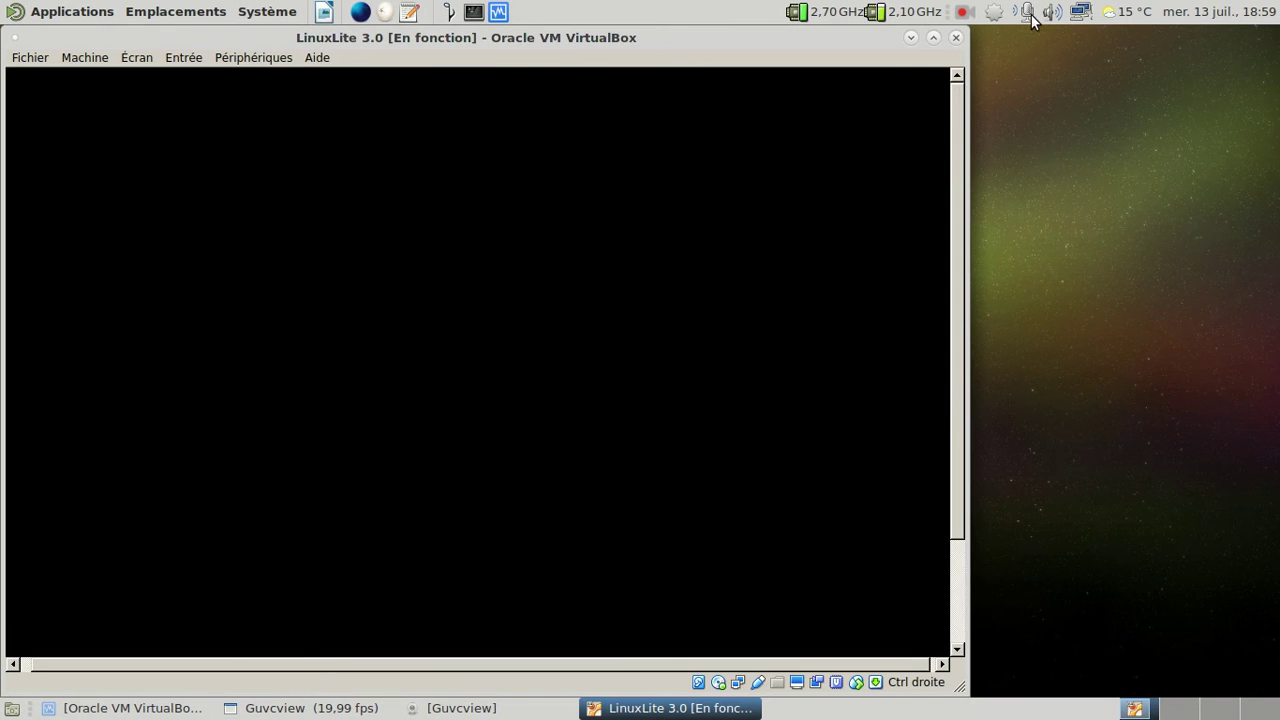
Raise the host microphone level, then toggle the machine into full screen and back.
click(1029, 12)
drag(1025, 102, 1024, 87)
click(818, 242)
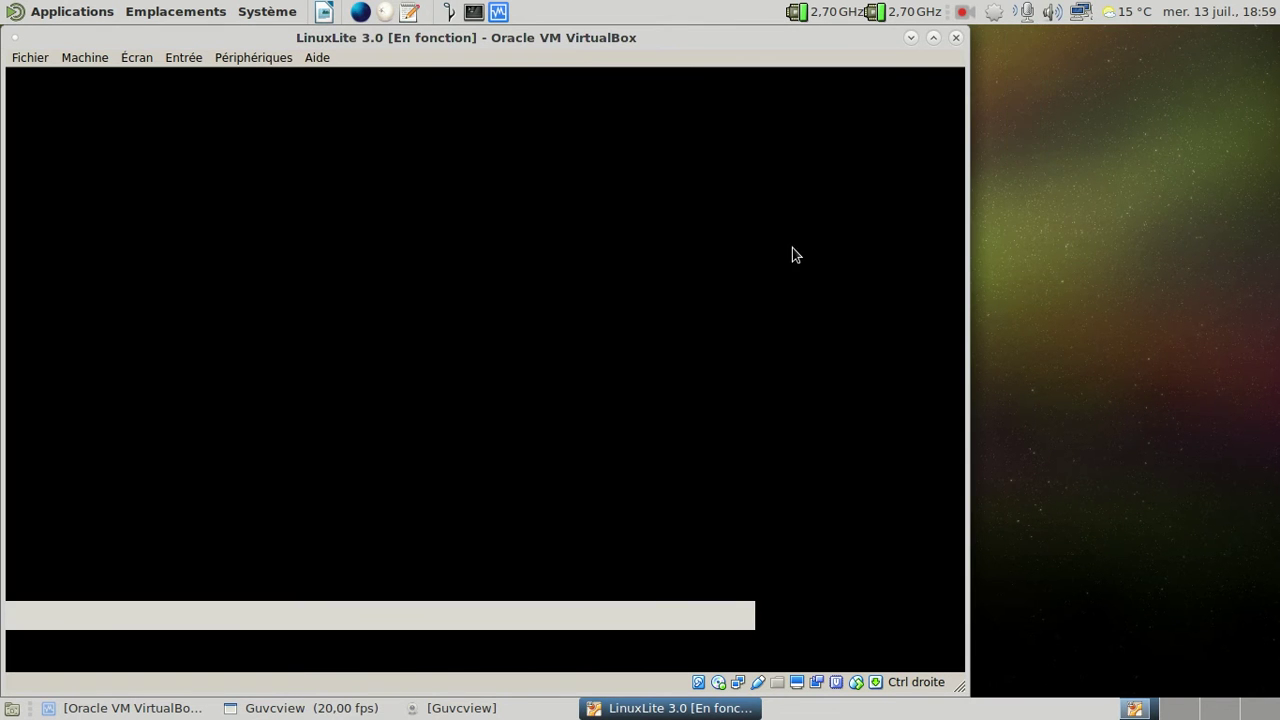
key(Control_R+f)
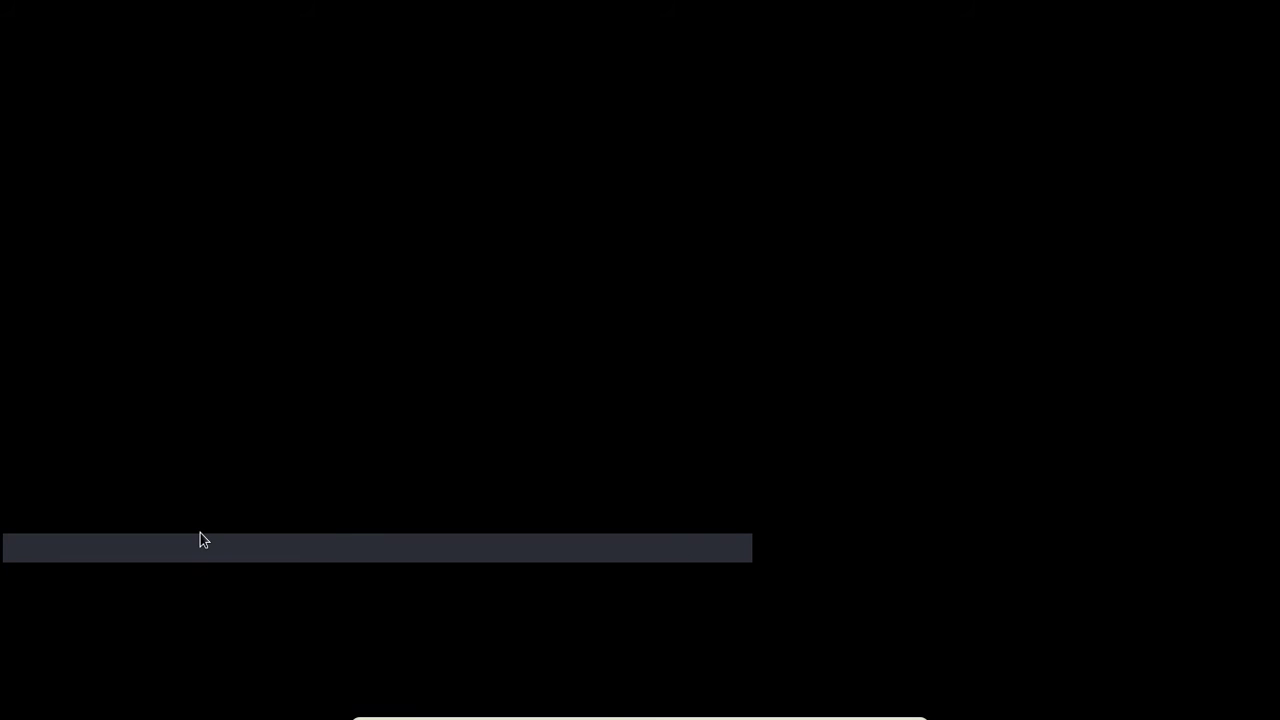
key(Control_R+f)
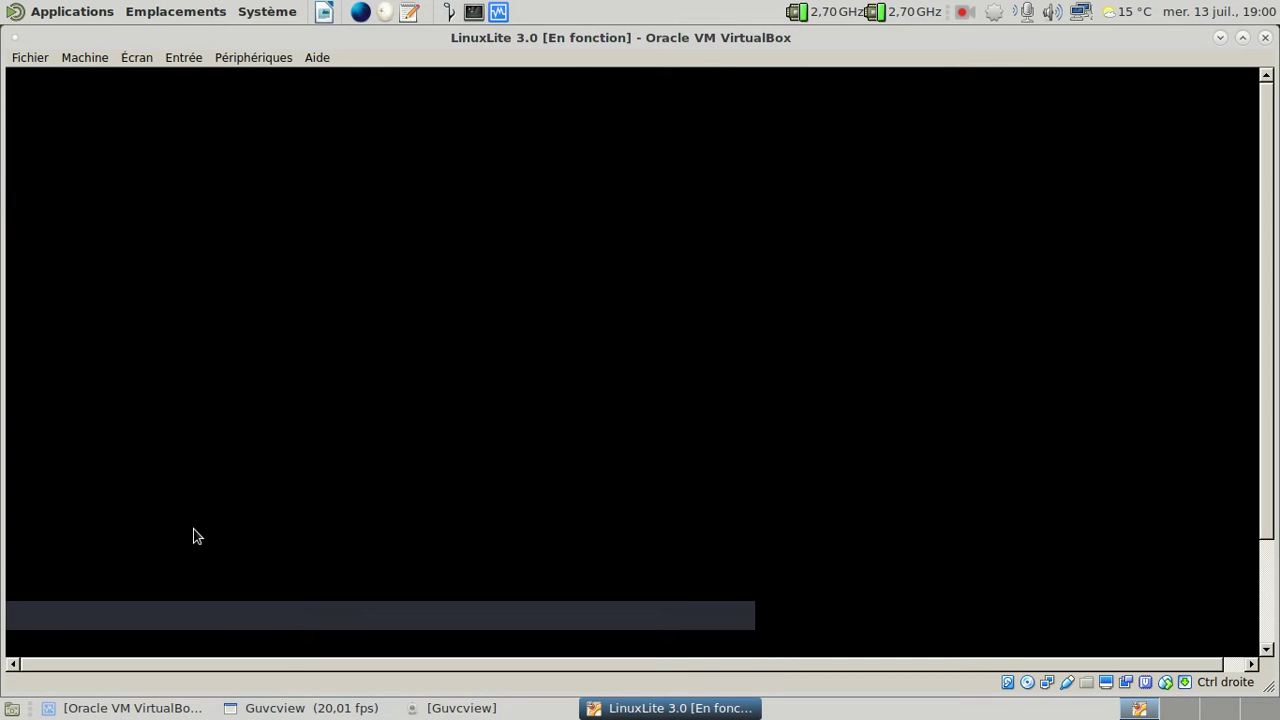
Reset the LinuxLite 3.0 machine, go full screen, and boot Start Linux Lite from the menu.
key(Control_R+r)
key(Return)
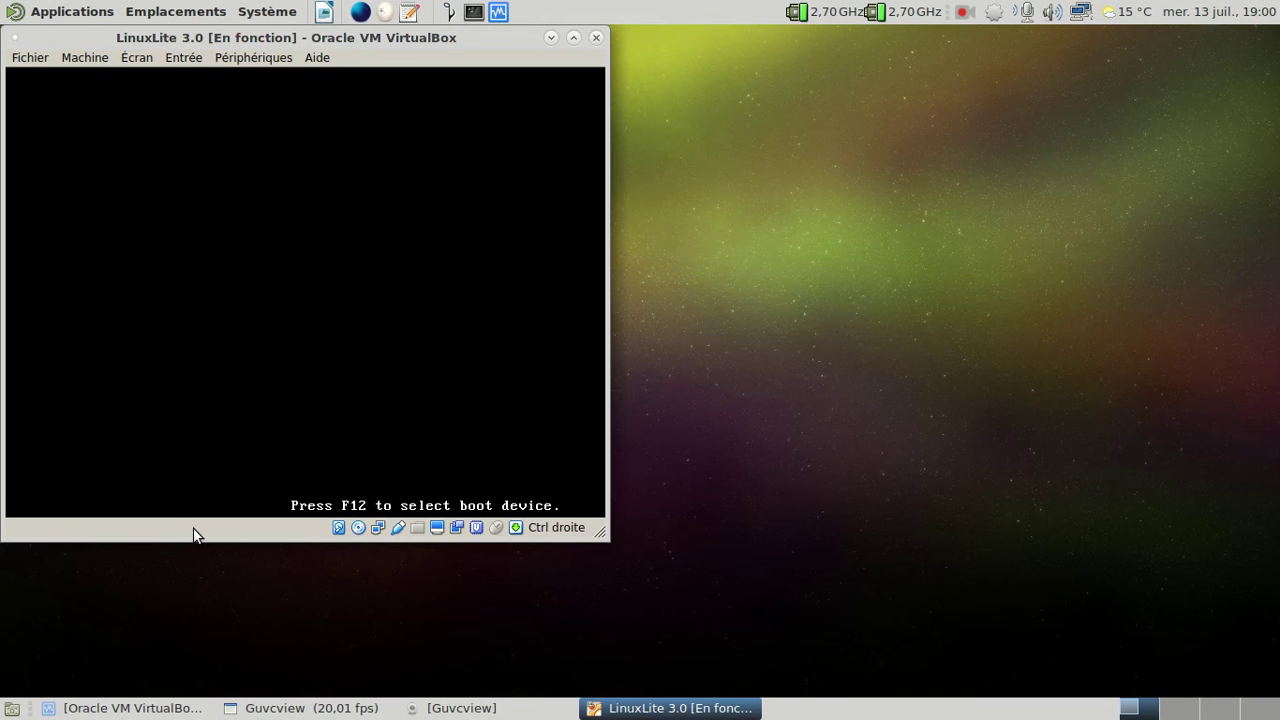
key(Control_R+f)
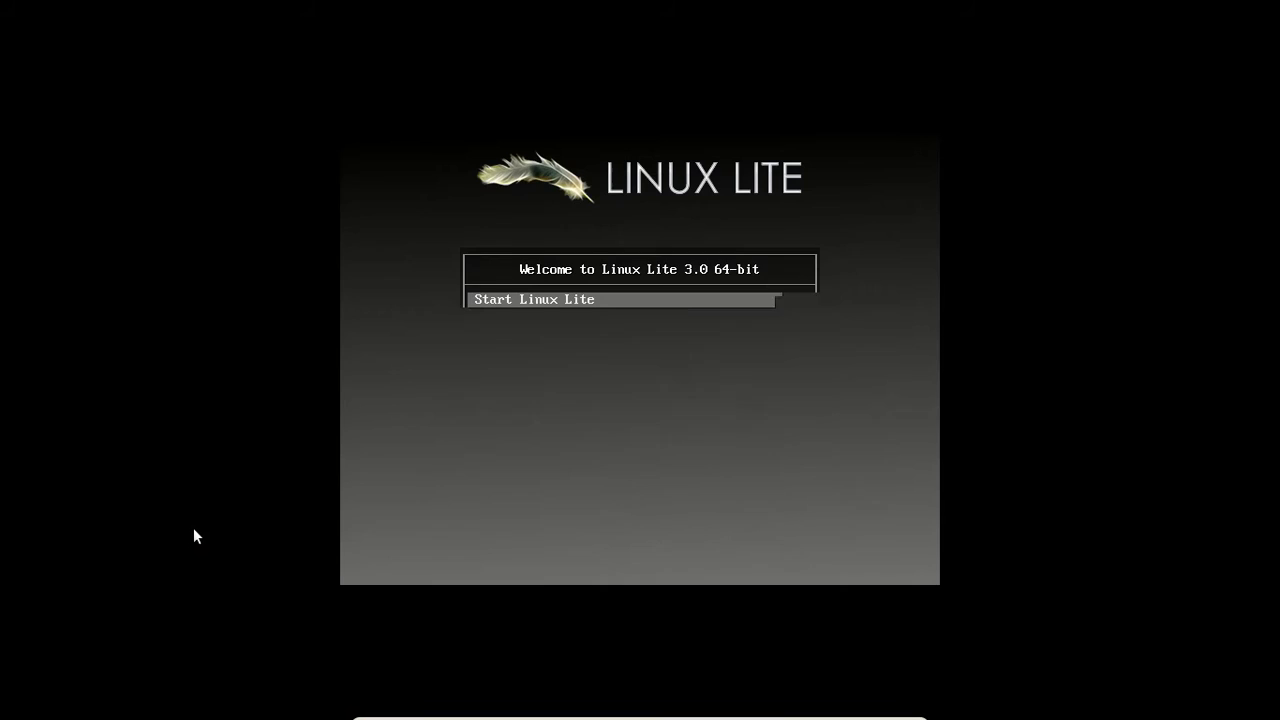
key(Return)
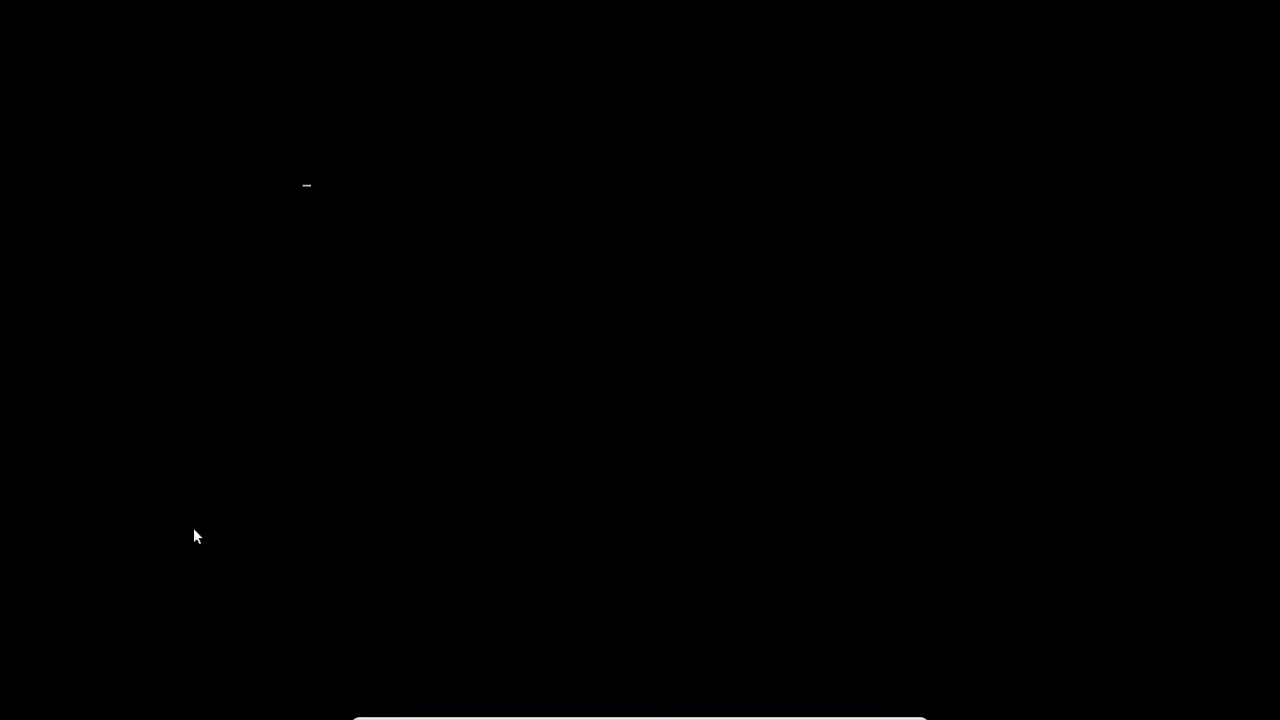
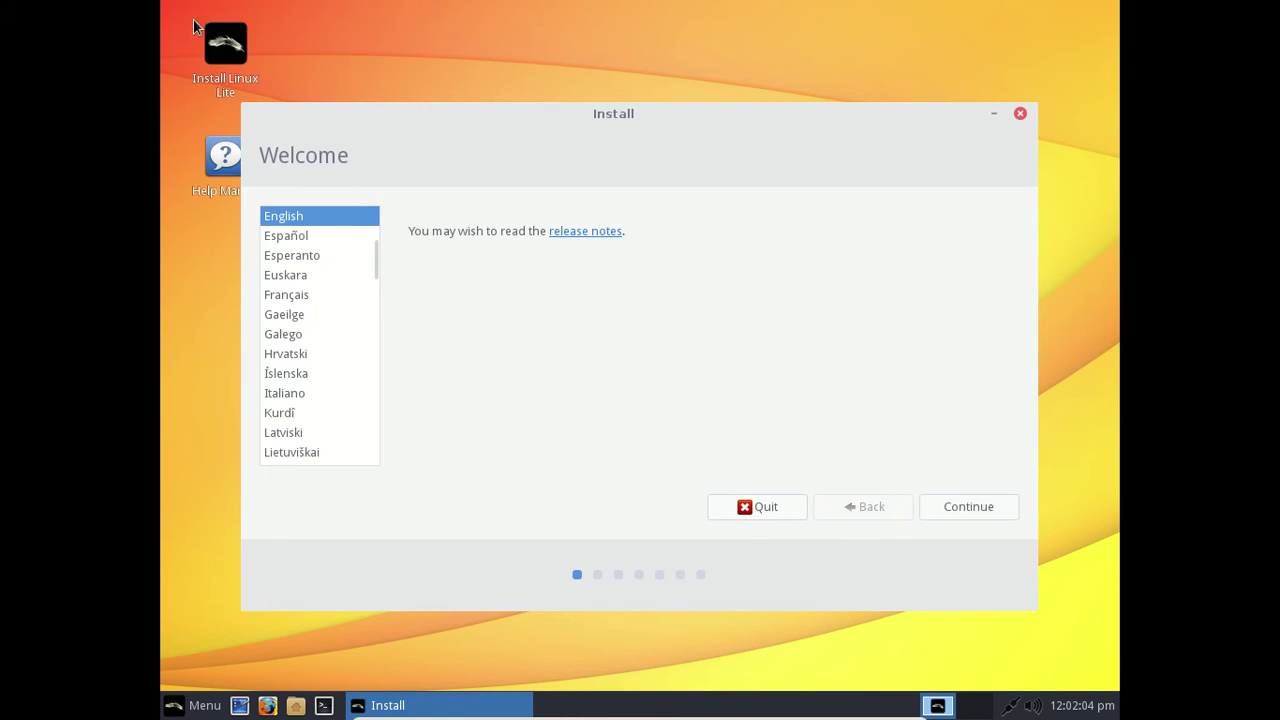
Switch the installer to Français and continue without updates or third-party software, choosing to erase the disk.
click(300, 302)
click(997, 512)
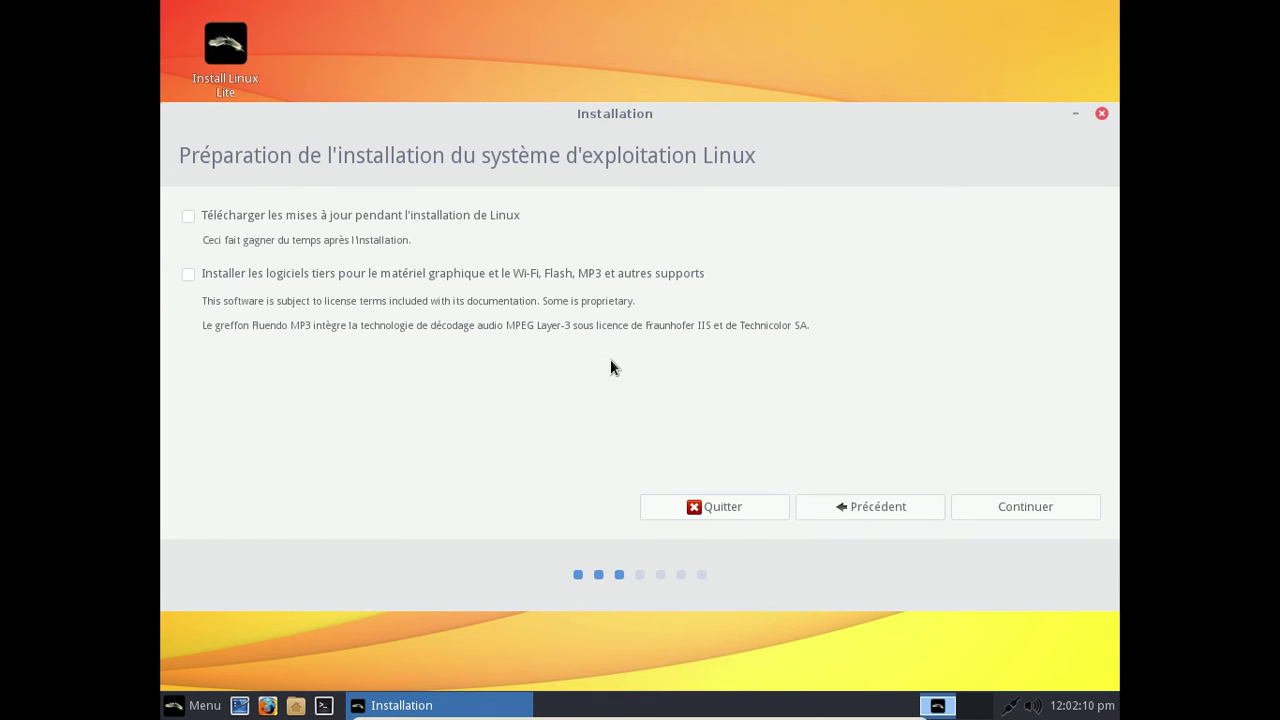
click(1043, 507)
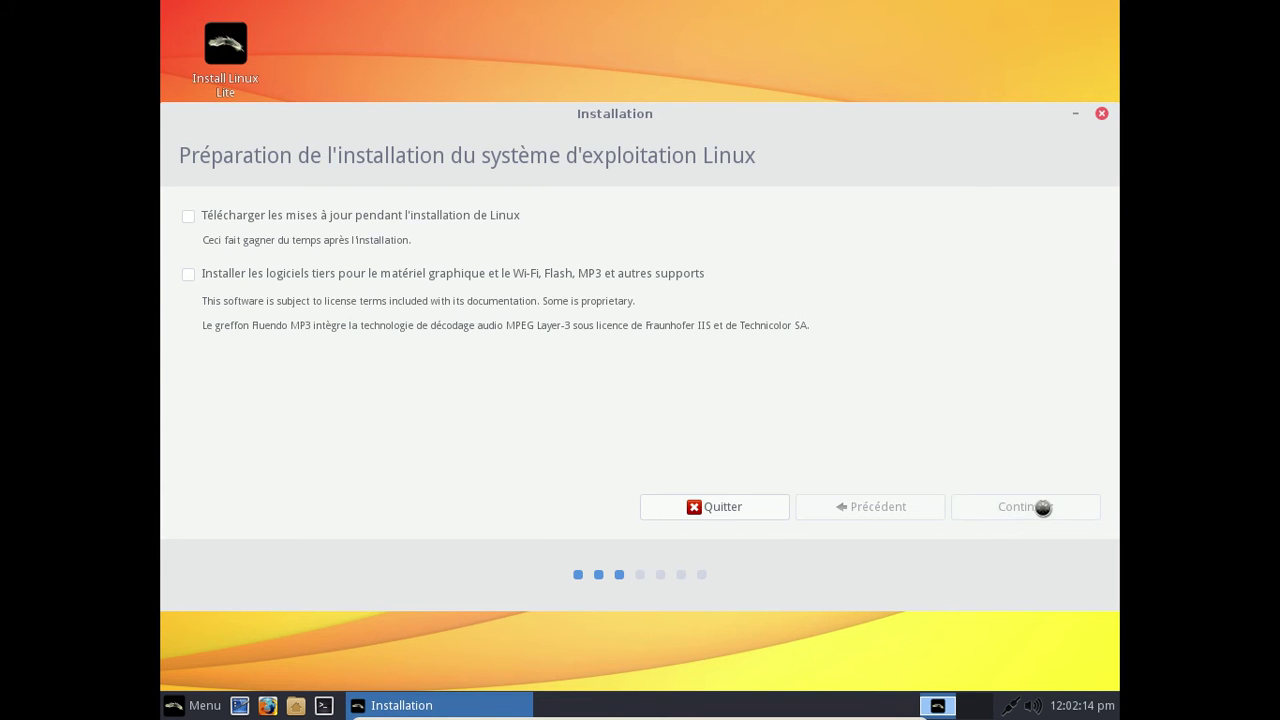
click(1038, 501)
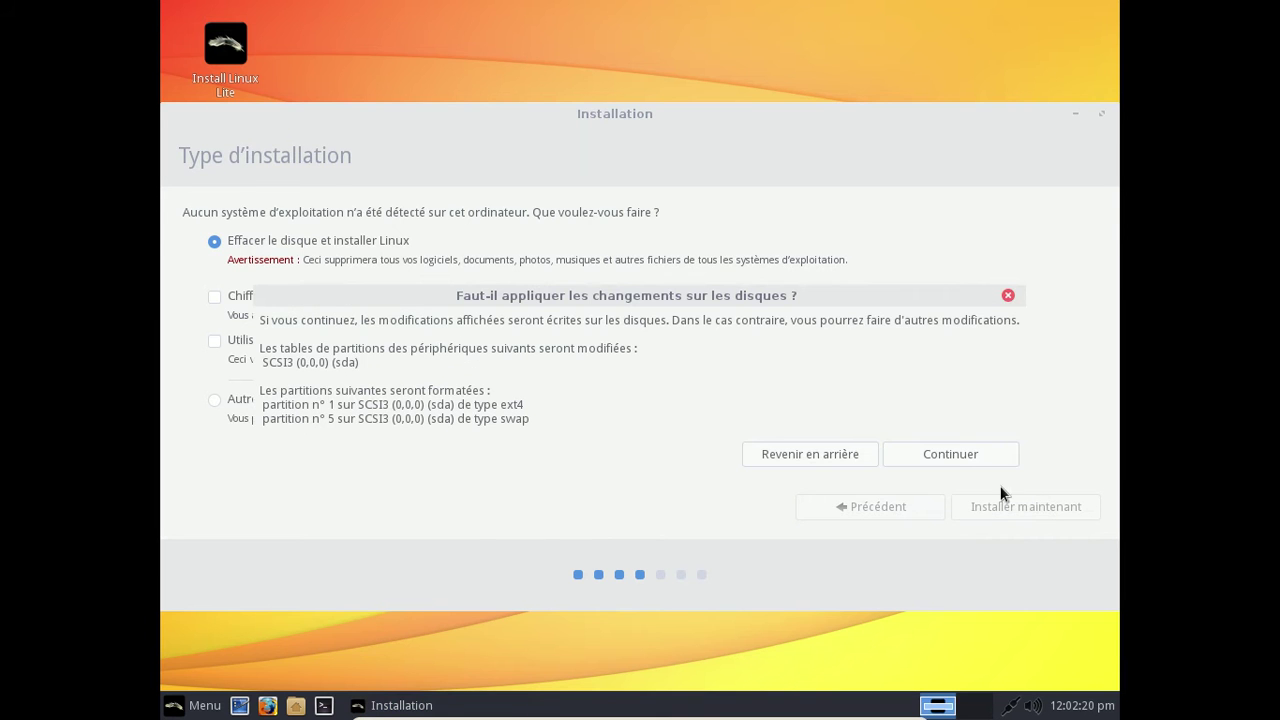
Confirm writing the partition changes, then accept the Paris time zone and French keyboard layout.
click(974, 460)
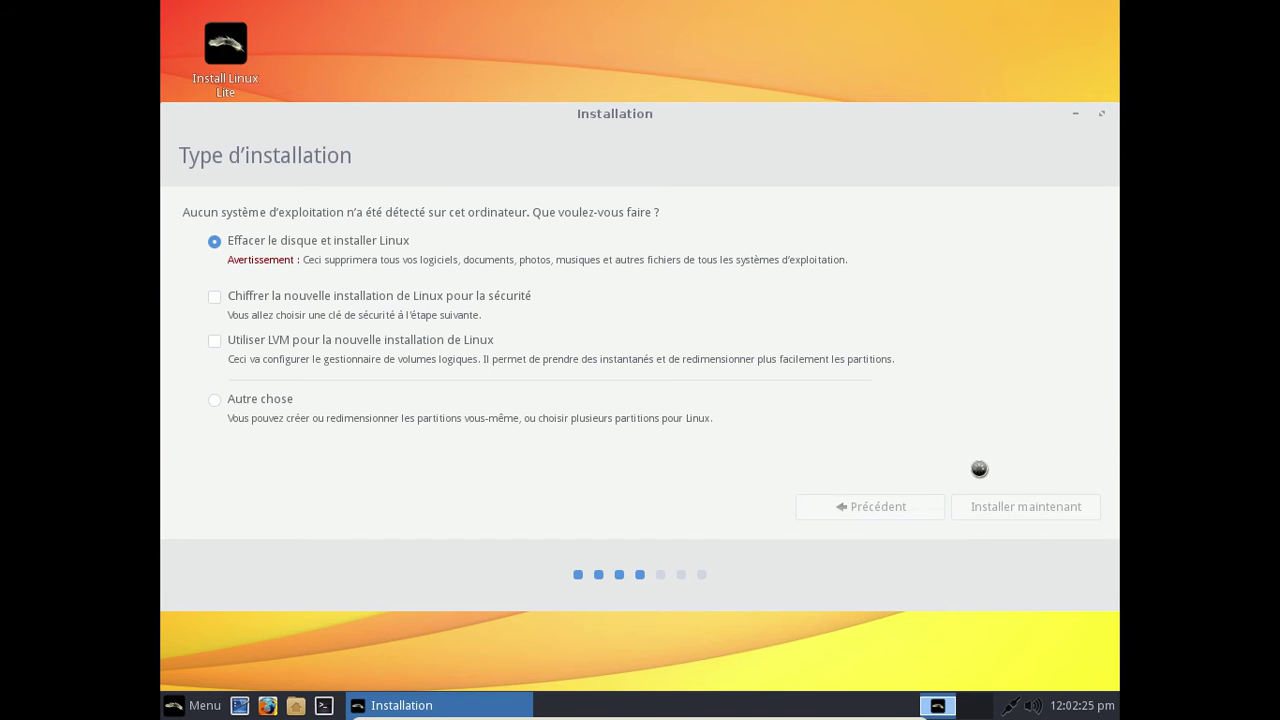
click(1011, 508)
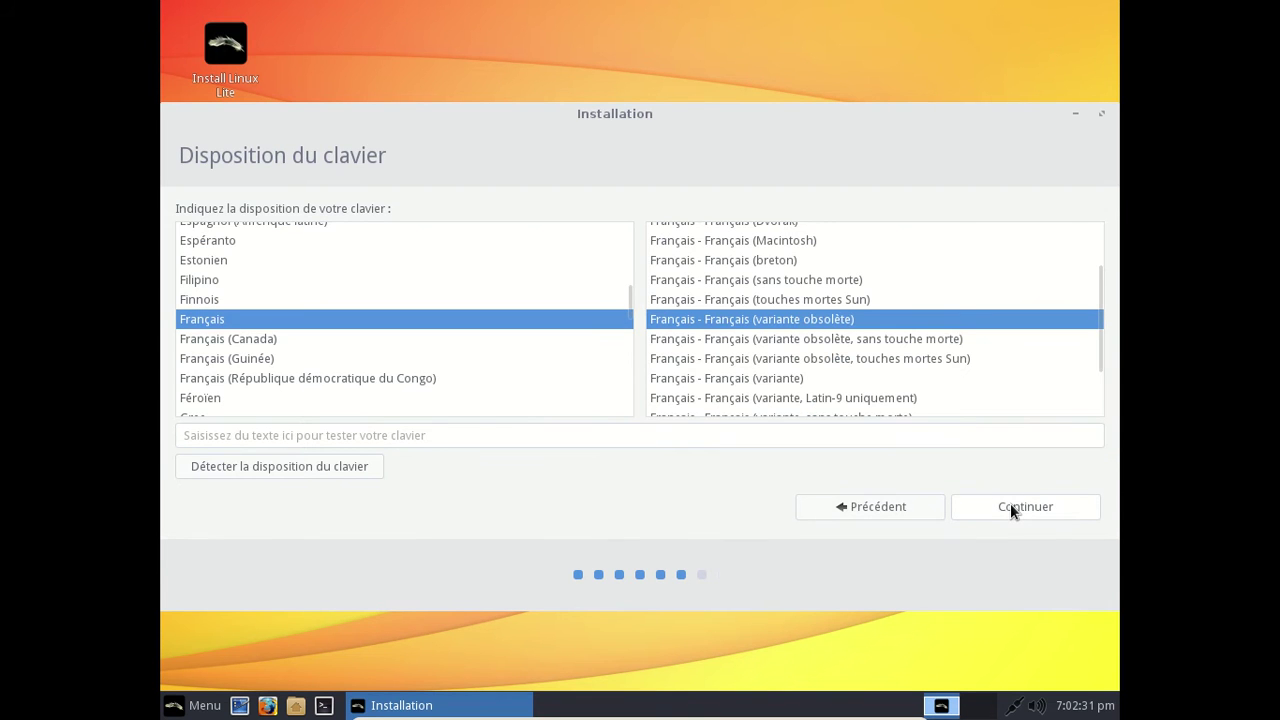
click(1011, 506)
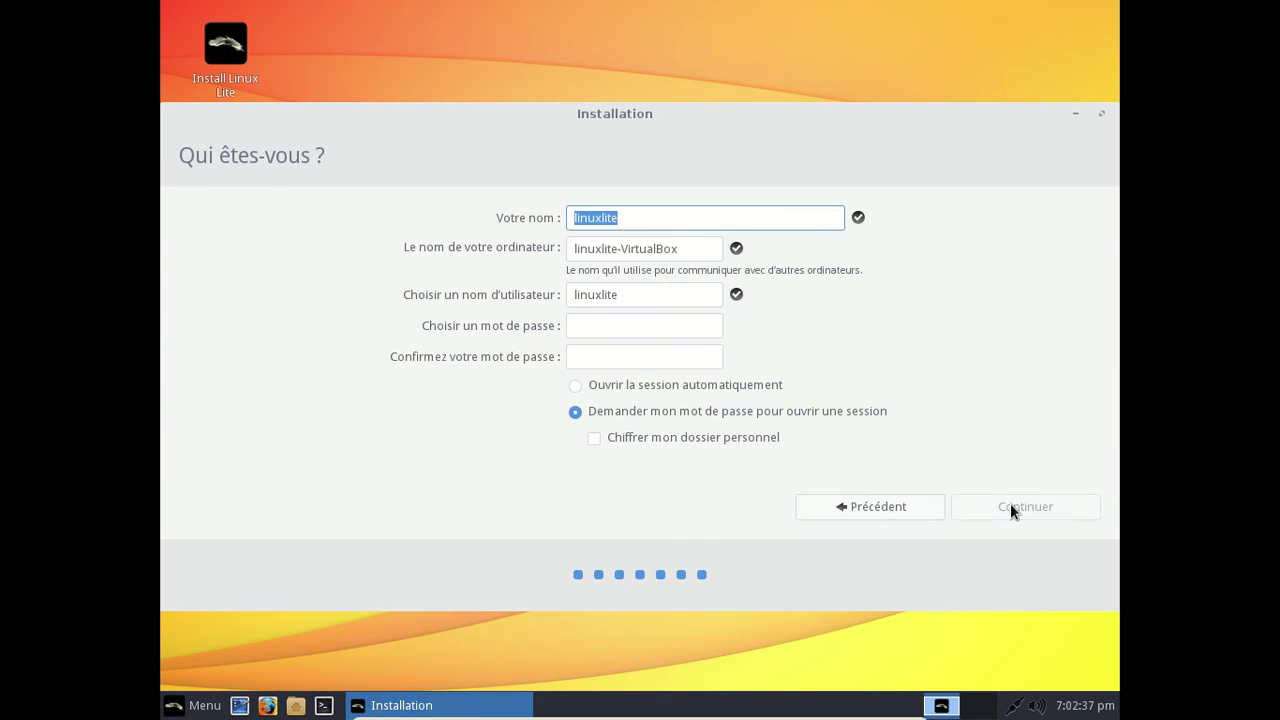
Enter the user's full name, computer name, username and a matching password, then continue installing.
text(Fred)
key(BackSpace)
key(BackSpace)
key(BackSpace)
text(rederic Bezies)
key(Tab)
text(fredo-)
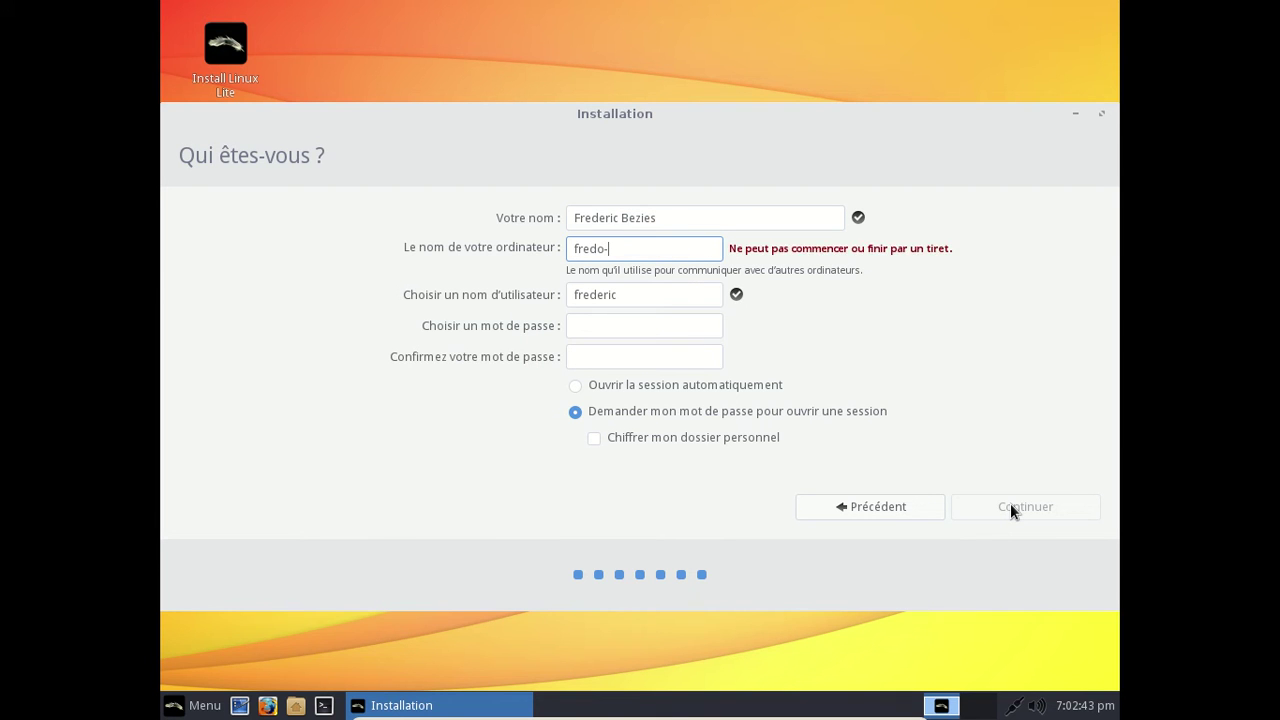
text(linux-lite)
key(Tab)
text(fred)
key(Tab)
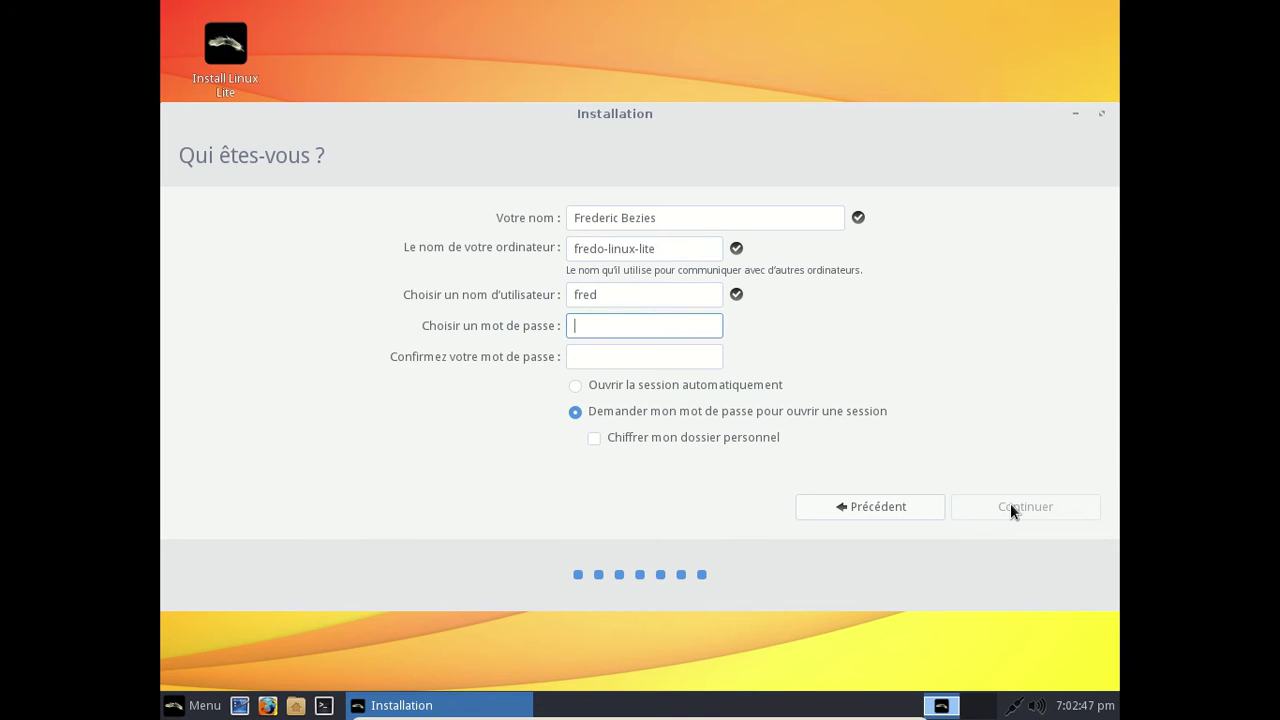
text(***********)
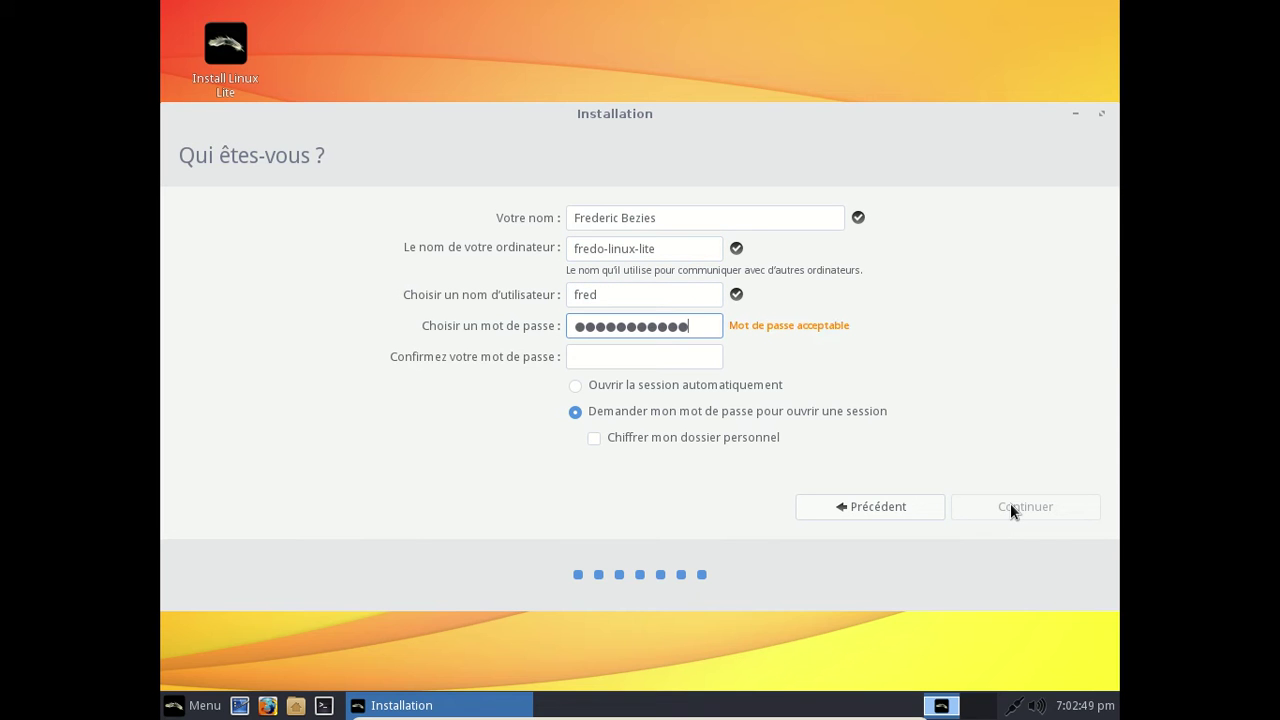
key(Tab)
text(***********)
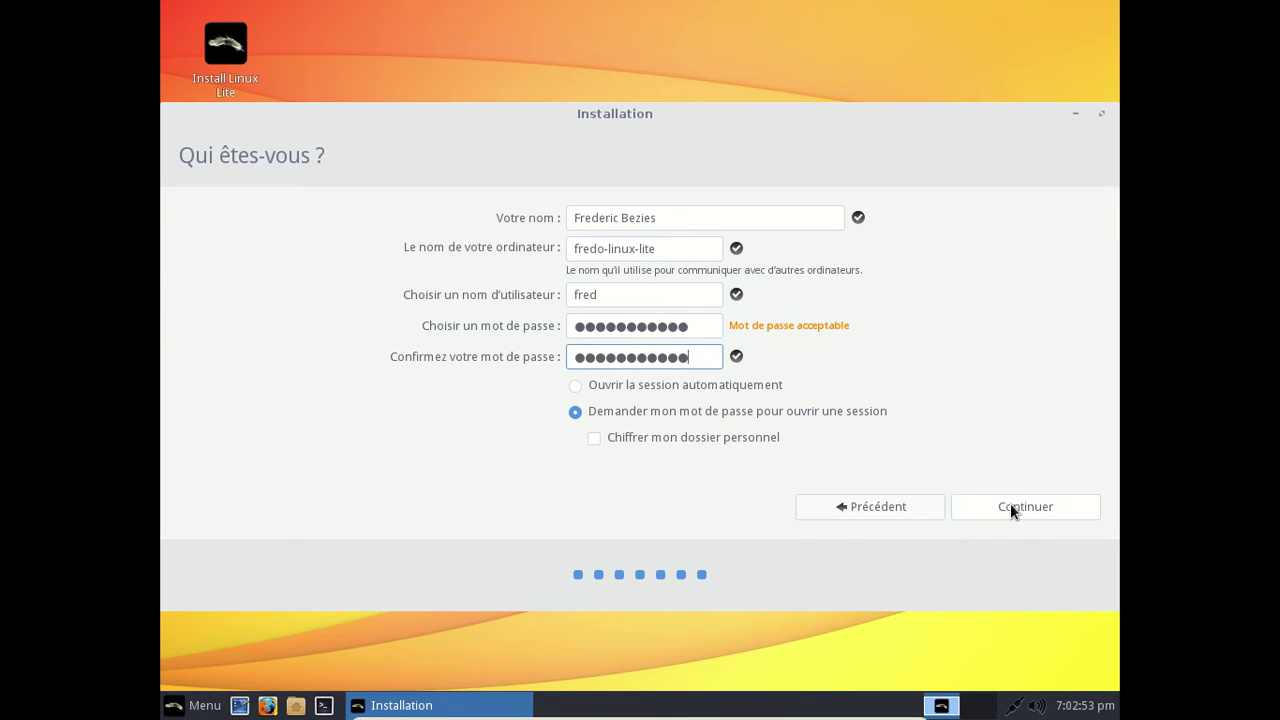
click(1010, 505)
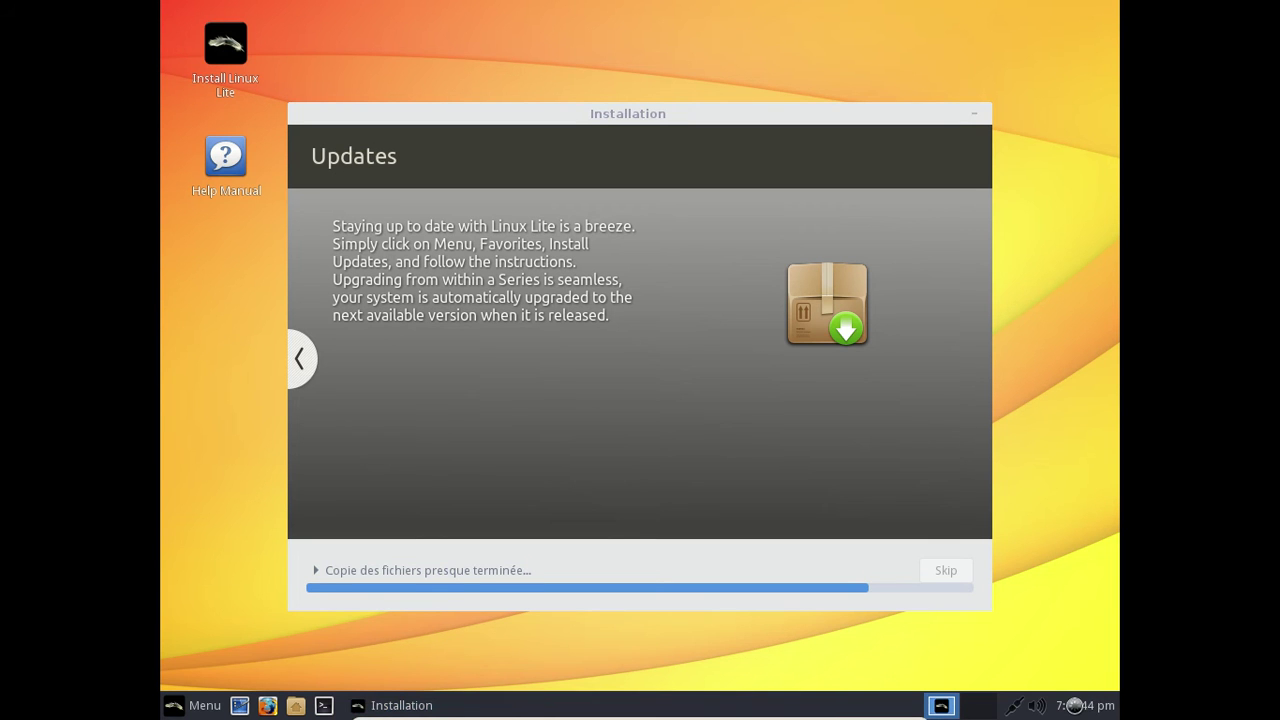
Set the panel clock's Time Format to 23:59:59 in the Datetime properties and close them.
click(1073, 705)
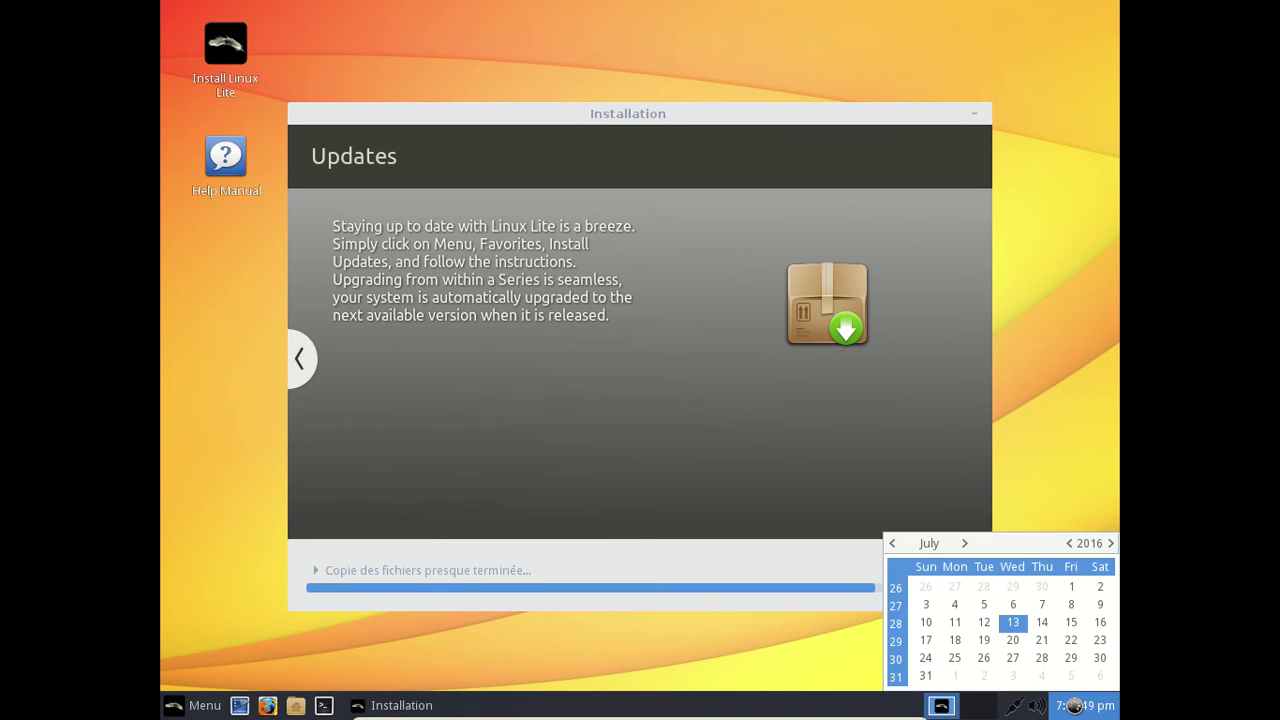
click(1073, 705)
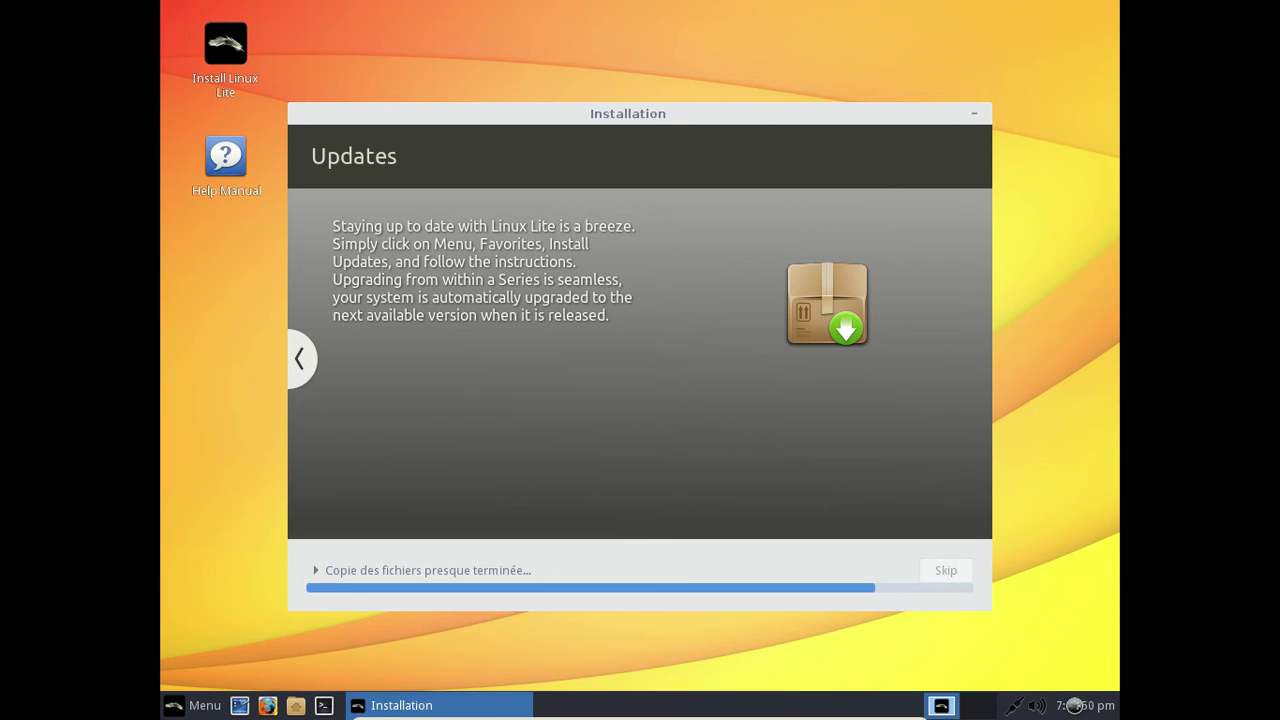
right_click(1074, 705)
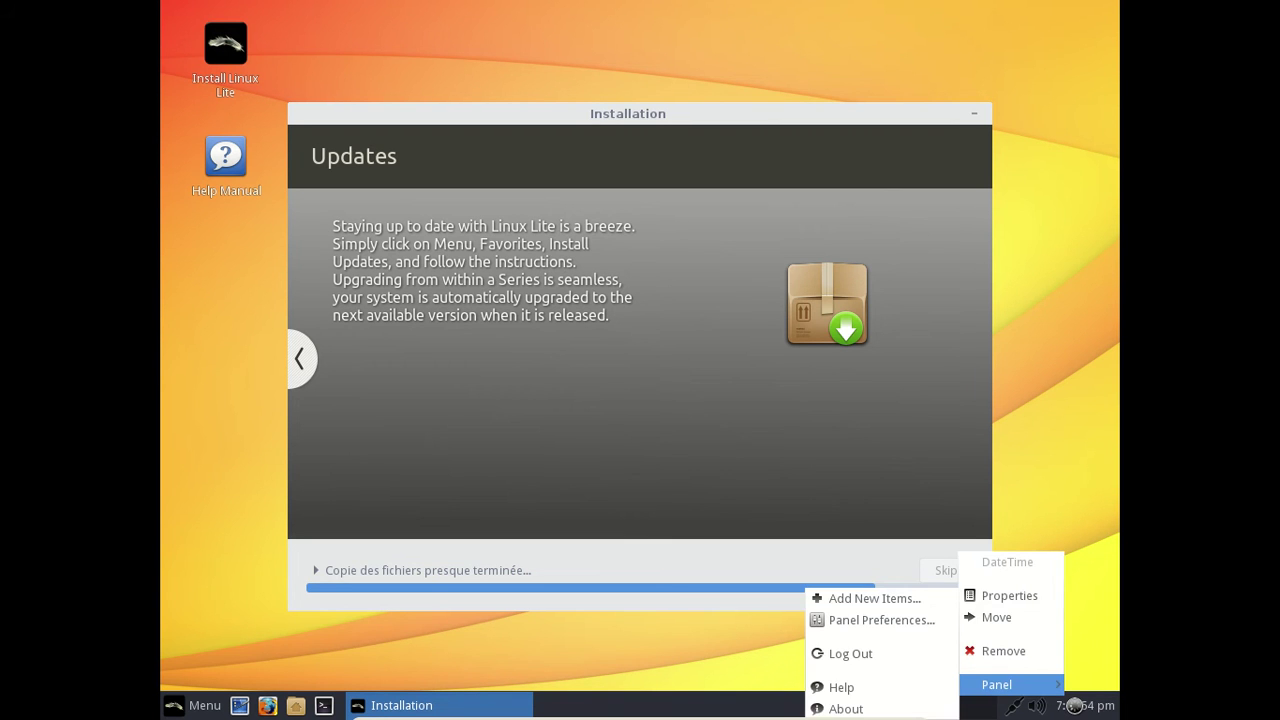
click(1025, 605)
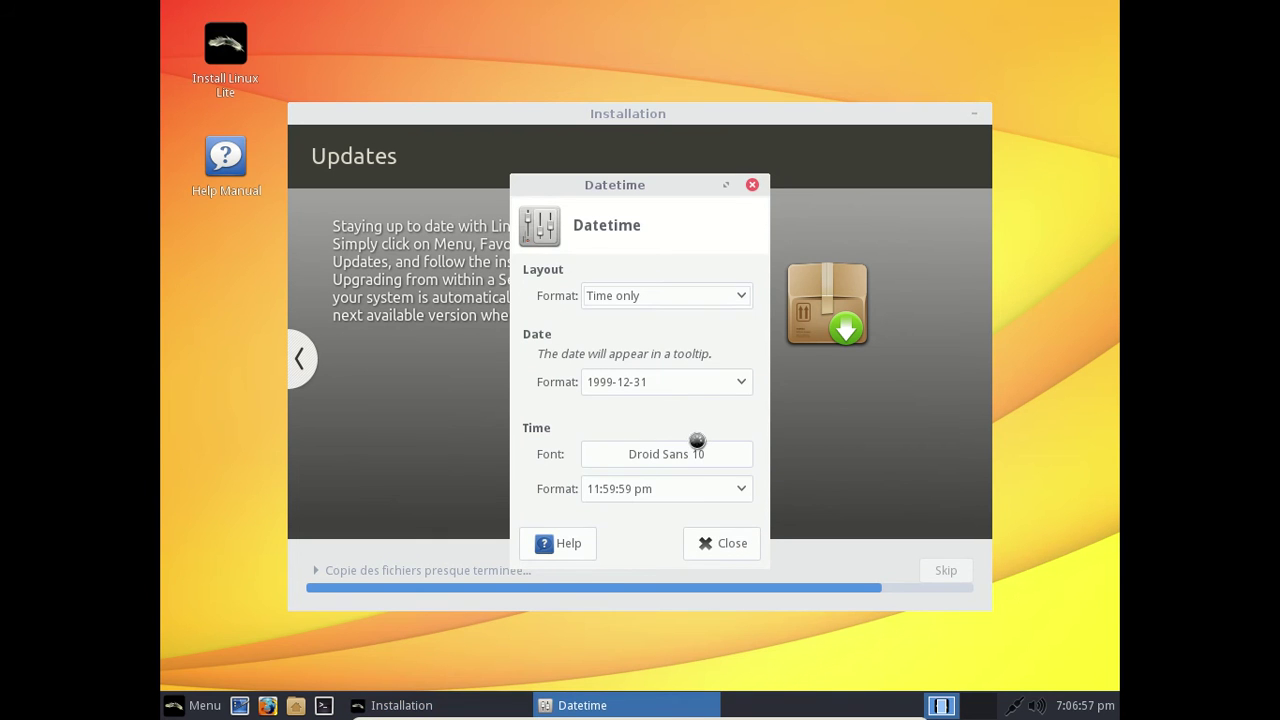
click(705, 489)
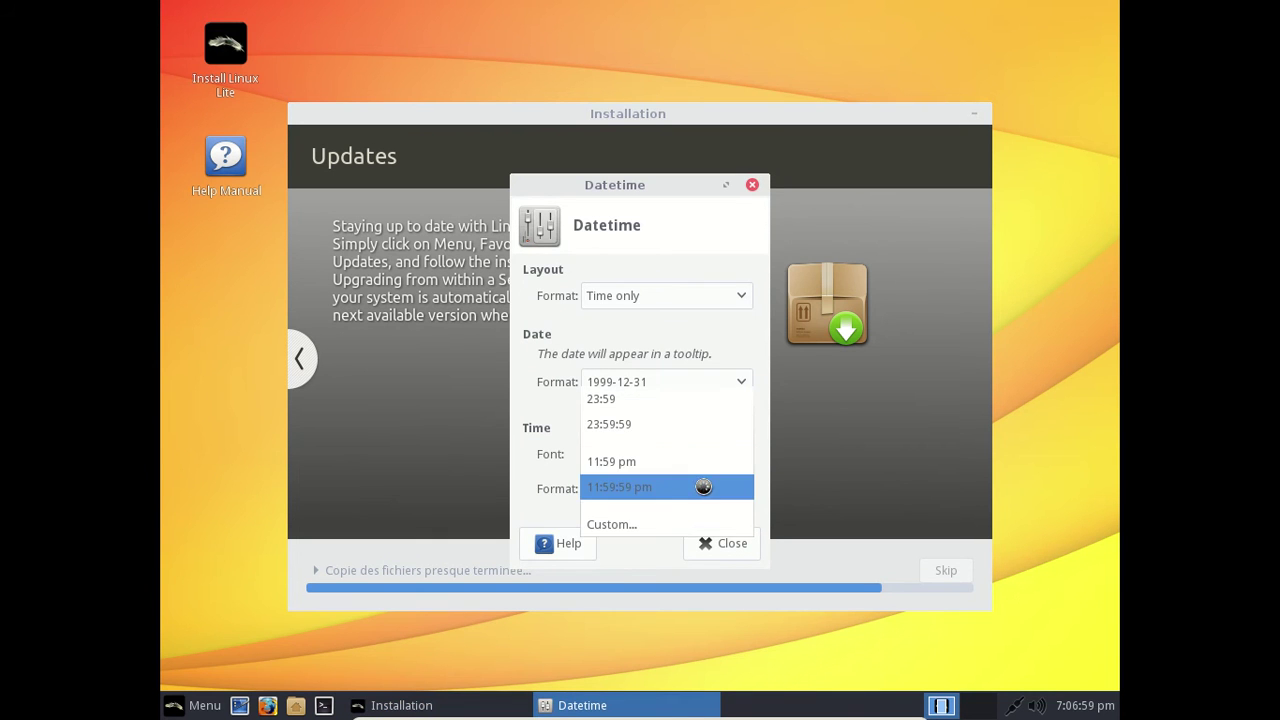
click(661, 429)
click(728, 543)
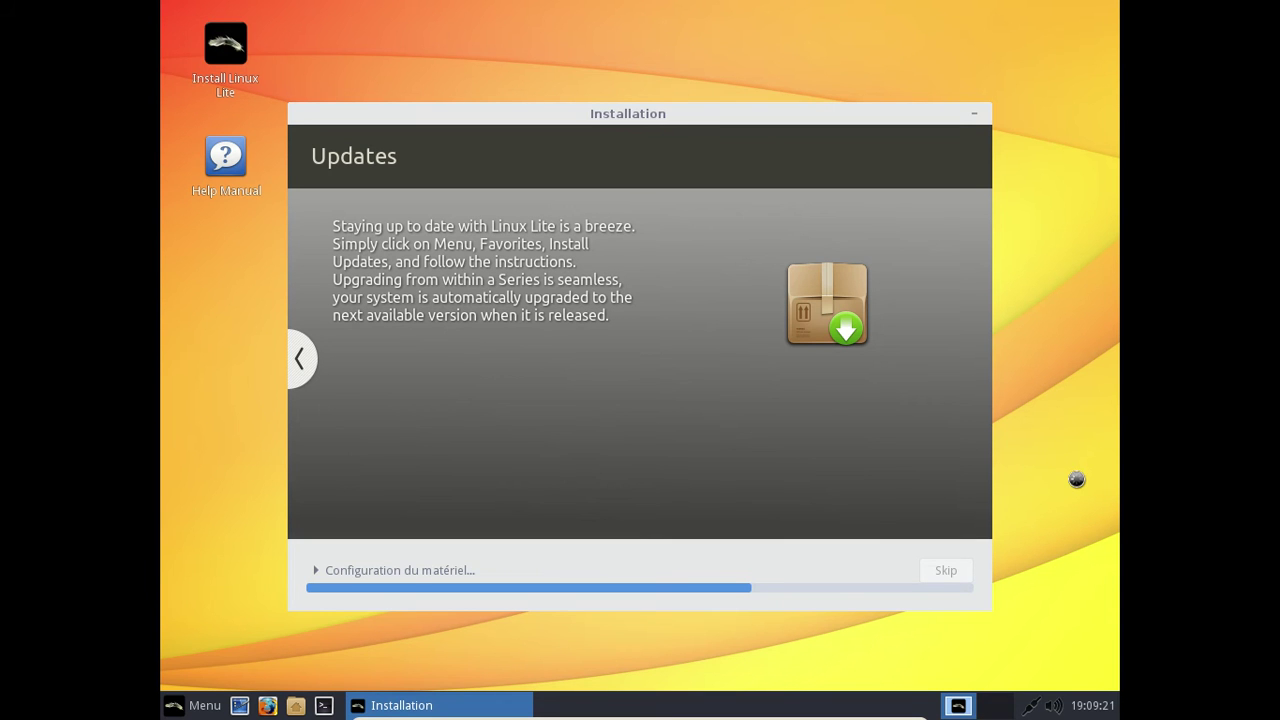
Expand the 'Configuration du matériel' log to inspect it, then collapse it again.
click(407, 571)
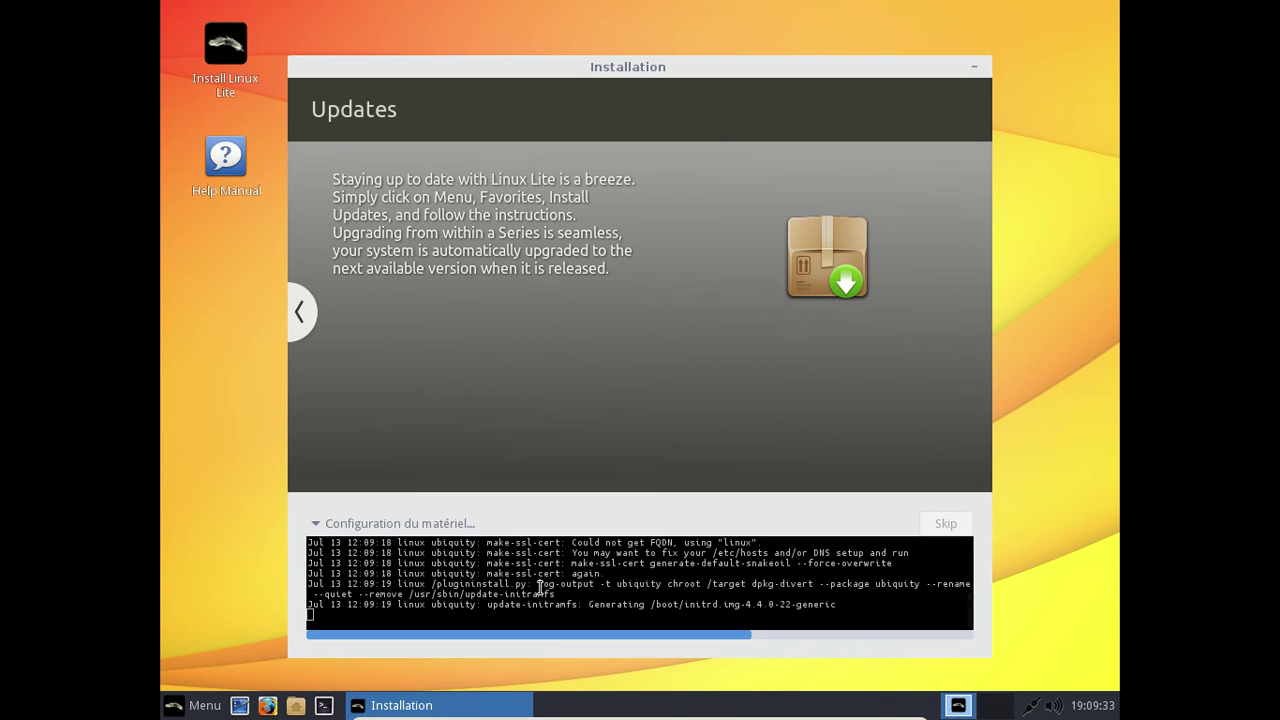
click(455, 524)
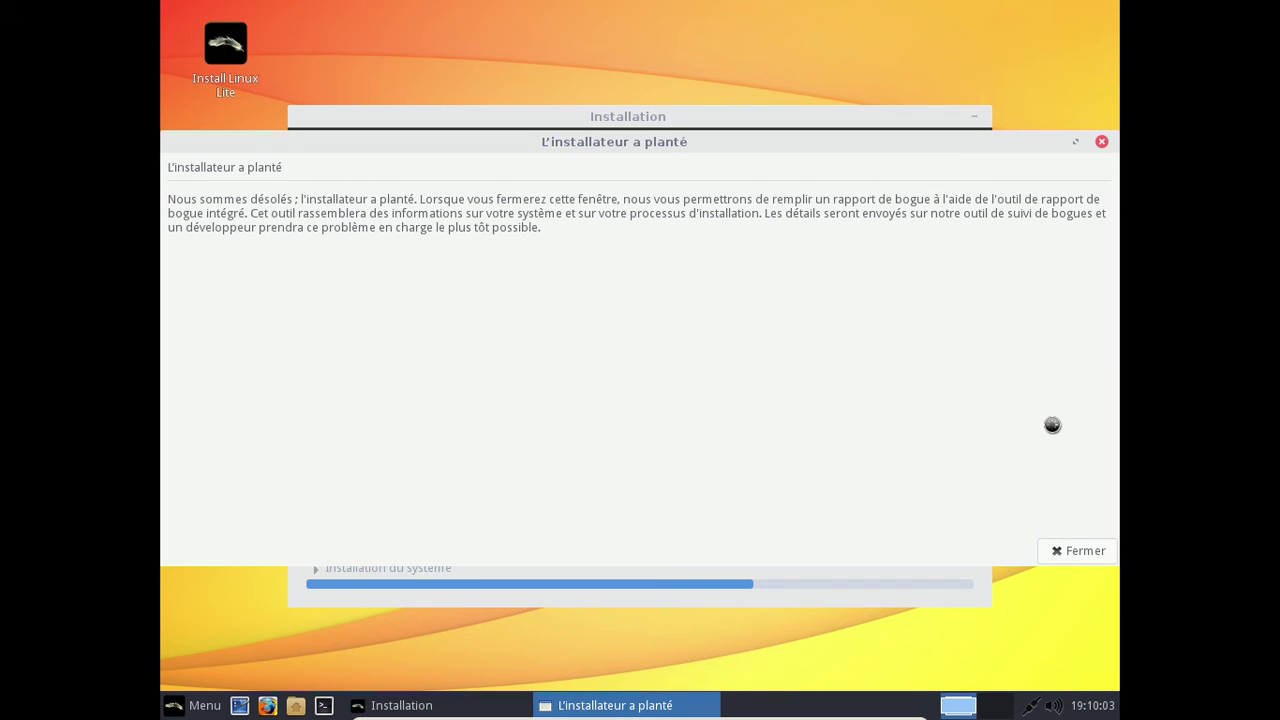
Dismiss the installer crash notice with Fermer.
click(1077, 550)
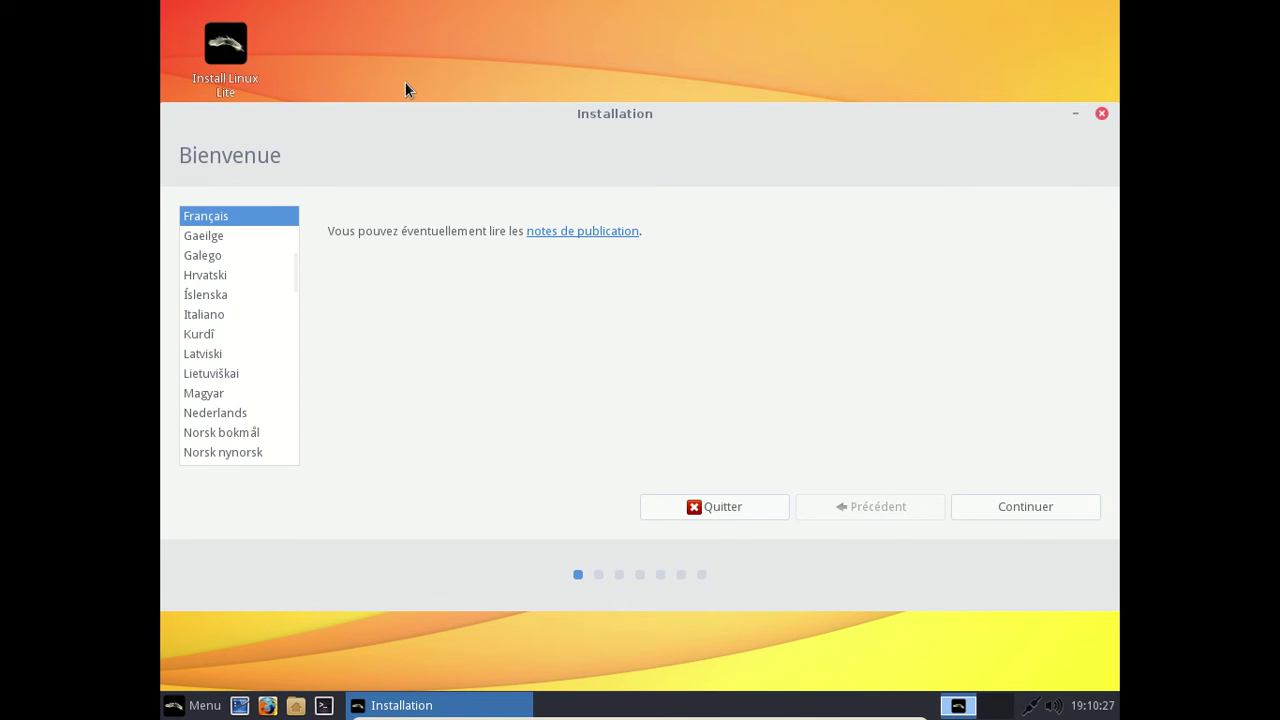
Select English in the language list and continue past the welcome and preparation pages.
scroll(252, 262, up, 2)
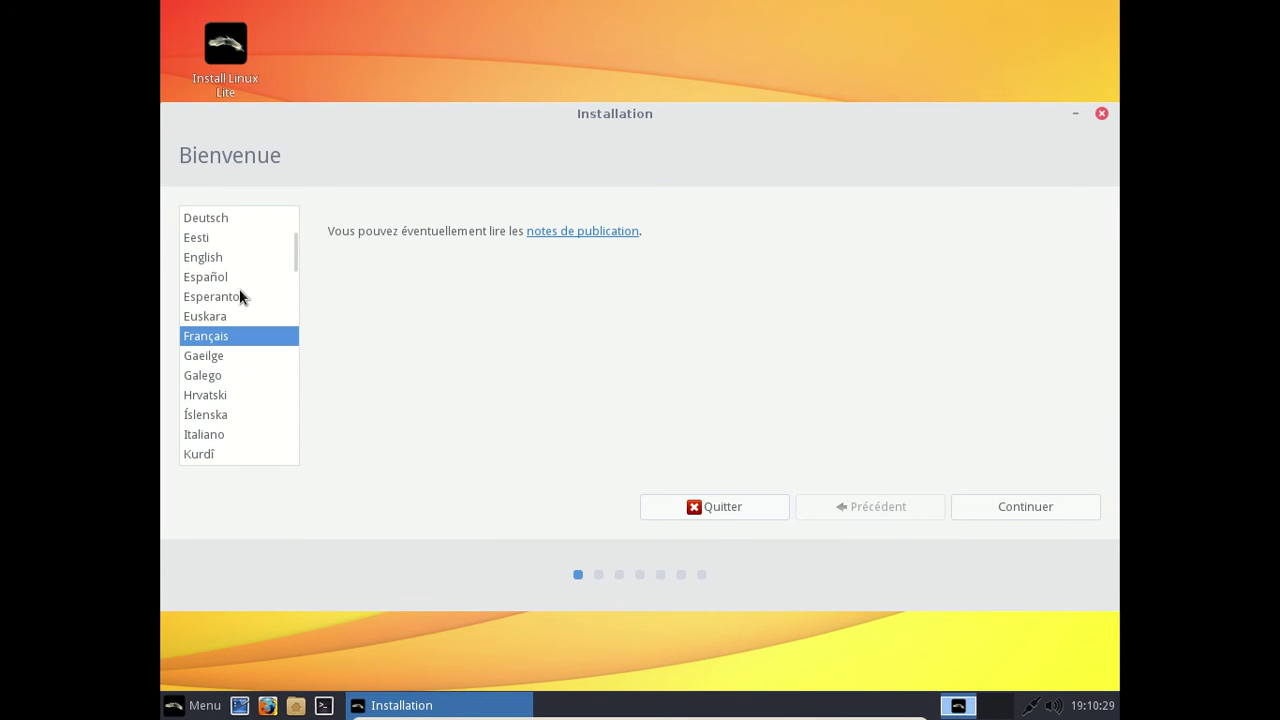
click(226, 258)
click(1027, 507)
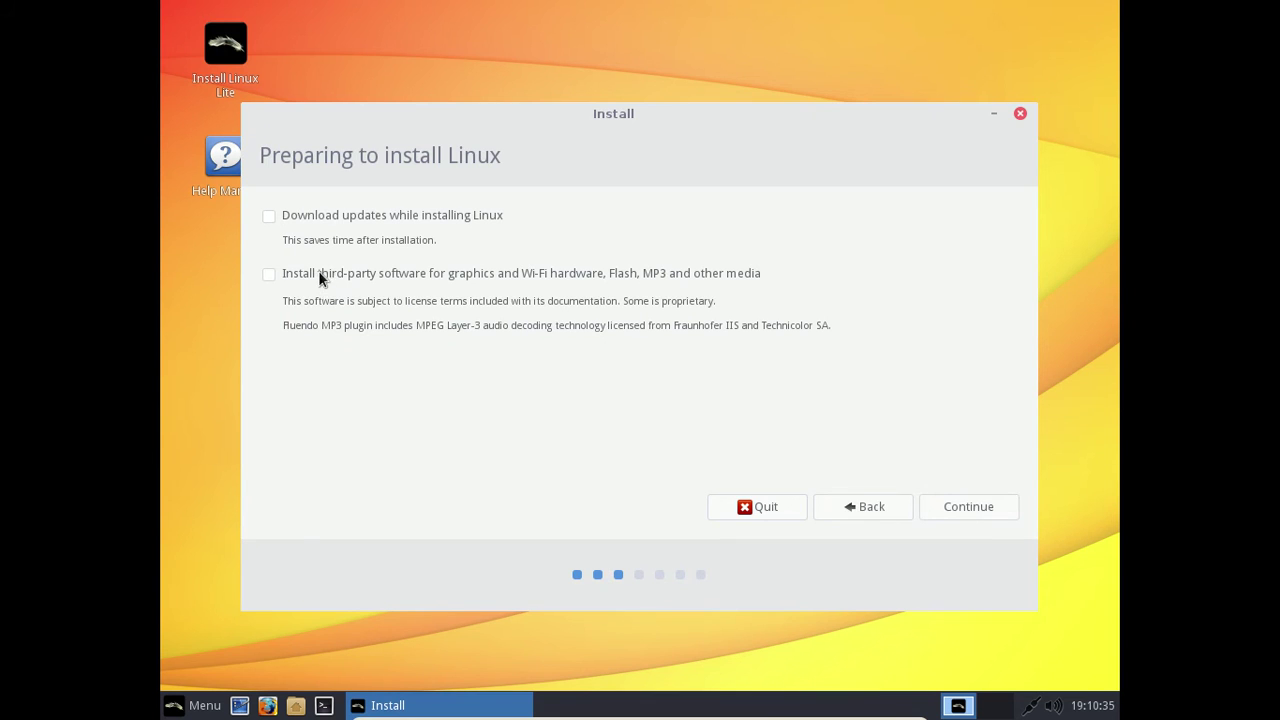
click(968, 505)
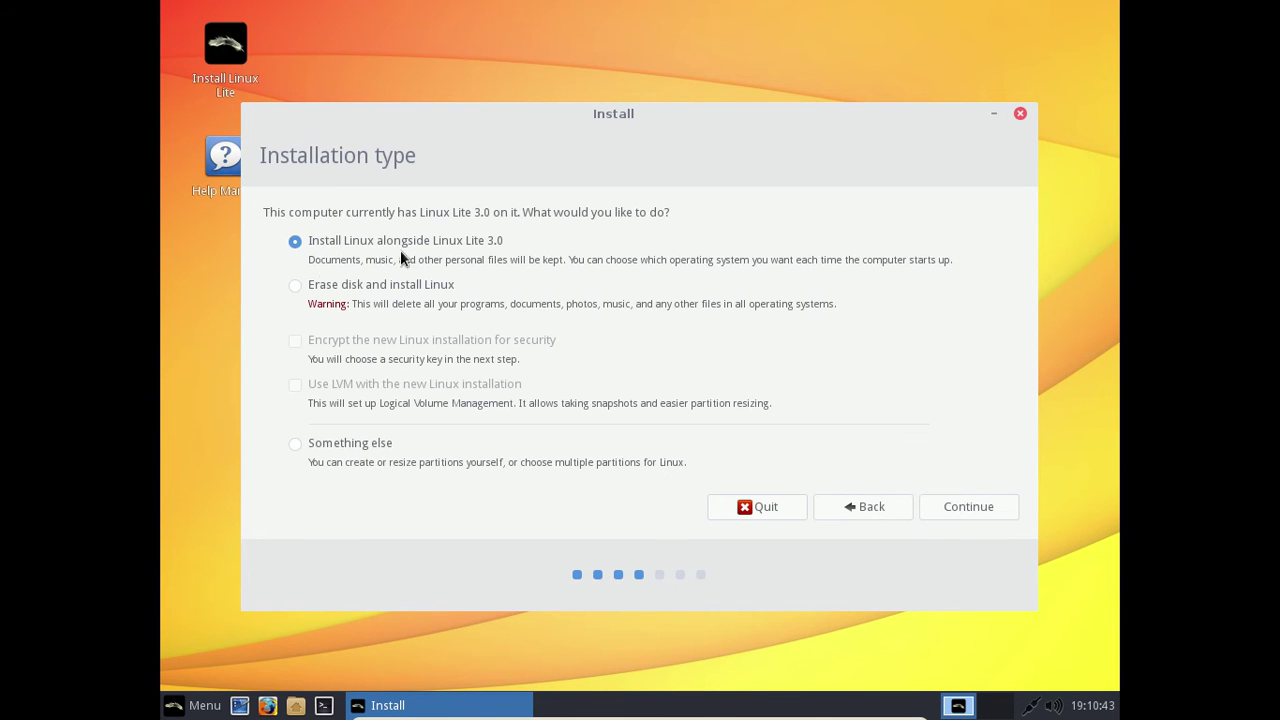
Choose 'Erase disk and install Linux', confirm writing the partitions, and accept the Paris time zone.
click(318, 284)
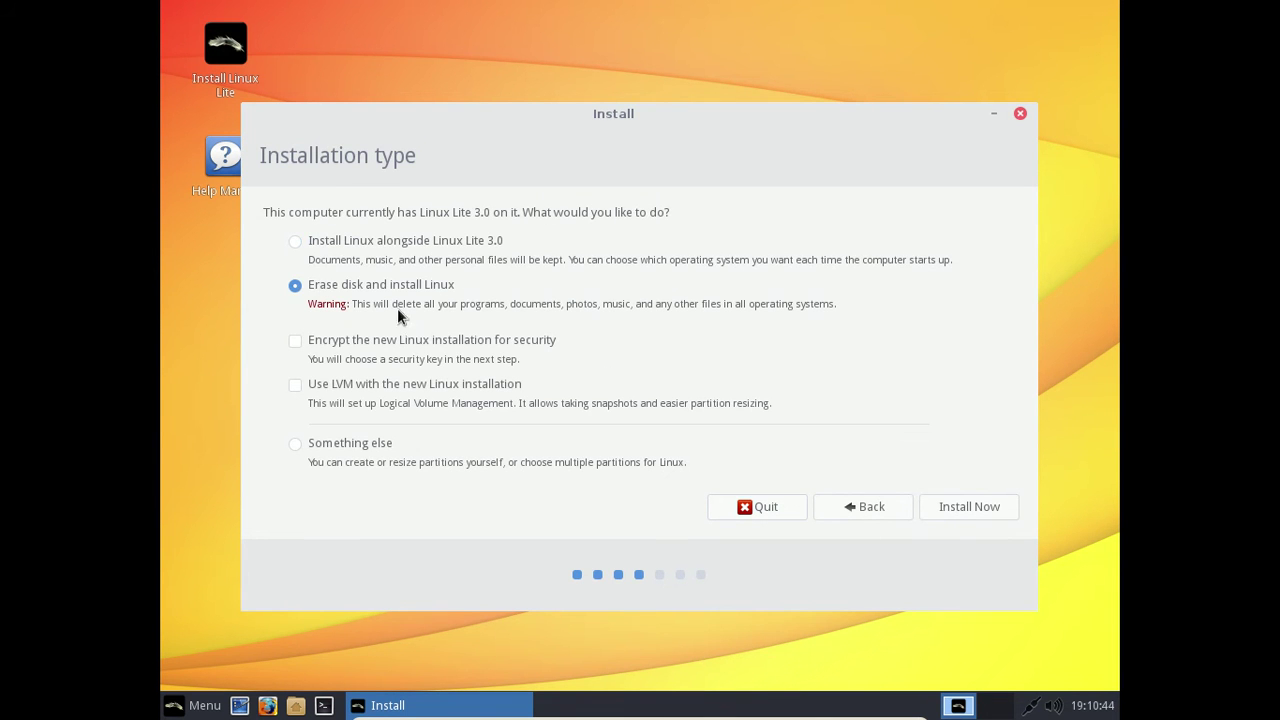
click(964, 514)
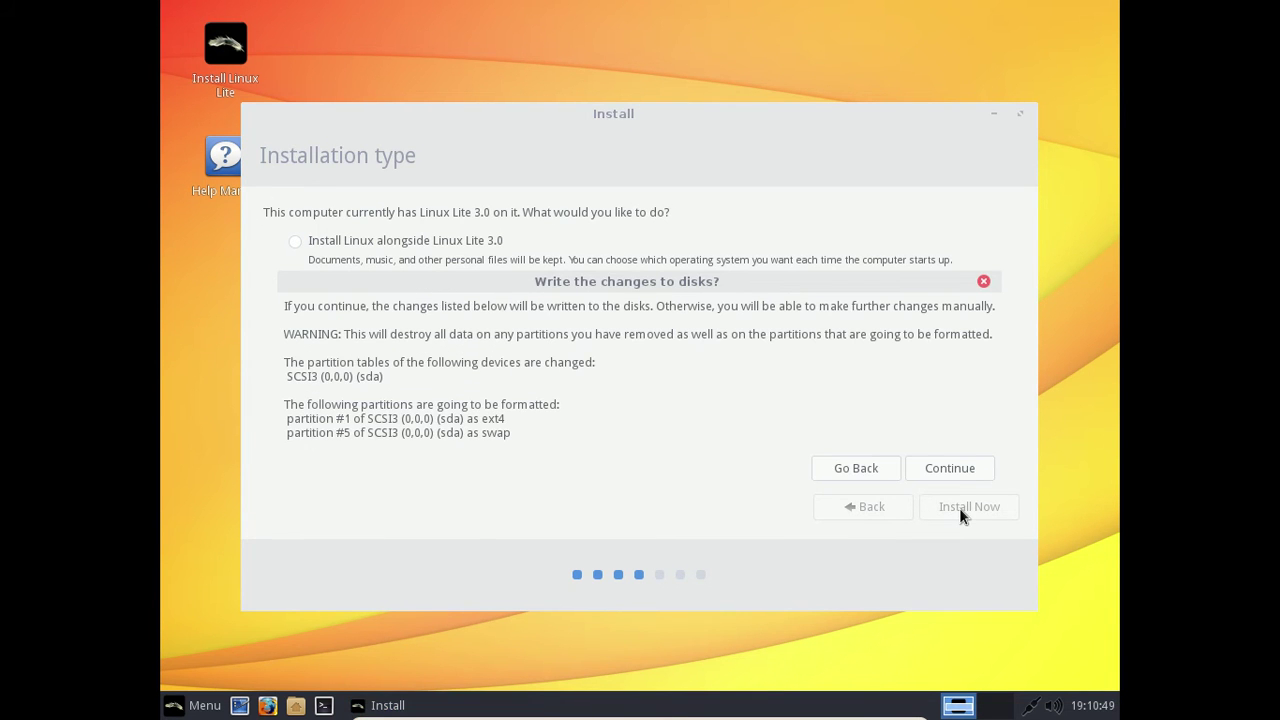
click(943, 462)
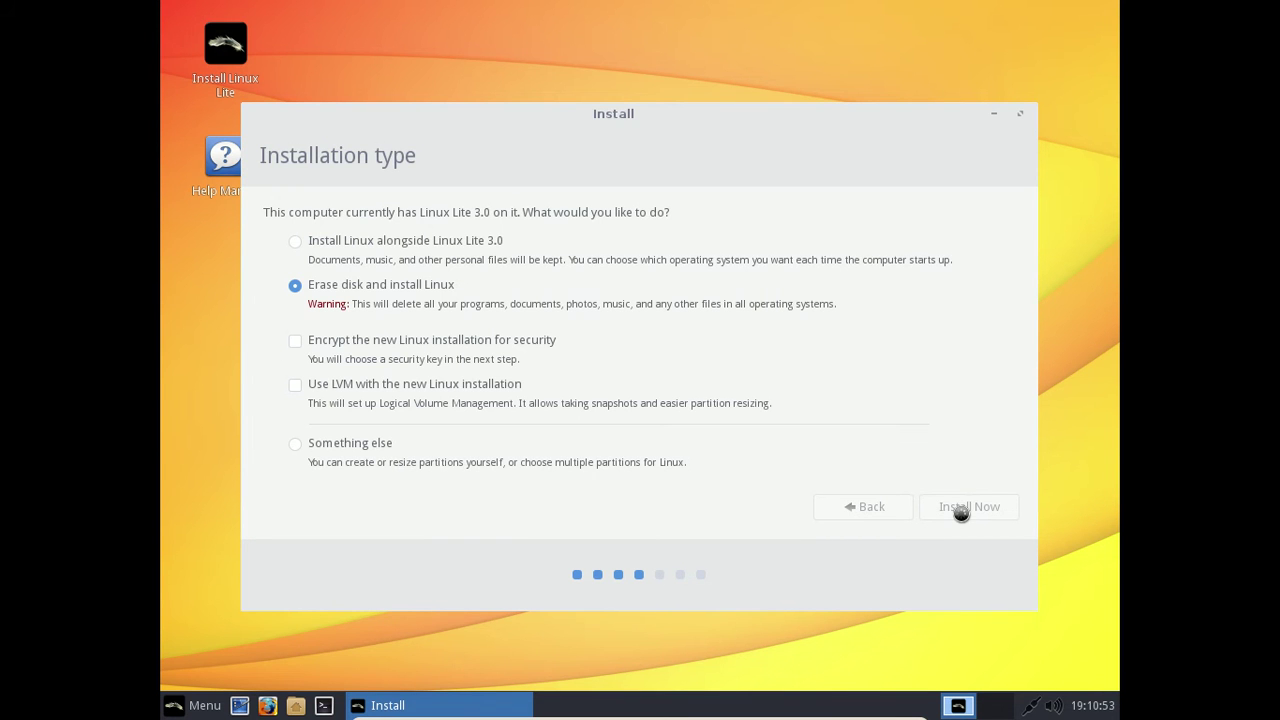
click(958, 510)
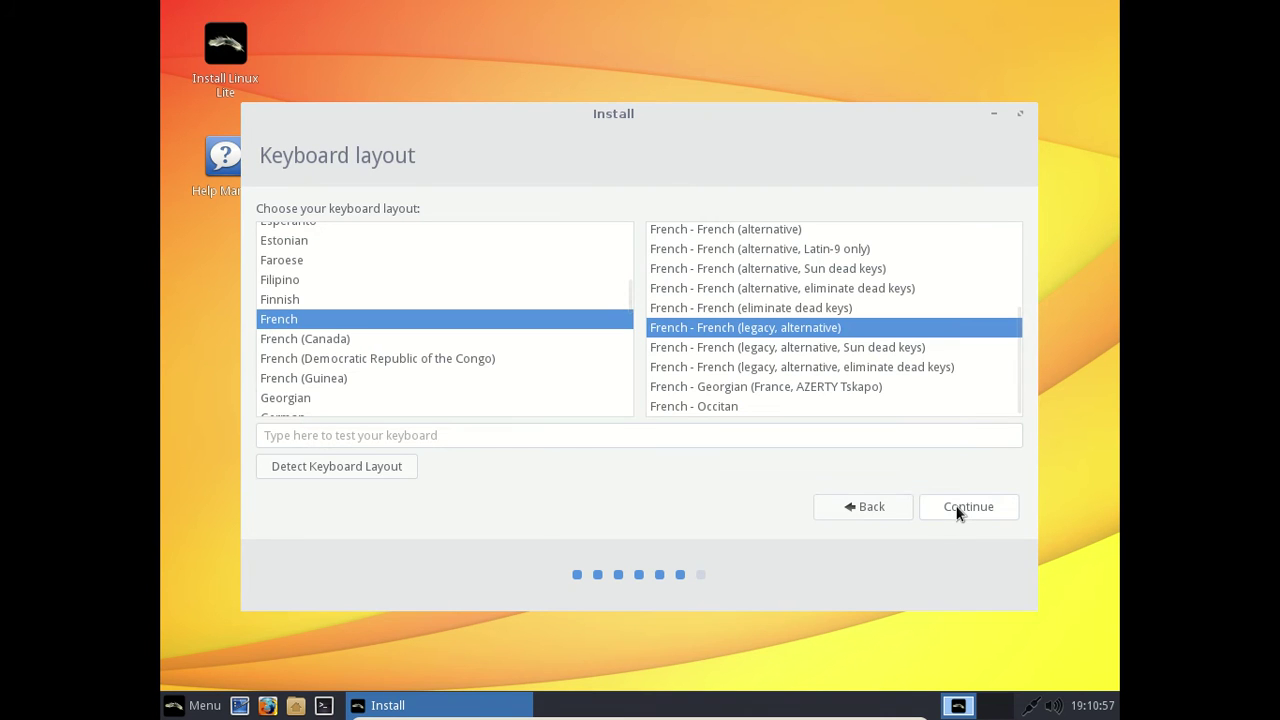
Accept the French keyboard layout, shorten the username, and enter and confirm an 11-character password.
click(958, 510)
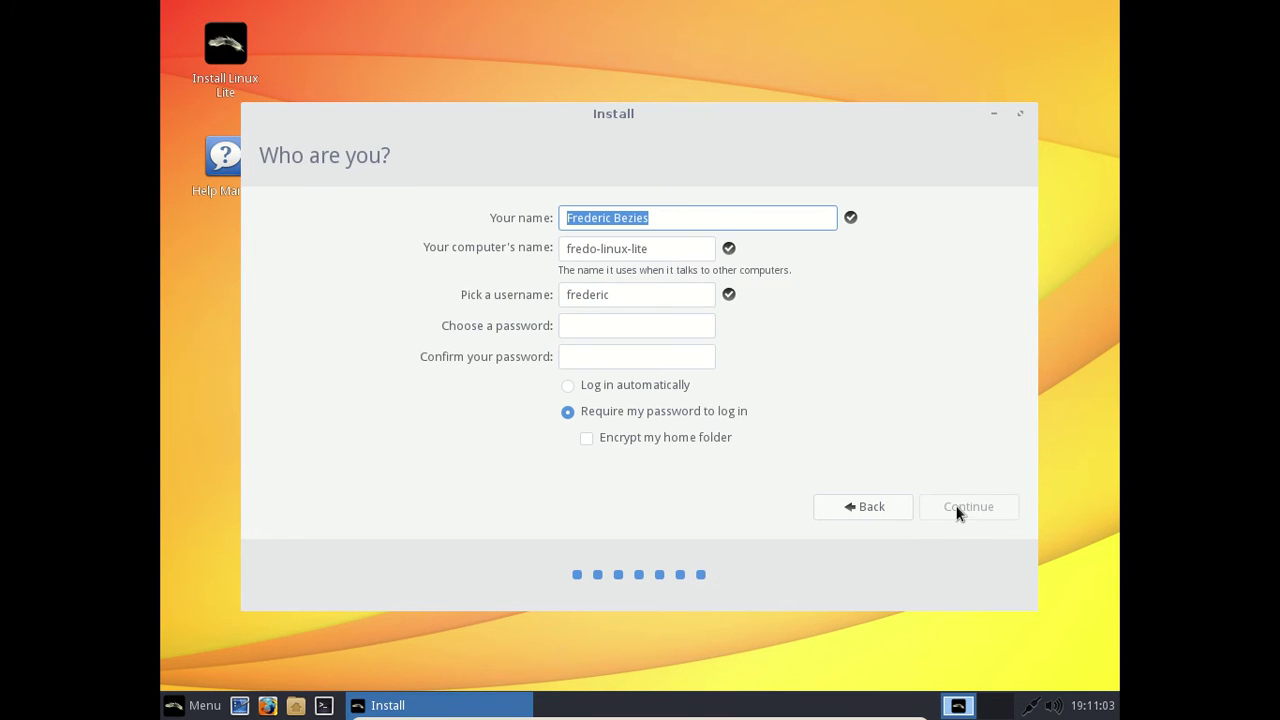
click(631, 297)
key(BackSpace)
key(BackSpace)
key(BackSpace)
key(BackSpace)
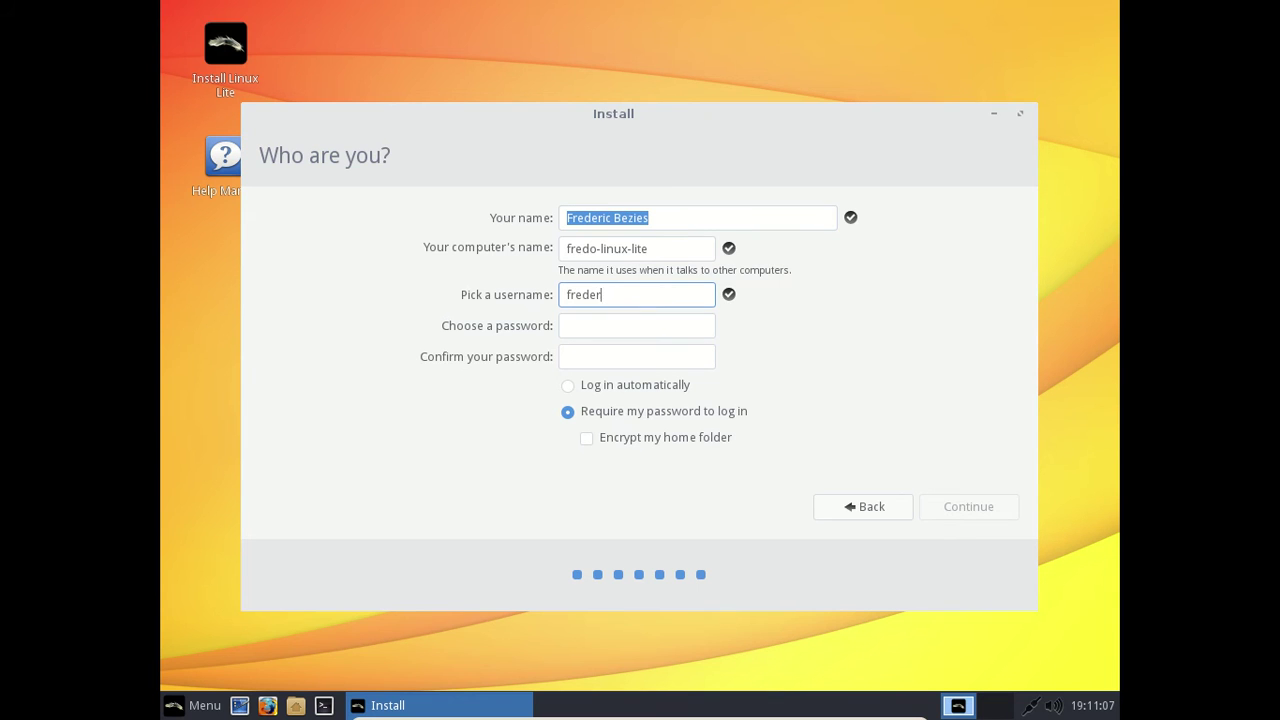
key(Tab)
text(aaa)
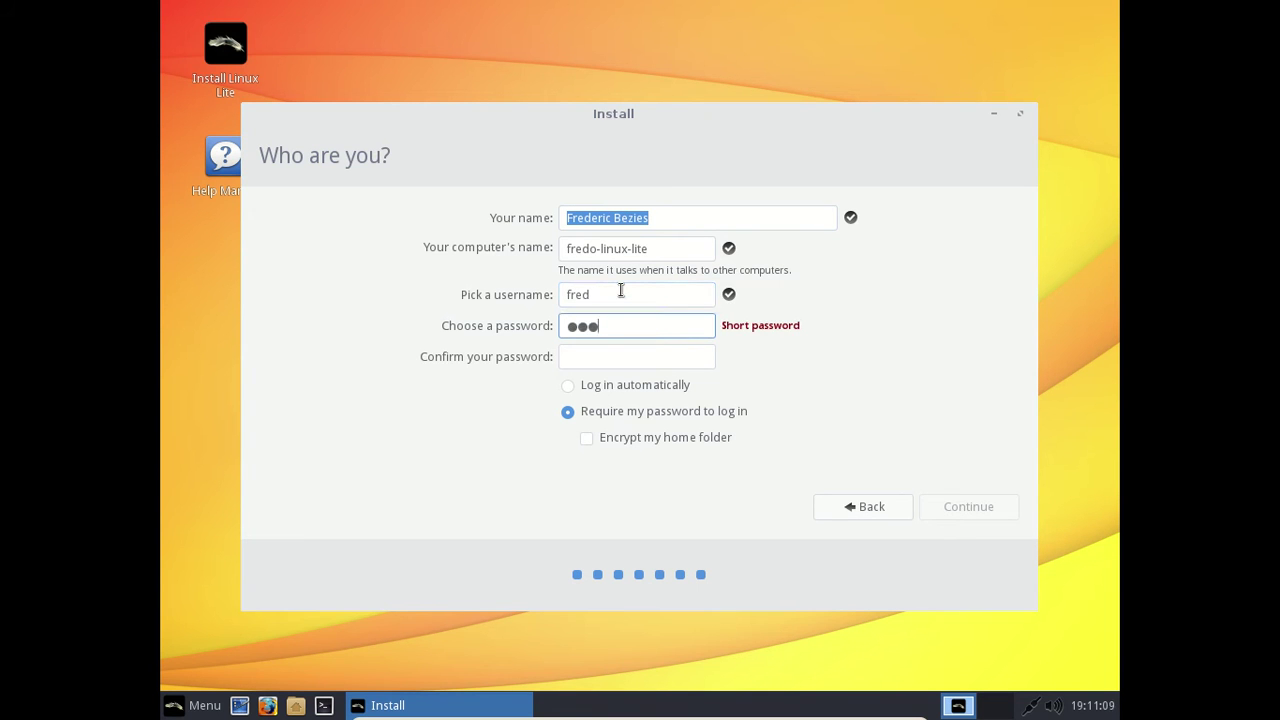
key(BackSpace)
key(BackSpace)
key(BackSpace)
text(aaaaaaaaaaa)
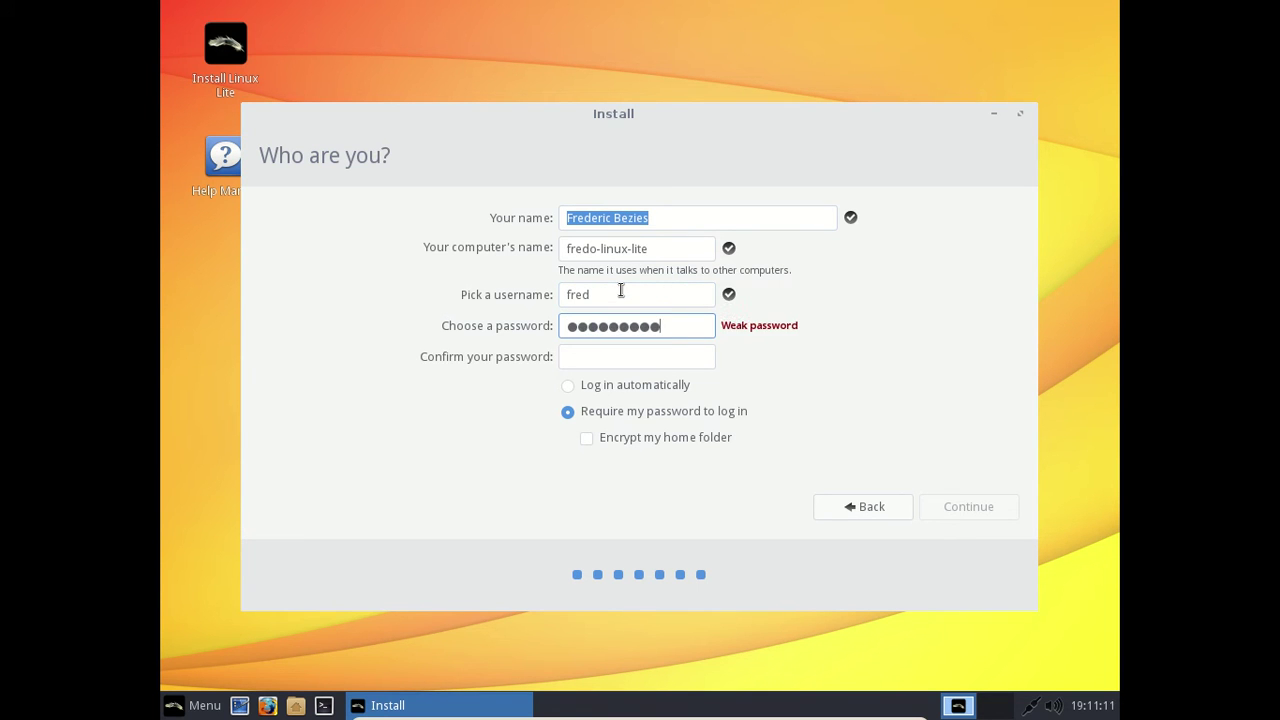
key(Tab)
text(aaaaaaaaaaa)
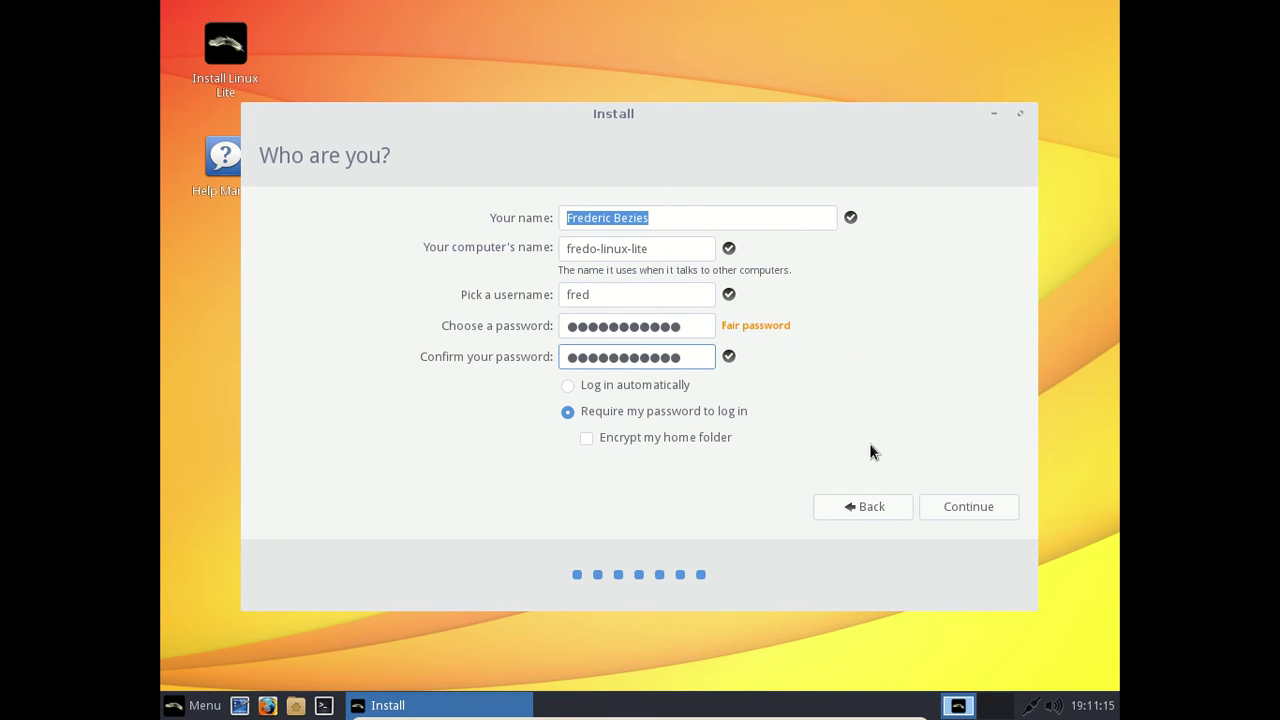
Submit the account details on 'Who are you?' to start copying files.
click(960, 506)
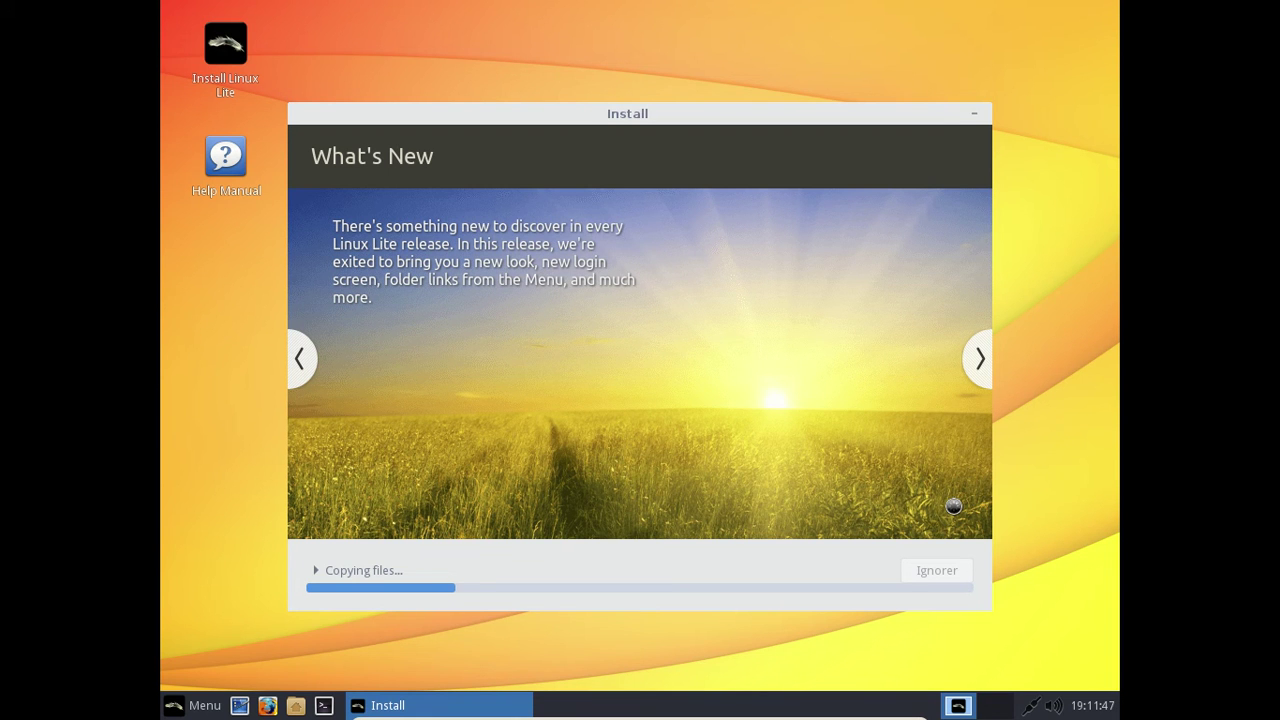
Briefly expand the 'Copying files...' terminal log, then collapse it while copying finishes.
click(320, 570)
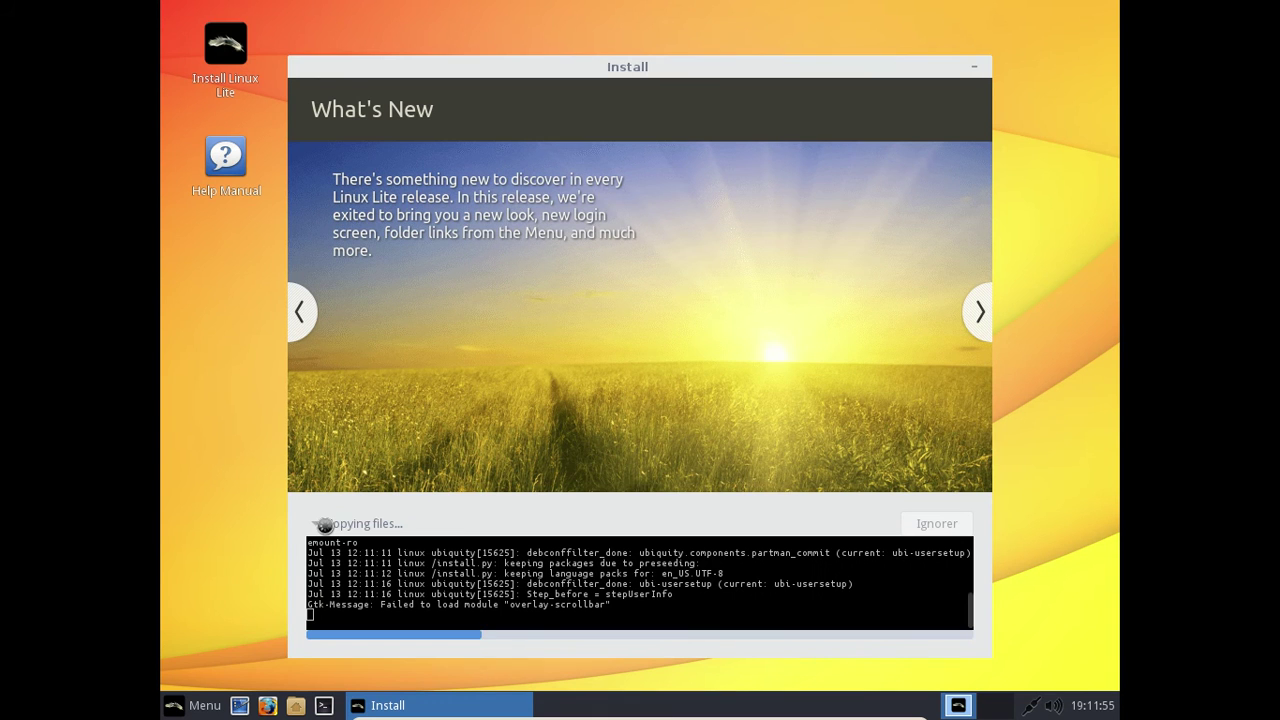
click(326, 523)
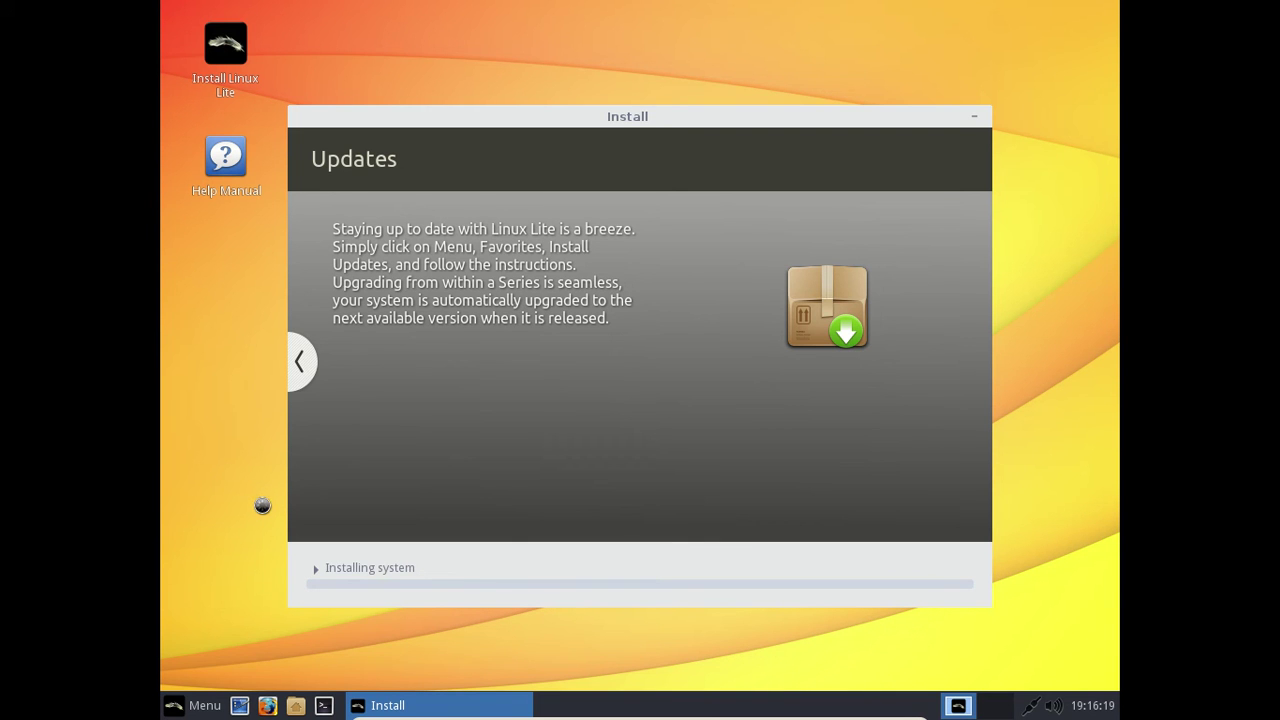
Expand the 'Configuring hardware...' log, scroll through its output, then collapse and reopen it.
click(320, 570)
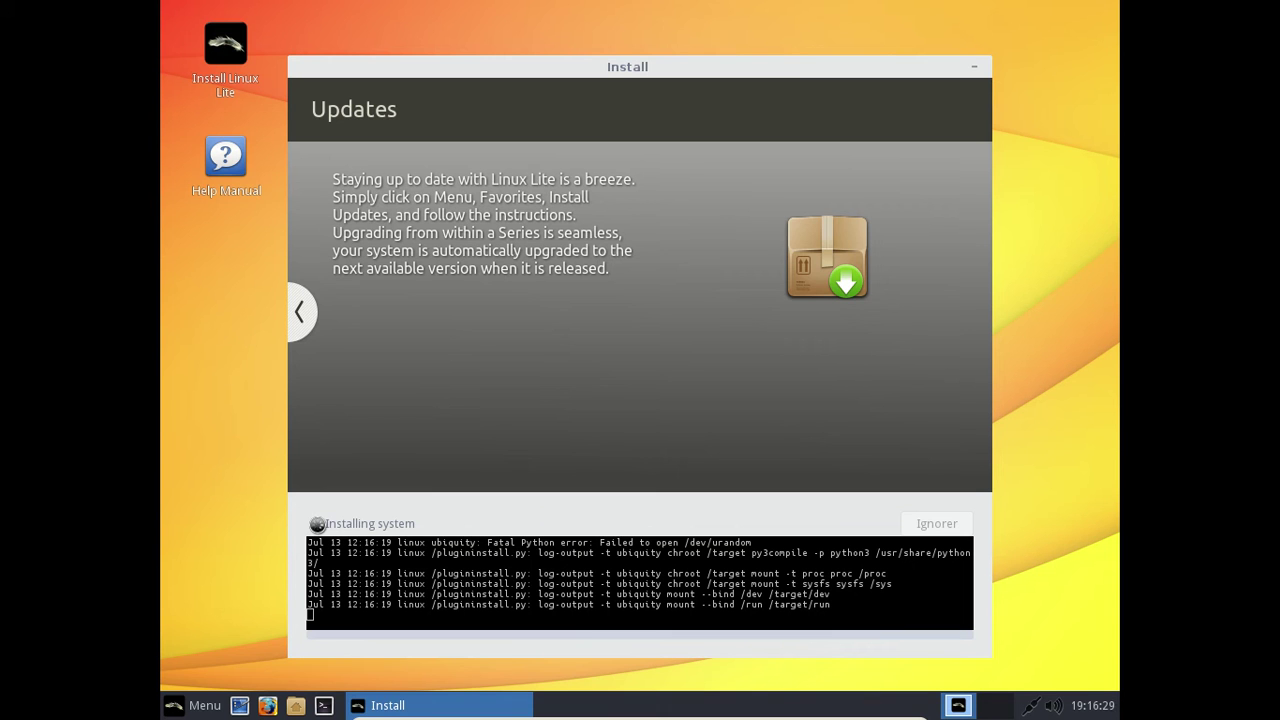
scroll(438, 560, up, 2)
scroll(438, 560, up, 5)
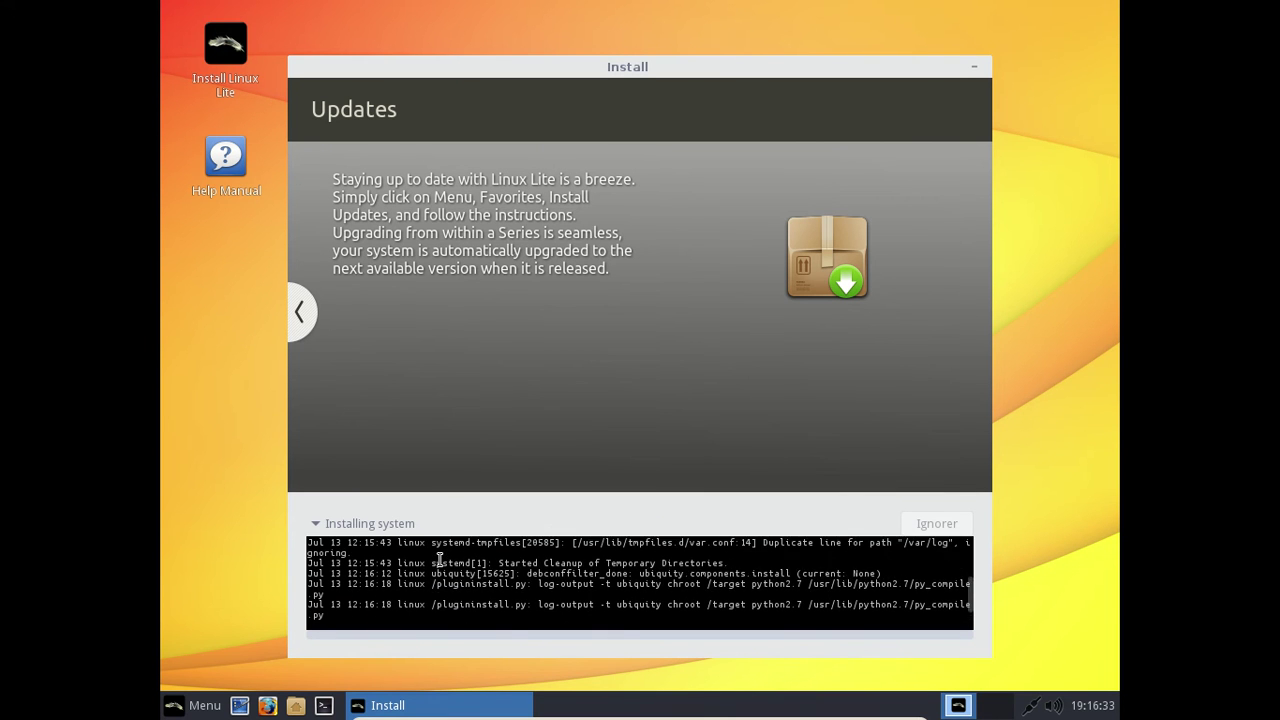
scroll(438, 560, up, 6)
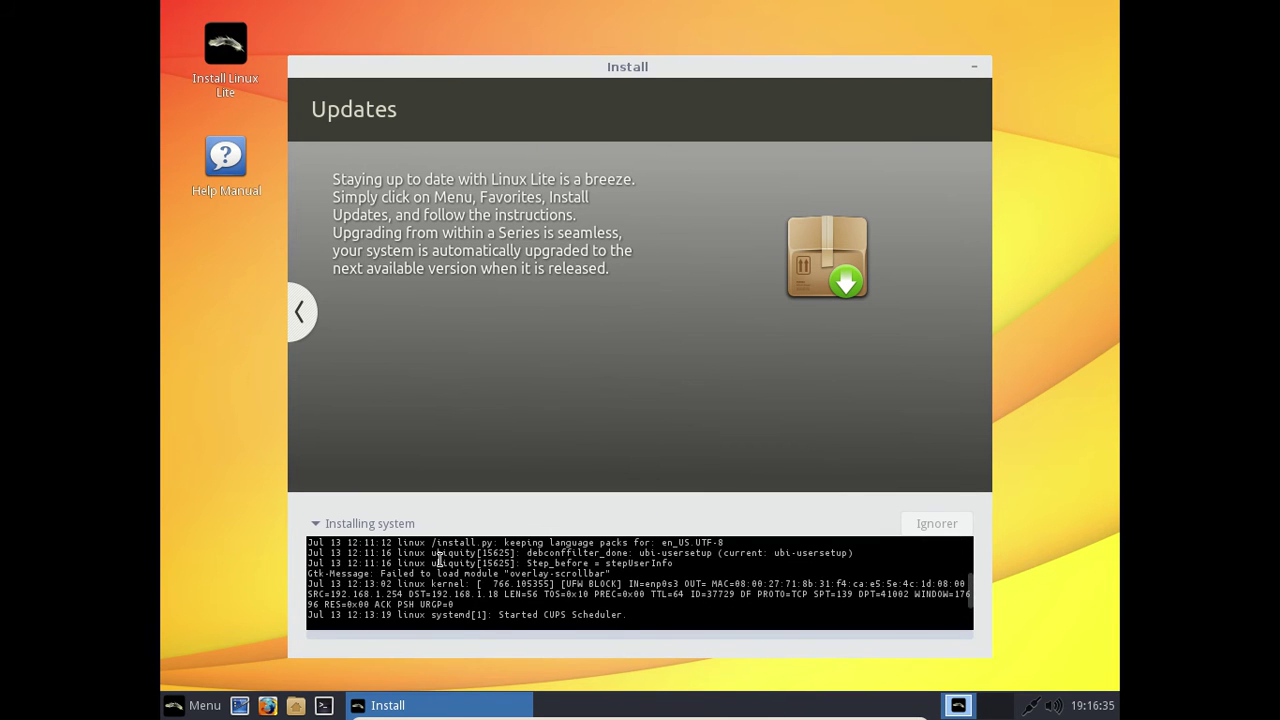
scroll(438, 560, down, 12)
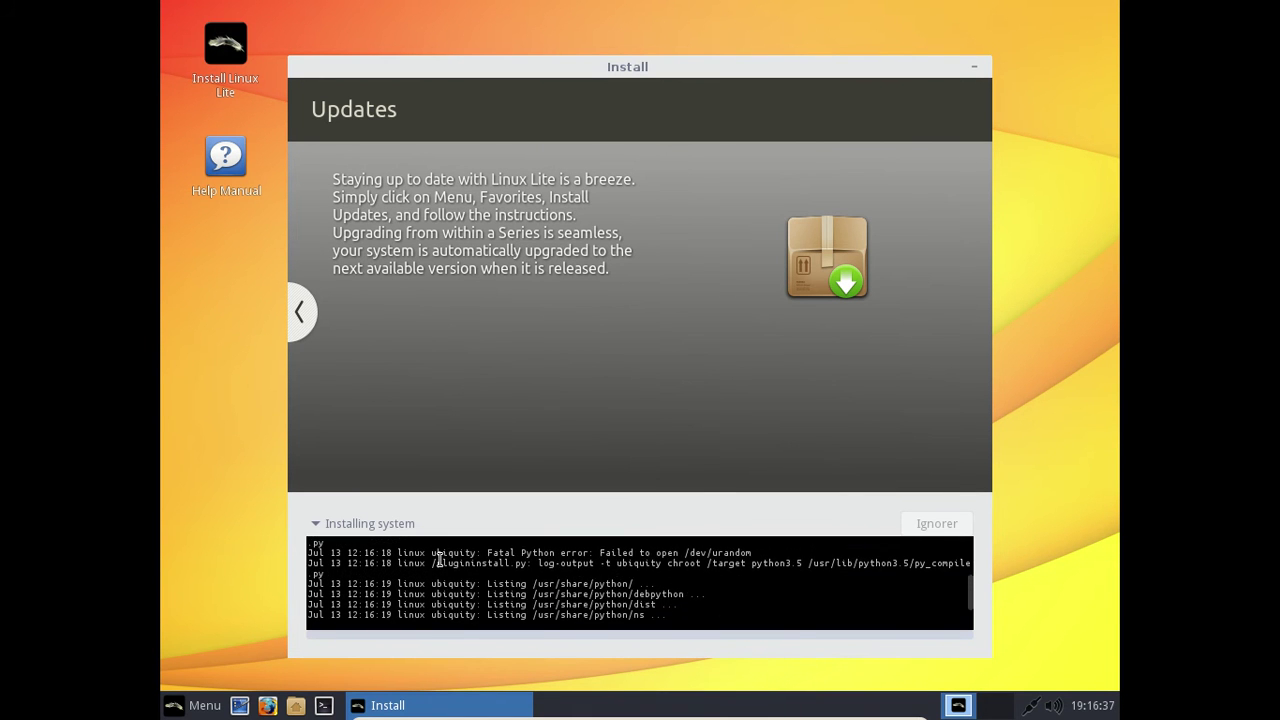
scroll(438, 560, down, 2)
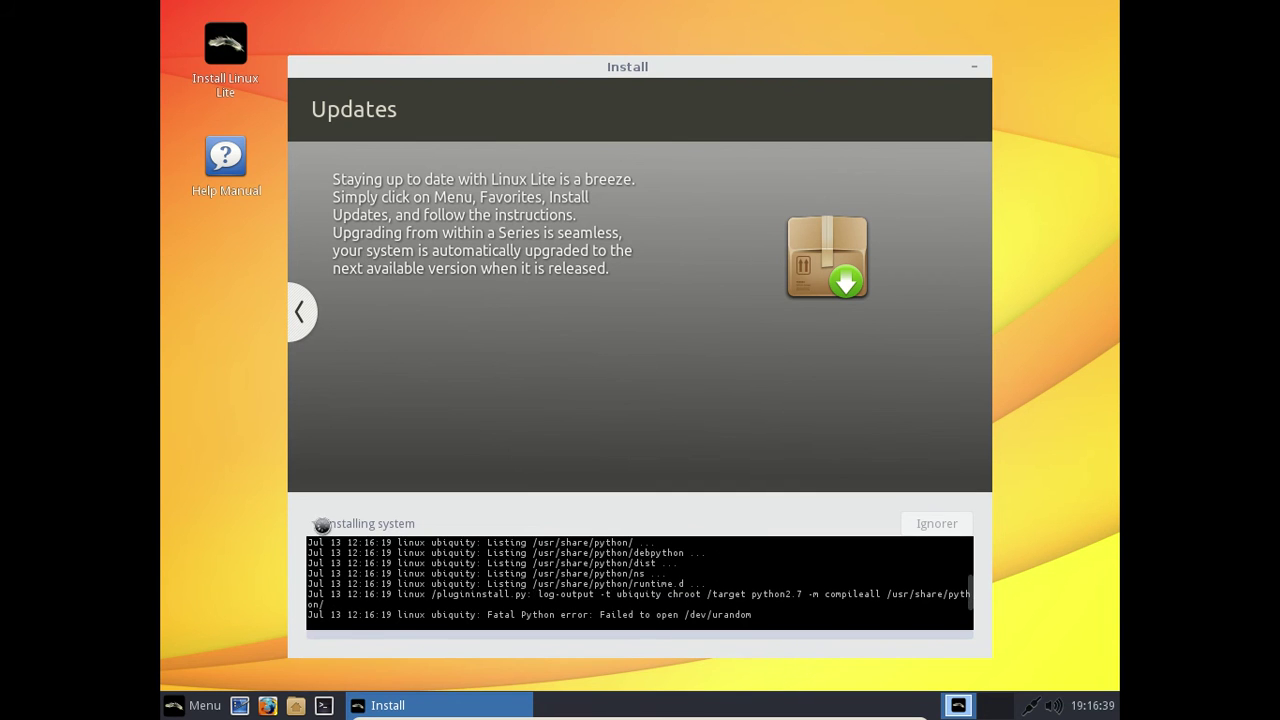
click(316, 523)
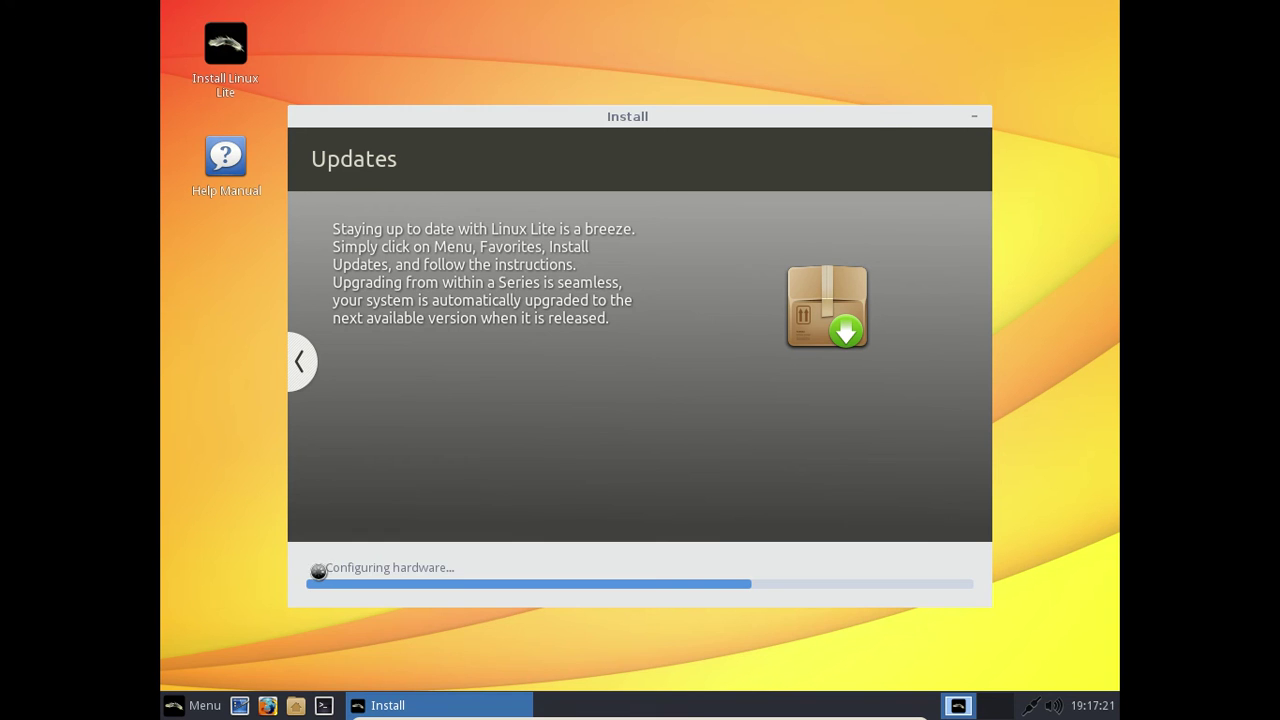
click(321, 568)
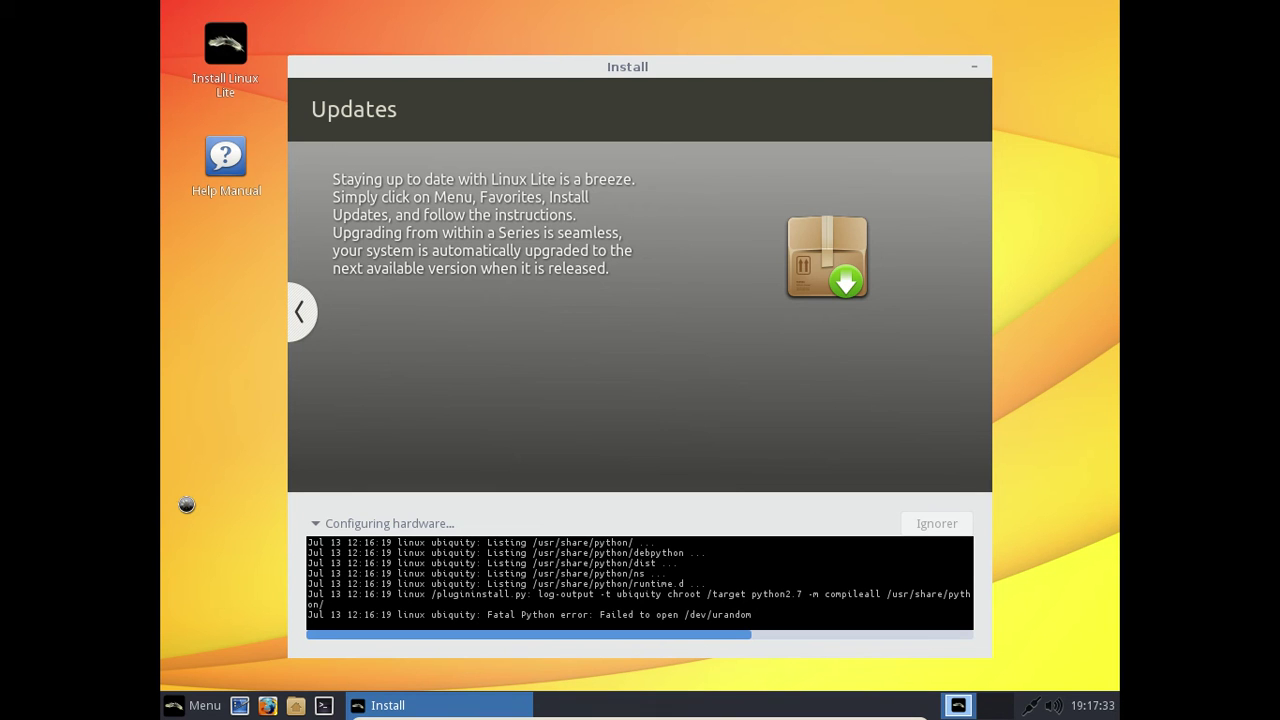
Collapse the terminal log while installation continues through grub-install on /dev/sda.
click(316, 523)
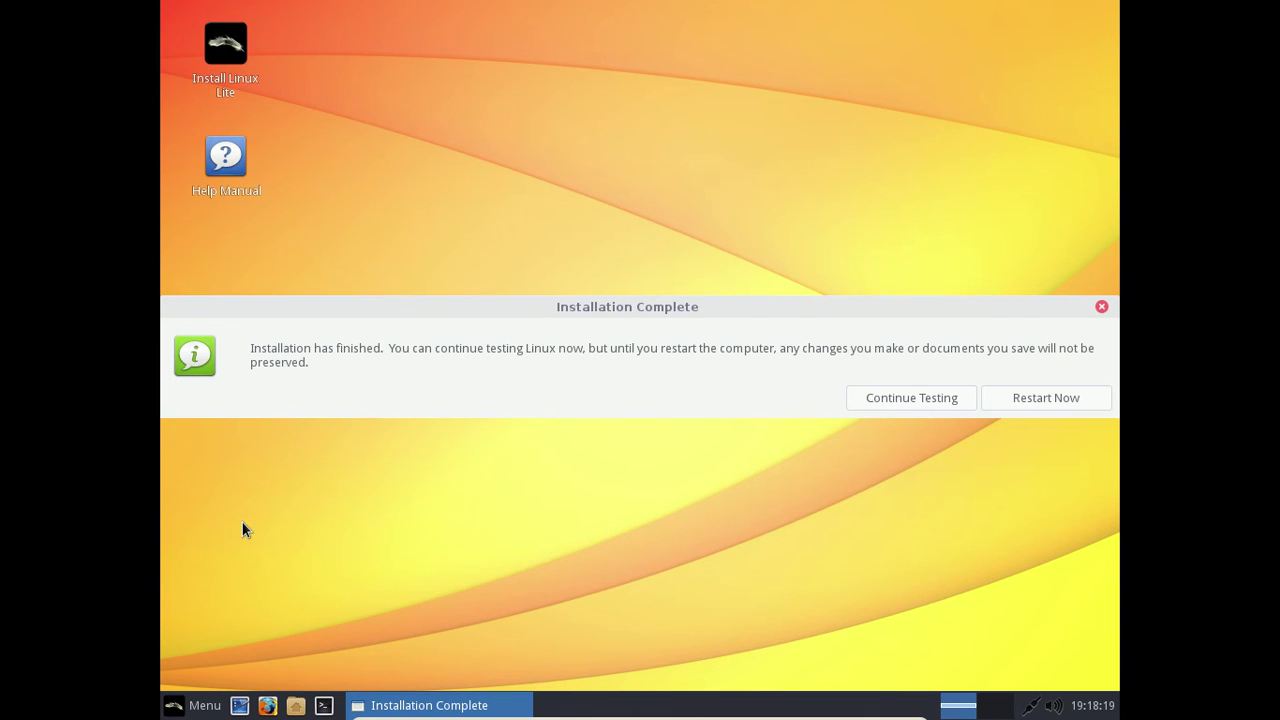
Choose Restart Now in the Installation Complete dialog to reboot into Linux Lite.
click(1001, 398)
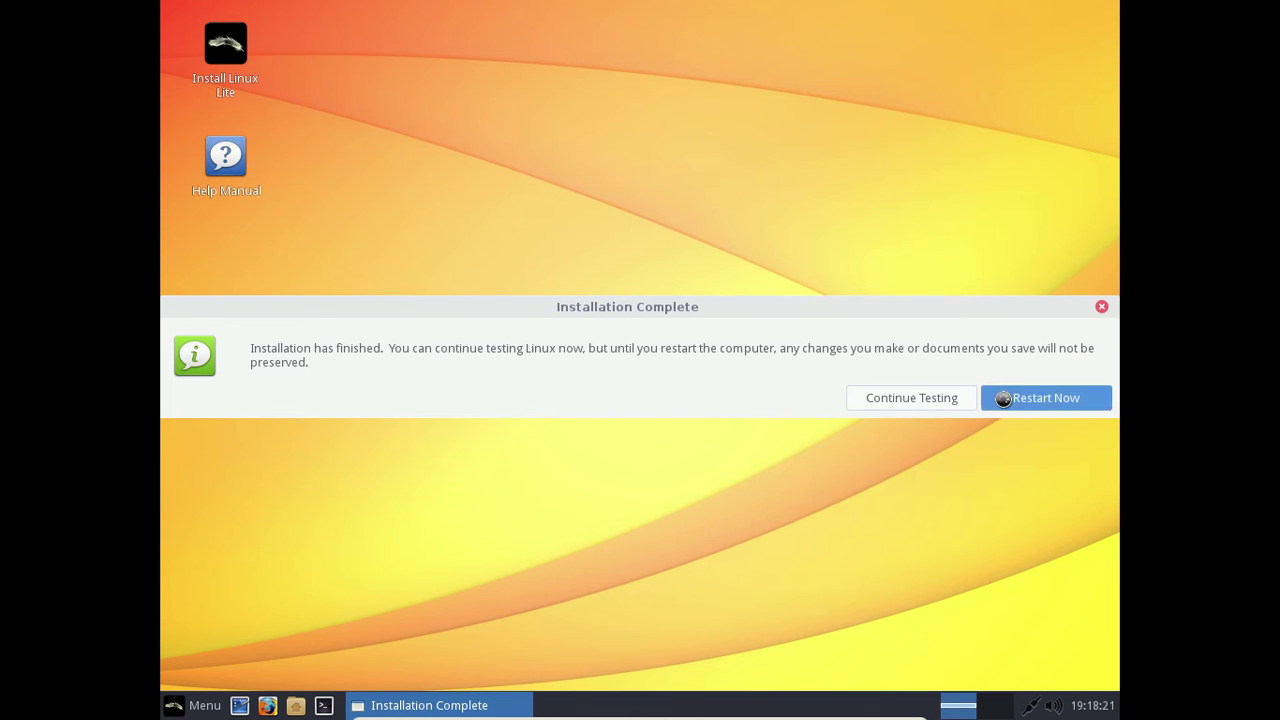
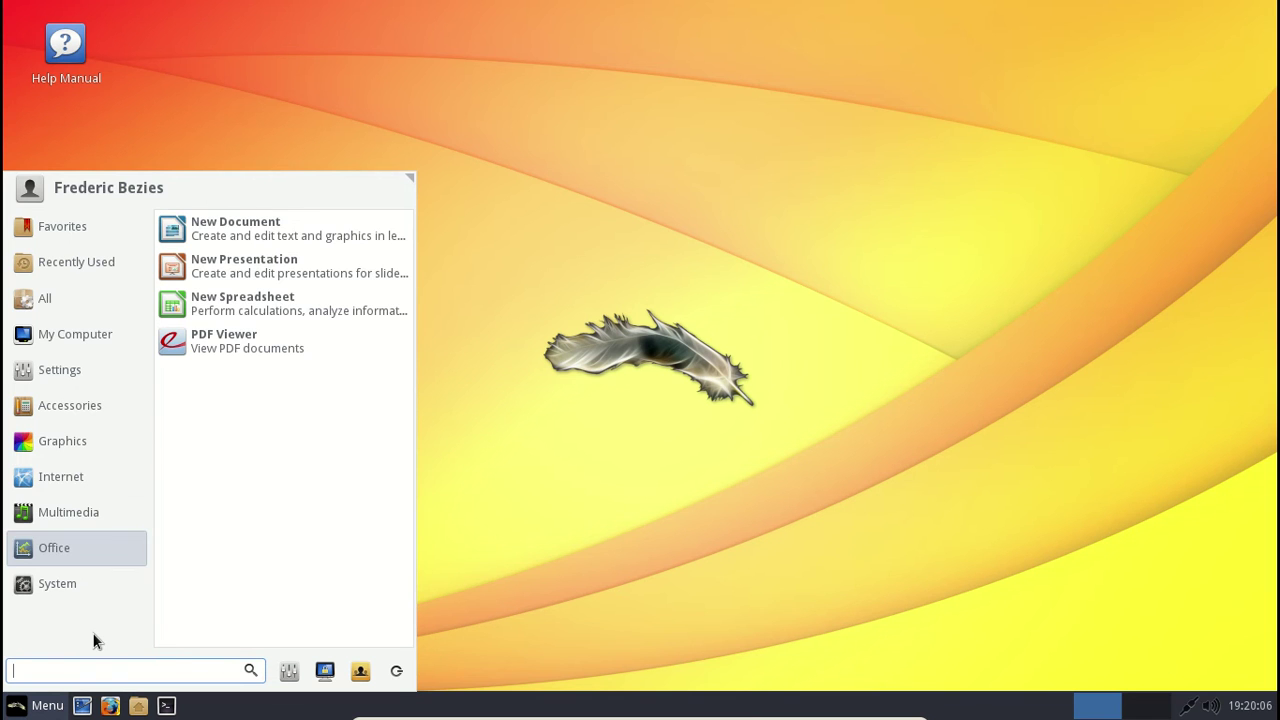
Search the application menu and open Language Support.
key(BackSpace)
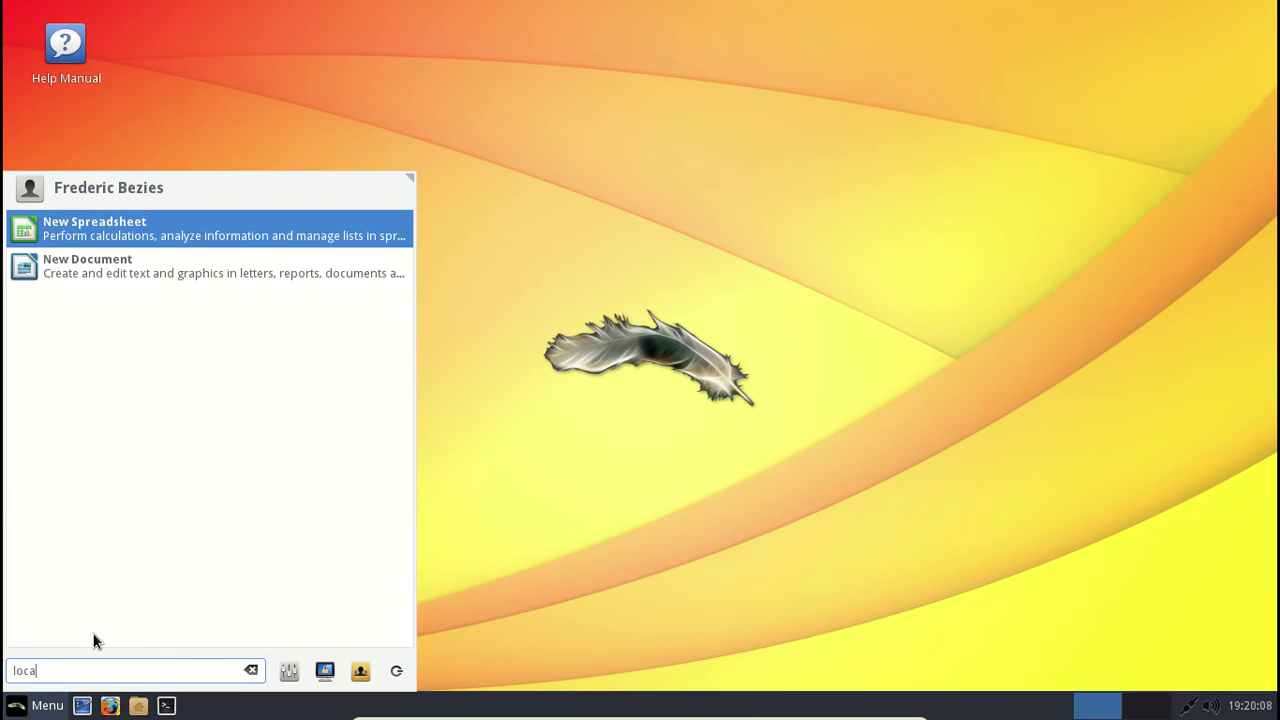
key(BackSpace)
key(BackSpace)
key(BackSpace)
text(abg)
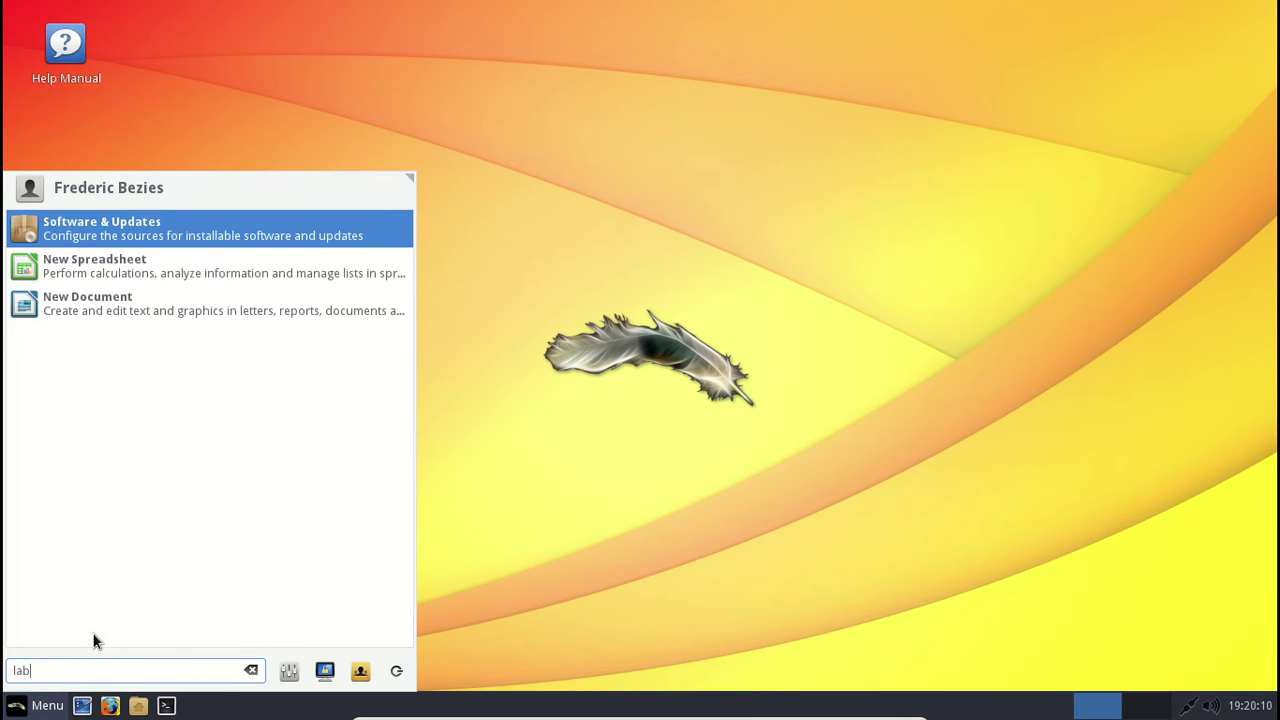
key(BackSpace)
key(BackSpace)
key(BackSpace)
text(ab)
key(BackSpace)
key(BackSpace)
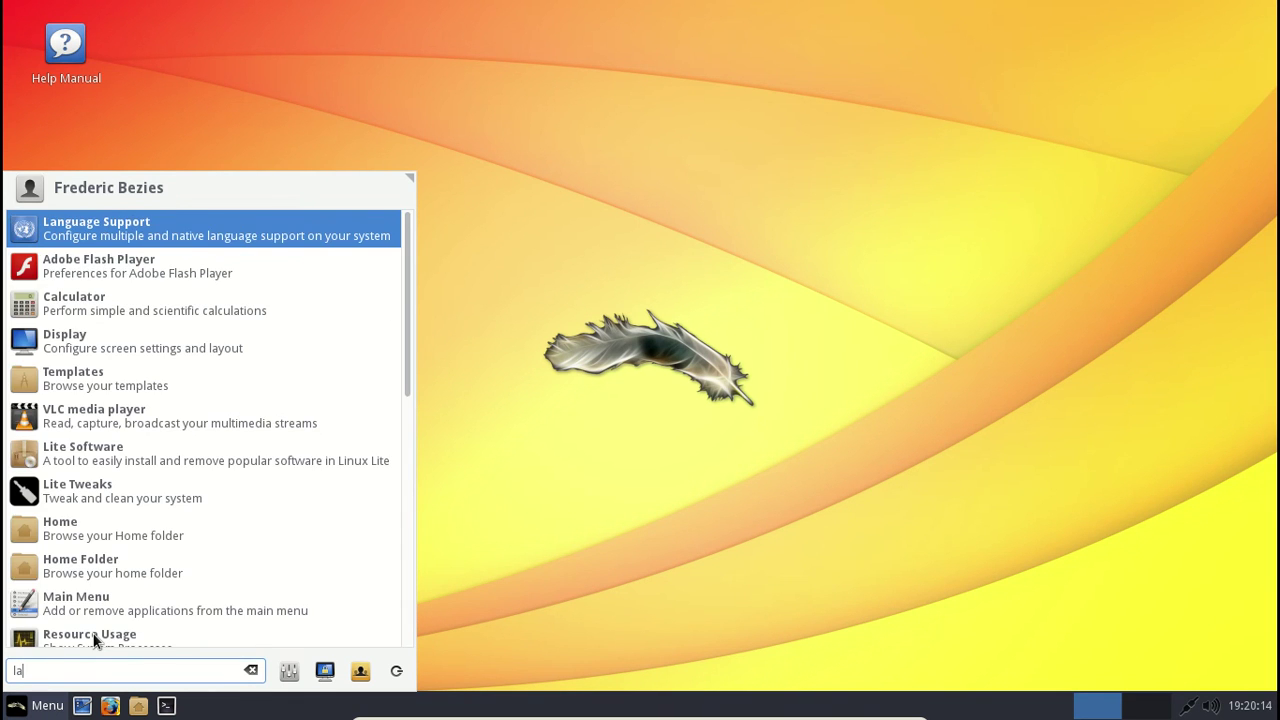
click(155, 225)
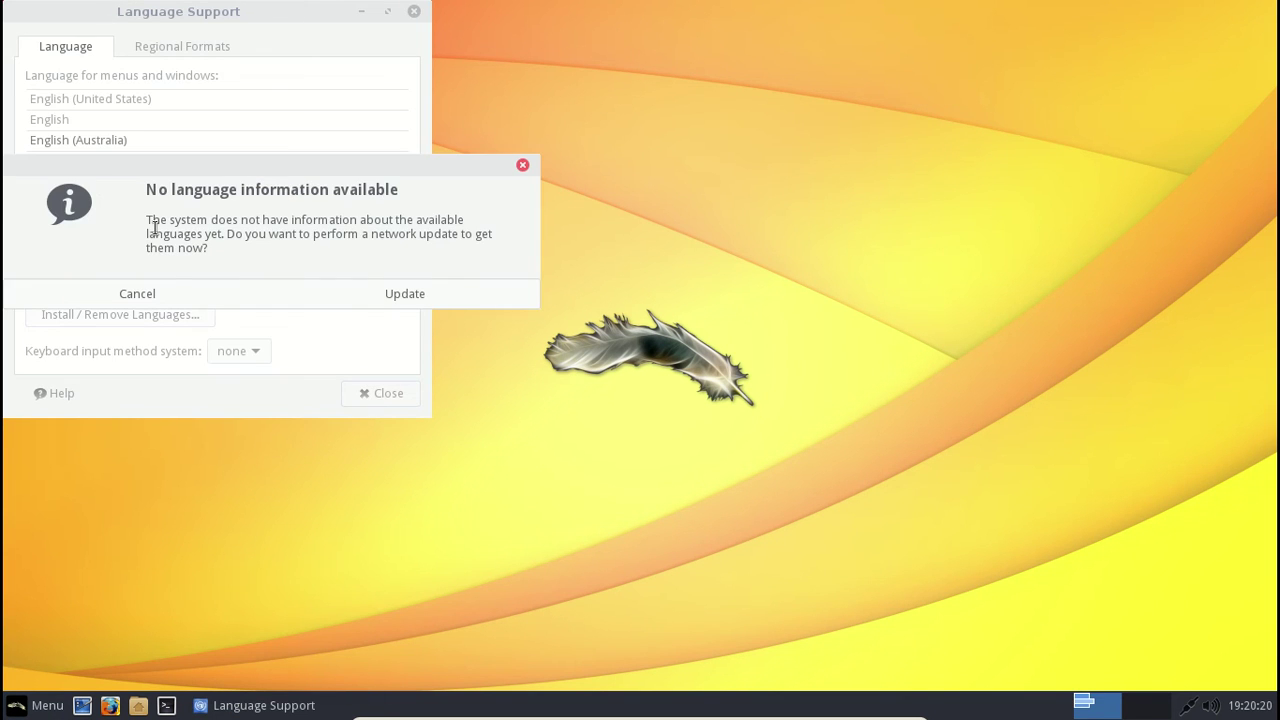
Update the missing language information and wait for the package cache download.
click(348, 299)
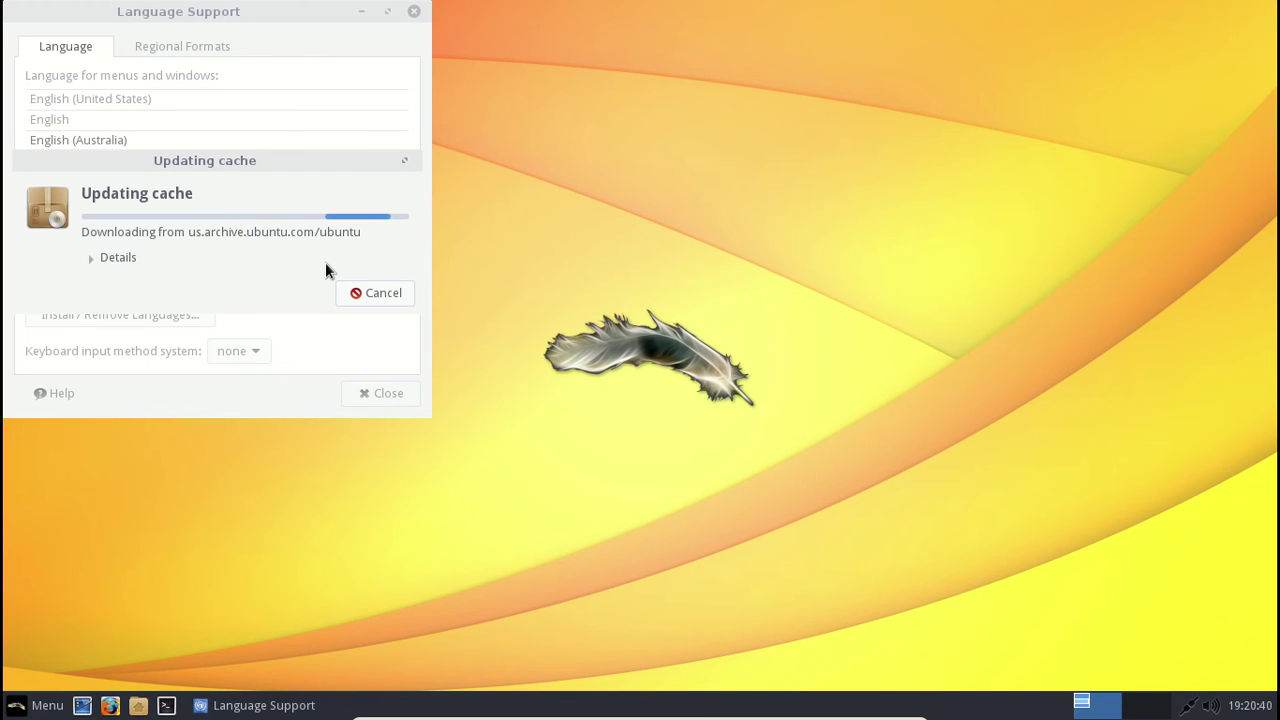
click(122, 259)
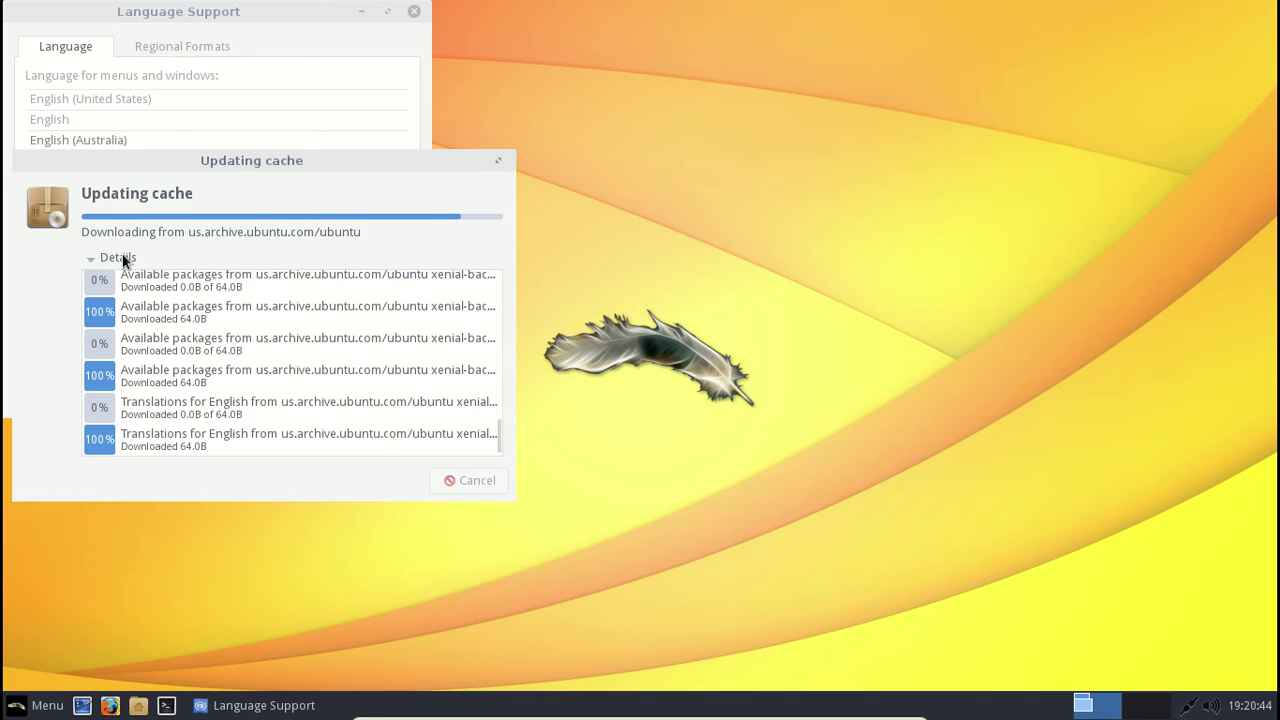
click(122, 259)
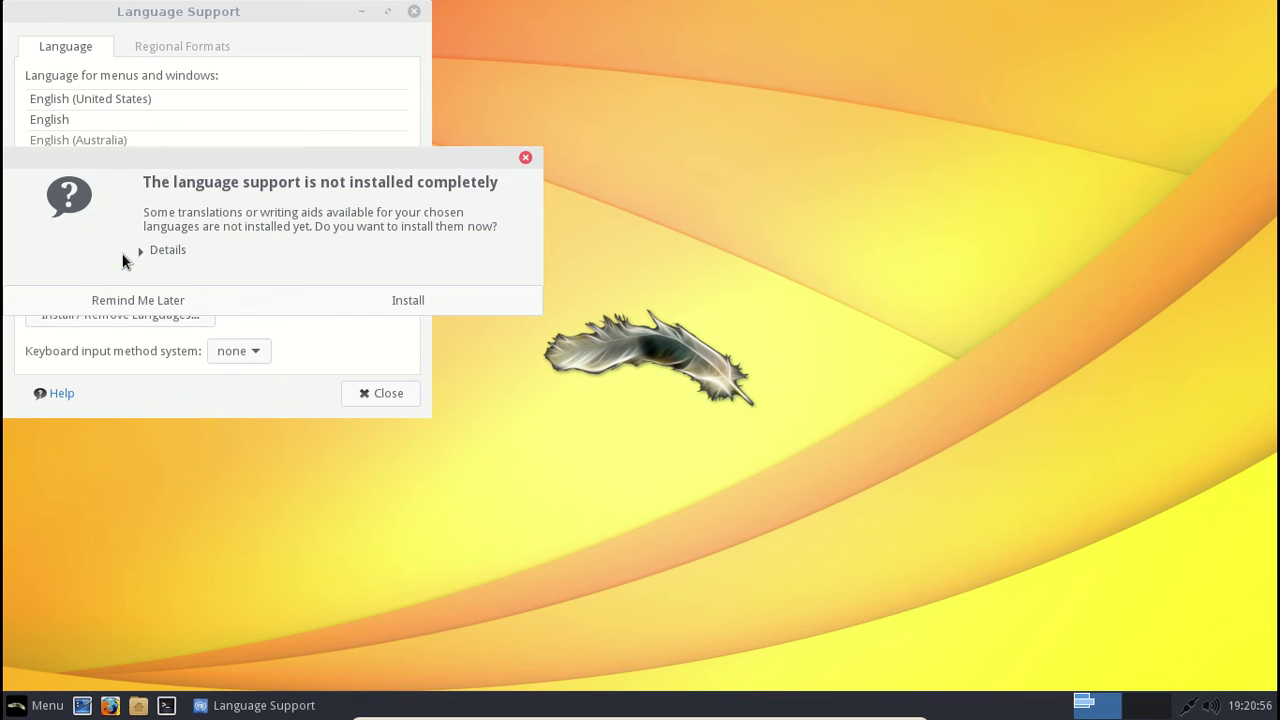
Start installing the missing language support, authorizing it with the account password.
click(303, 310)
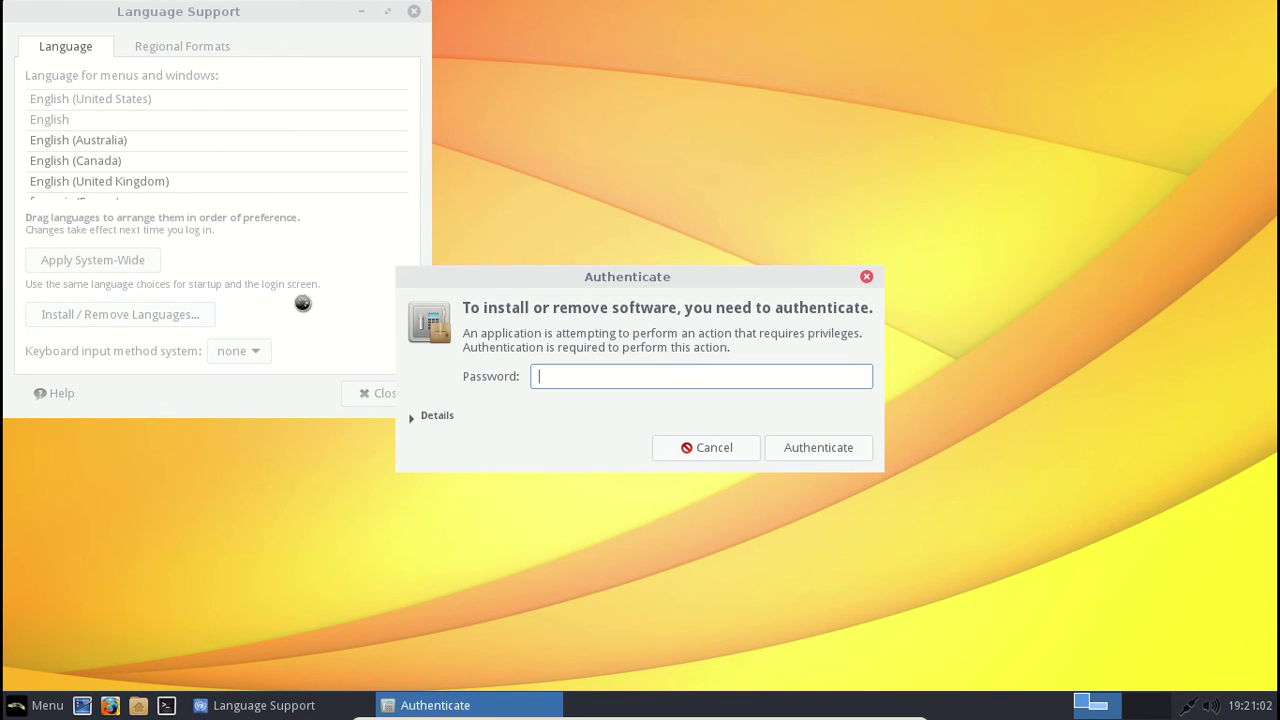
text(•••••)
key(BackSpace)
key(BackSpace)
key(BackSpace)
key(BackSpace)
key(BackSpace)
text(••••••••••)
key(Return)
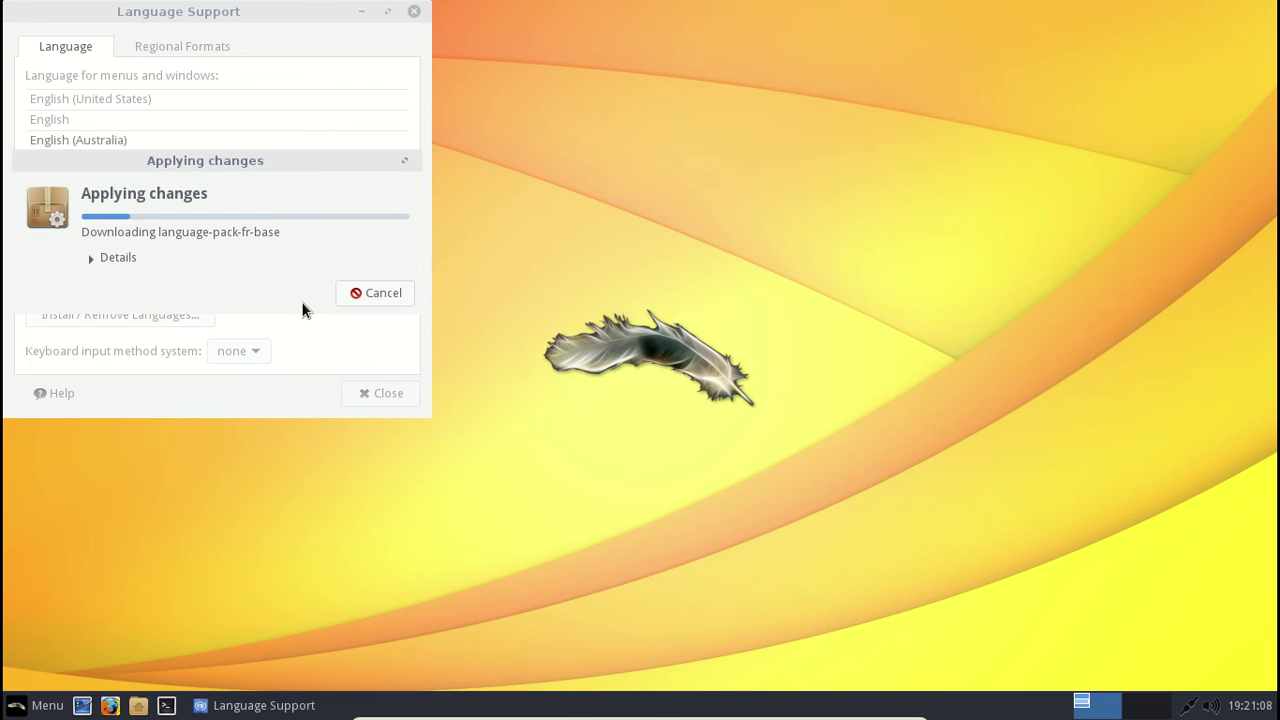
Show the per-package download list and move the progress window aside.
click(117, 257)
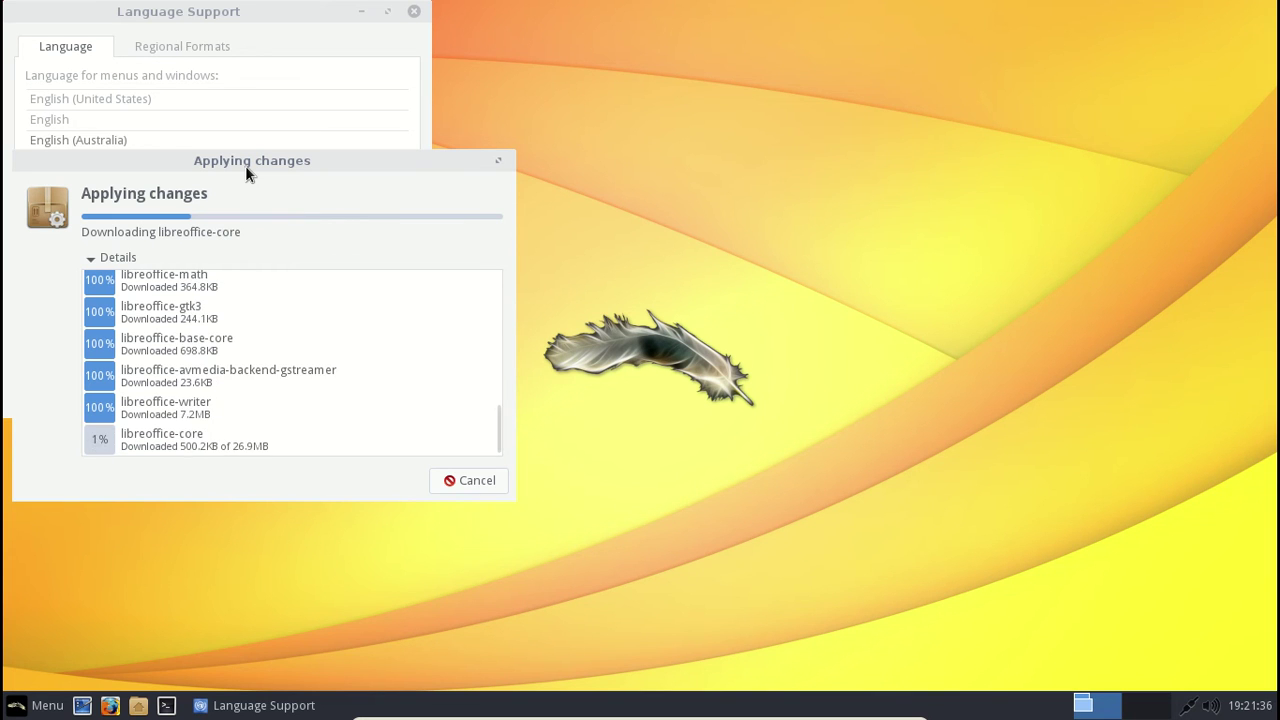
drag(245, 165, 681, 105)
click(164, 131)
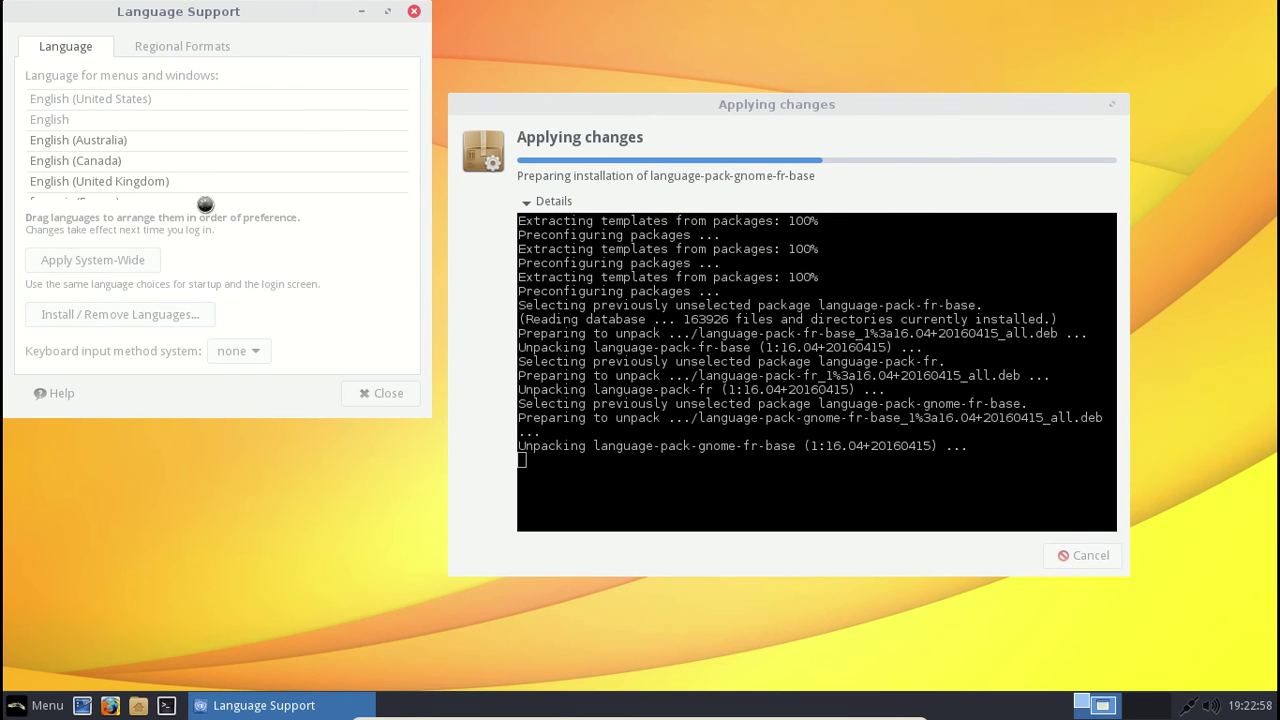
Hide the installation terminal output while the French language packs finish installing.
click(526, 202)
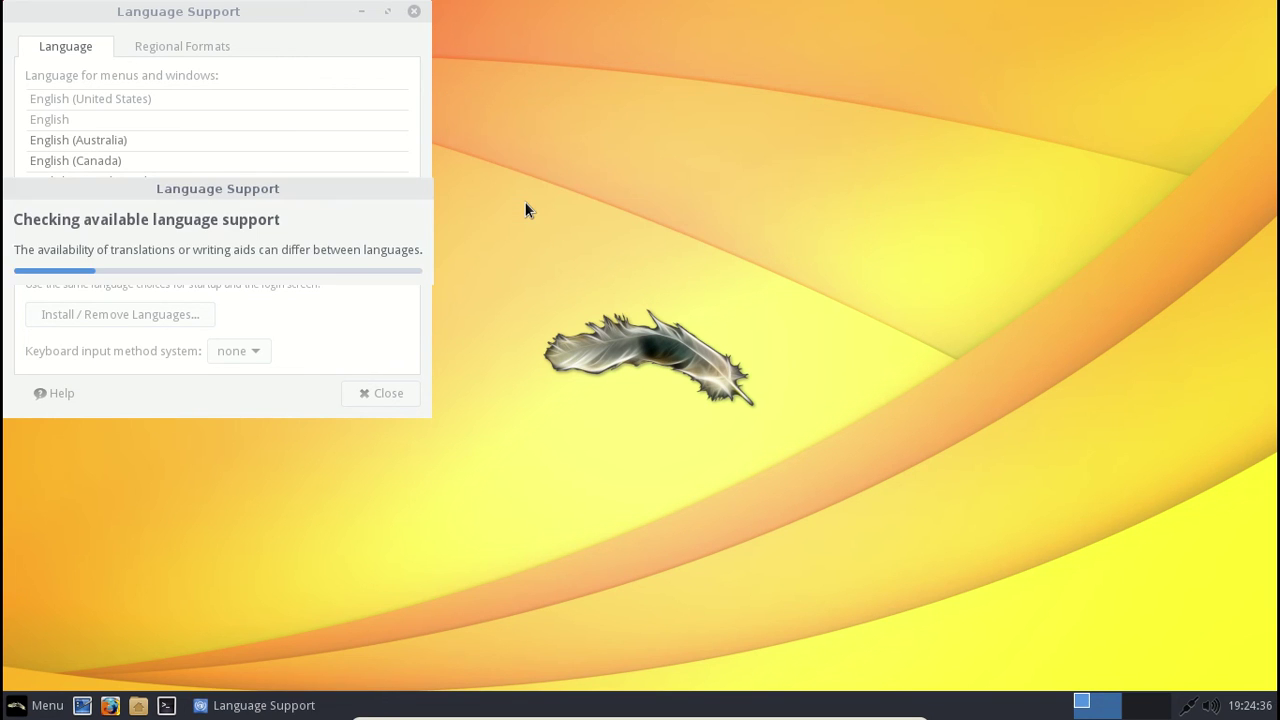
Move français (France) to the top of the list and apply it system-wide.
click(286, 117)
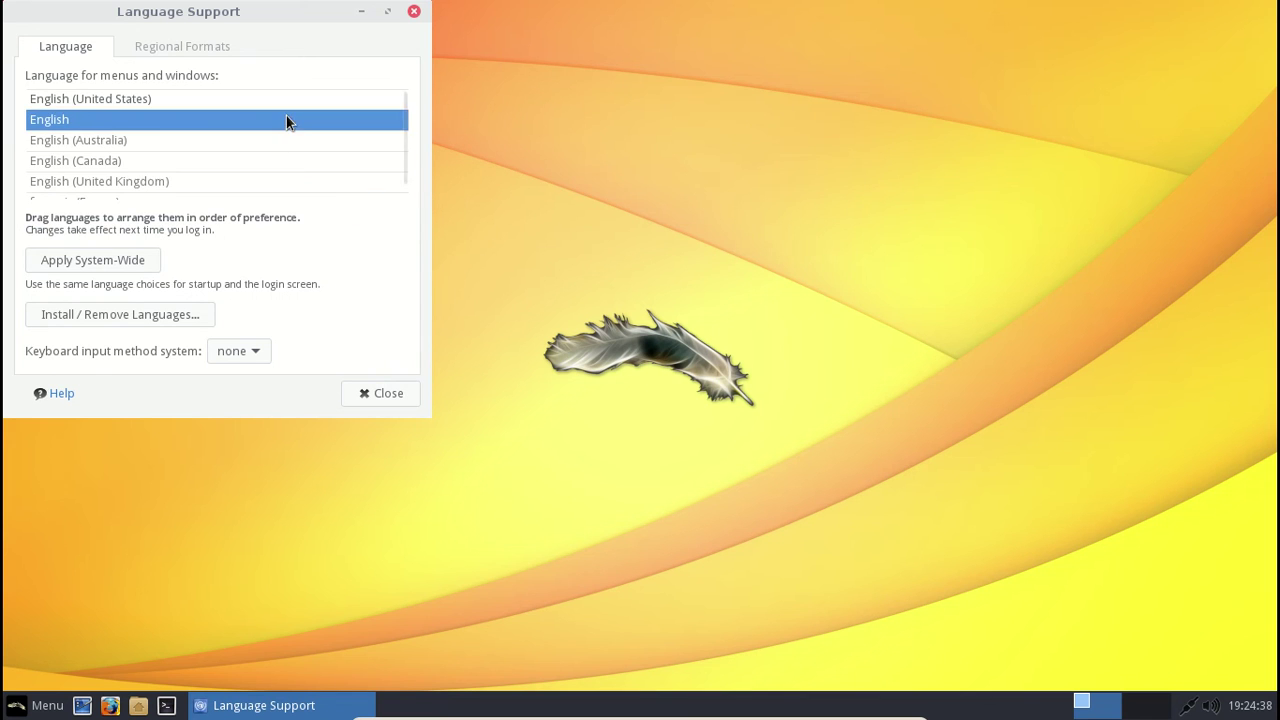
click(200, 190)
drag(200, 190, 173, 191)
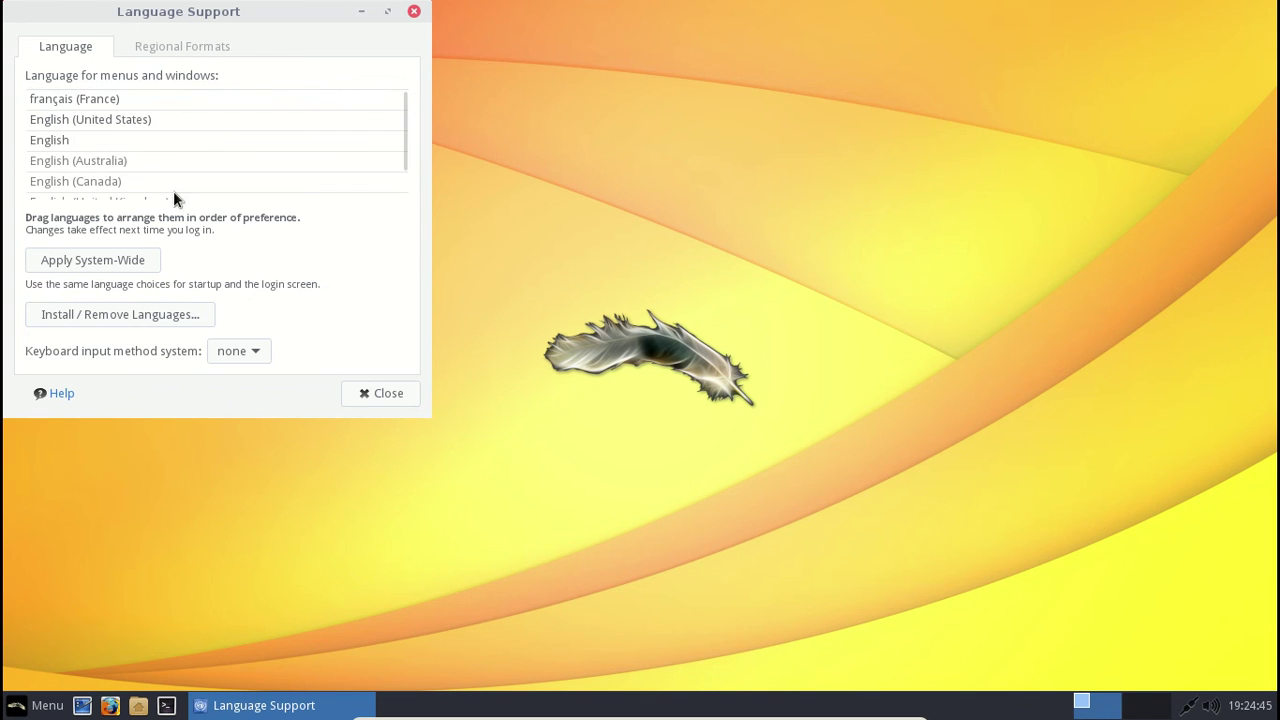
click(147, 258)
text(••••••••••)
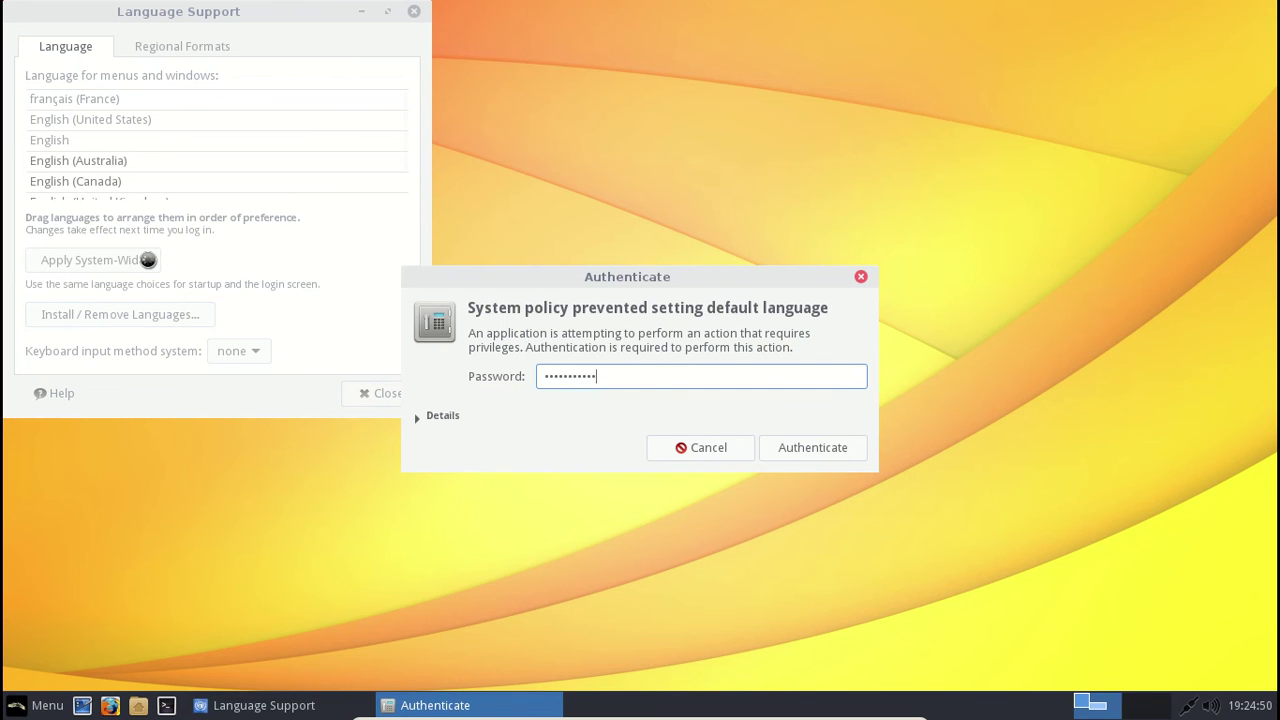
key(Return)
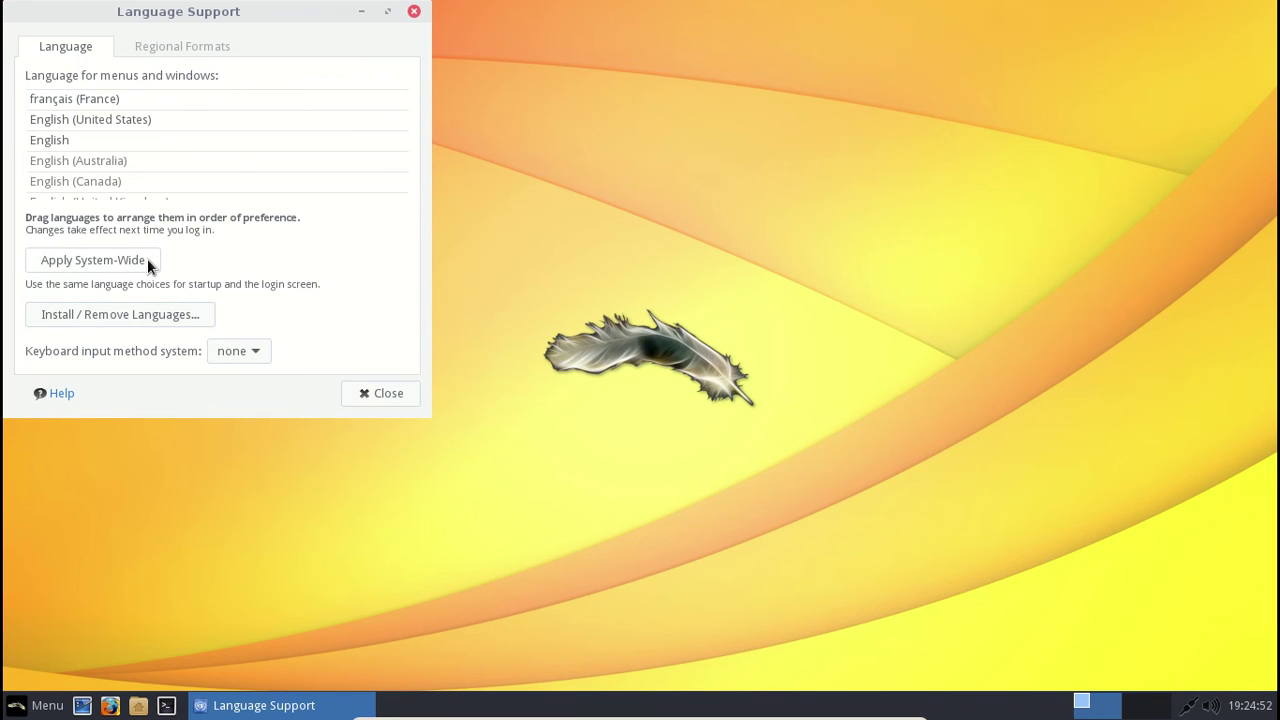
Close Language Support and bring up the log out options from the menu.
click(376, 396)
click(32, 706)
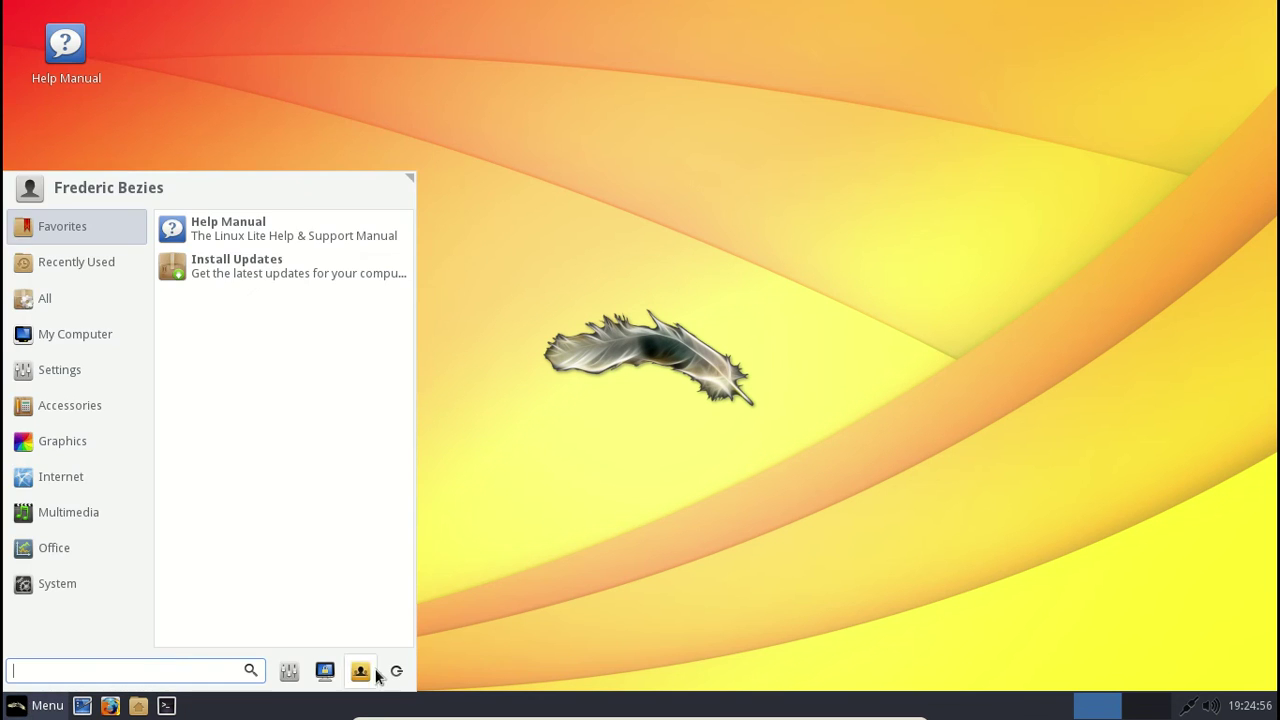
click(397, 678)
Log out and log back in at the LightDM screen with the account password.
click(545, 320)
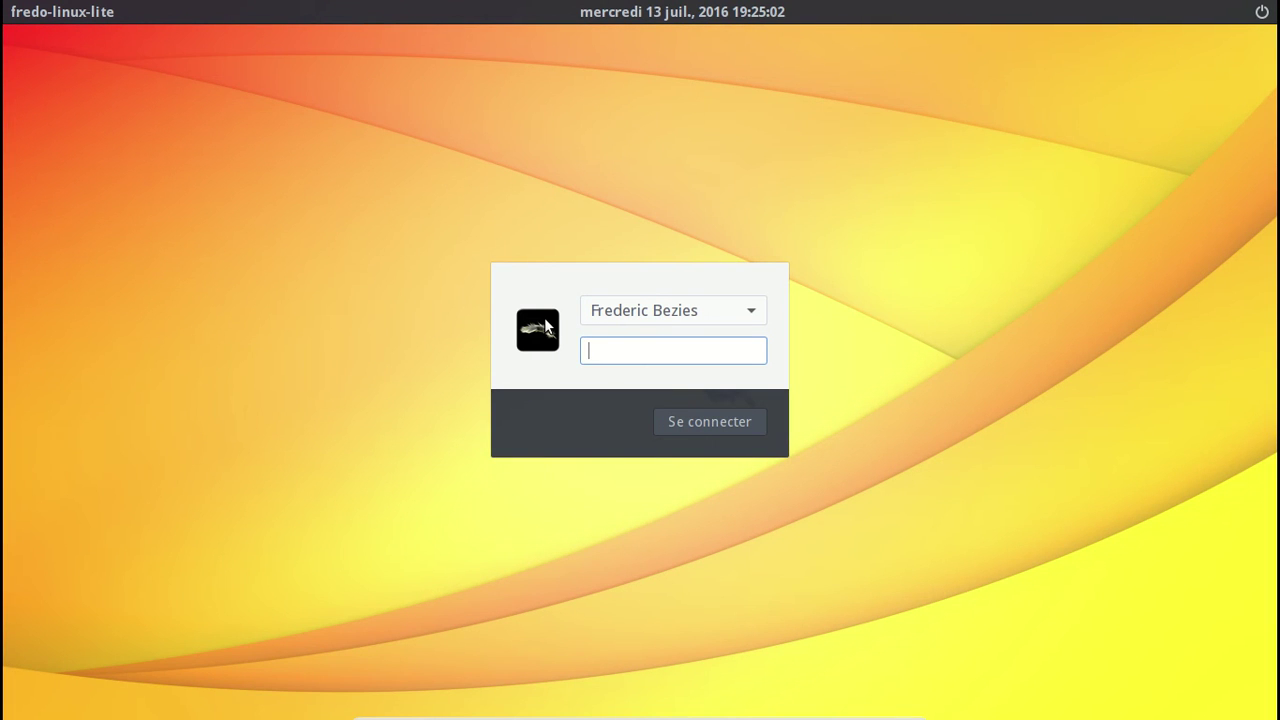
text(********)
key(Return)
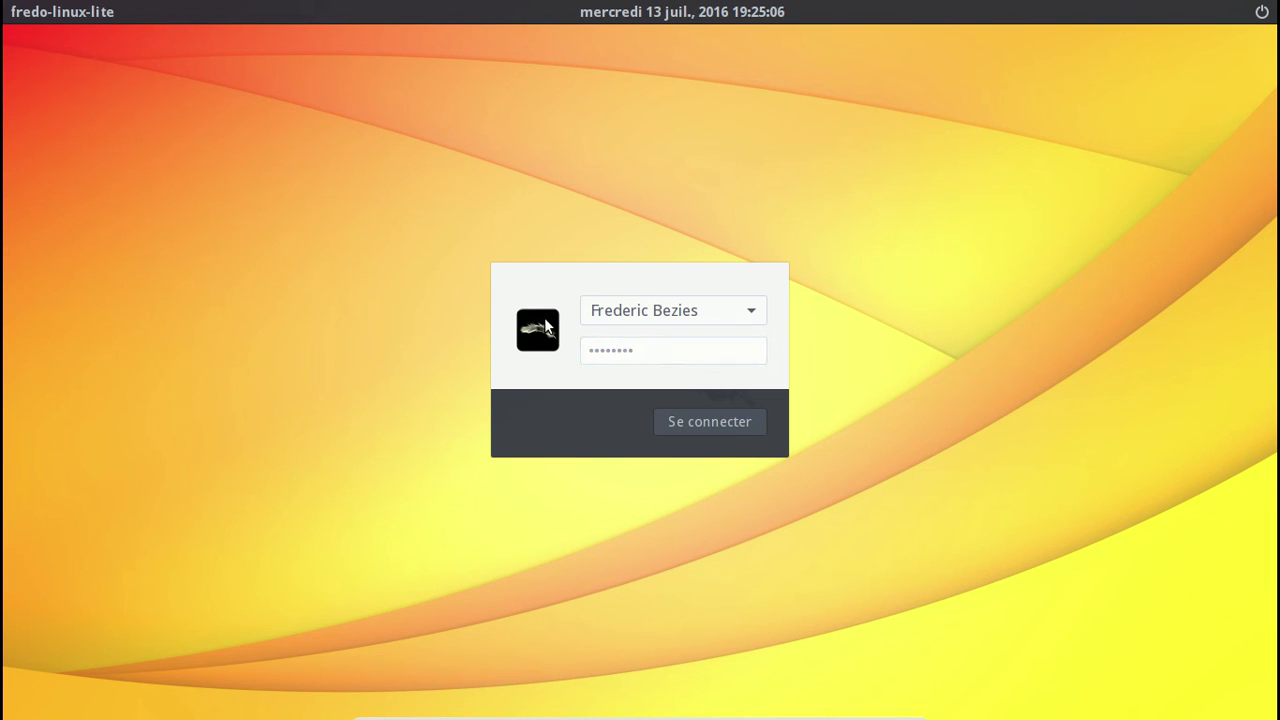
text(****)
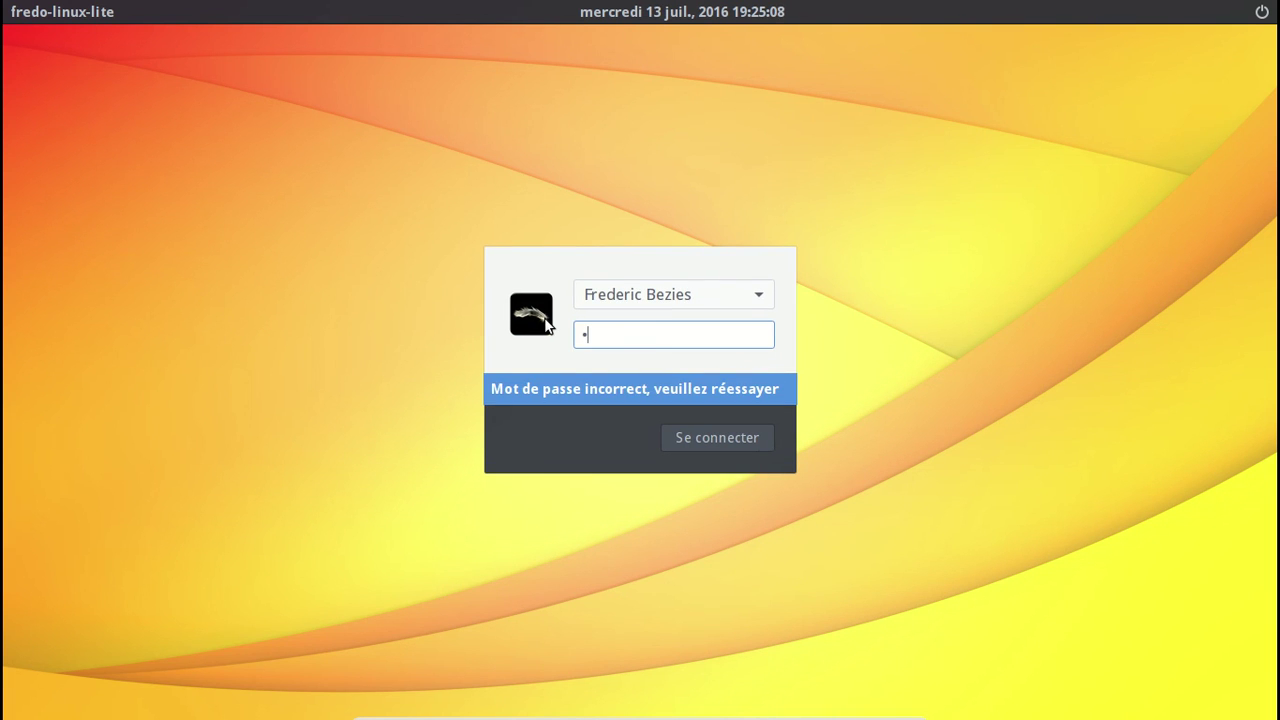
text(*******)
key(Return)
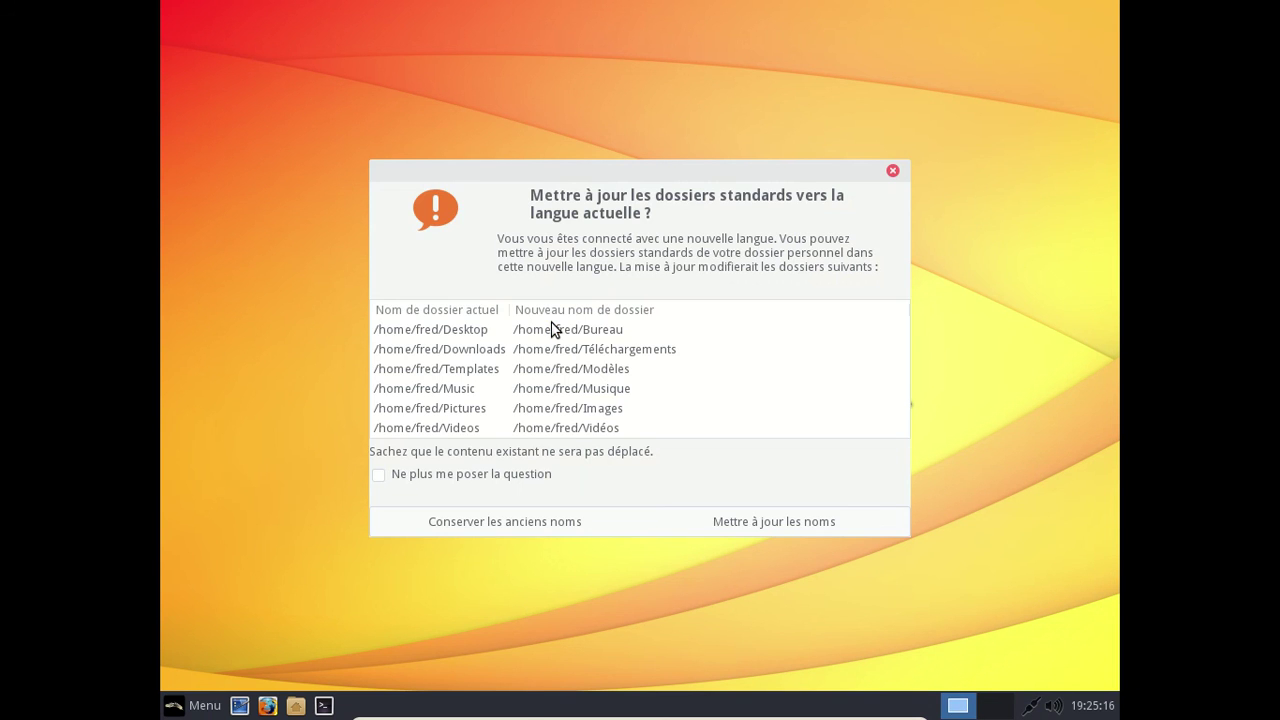
Close the Welcome window, rename standard folders to French names, and dismiss the Downloads error.
click(795, 522)
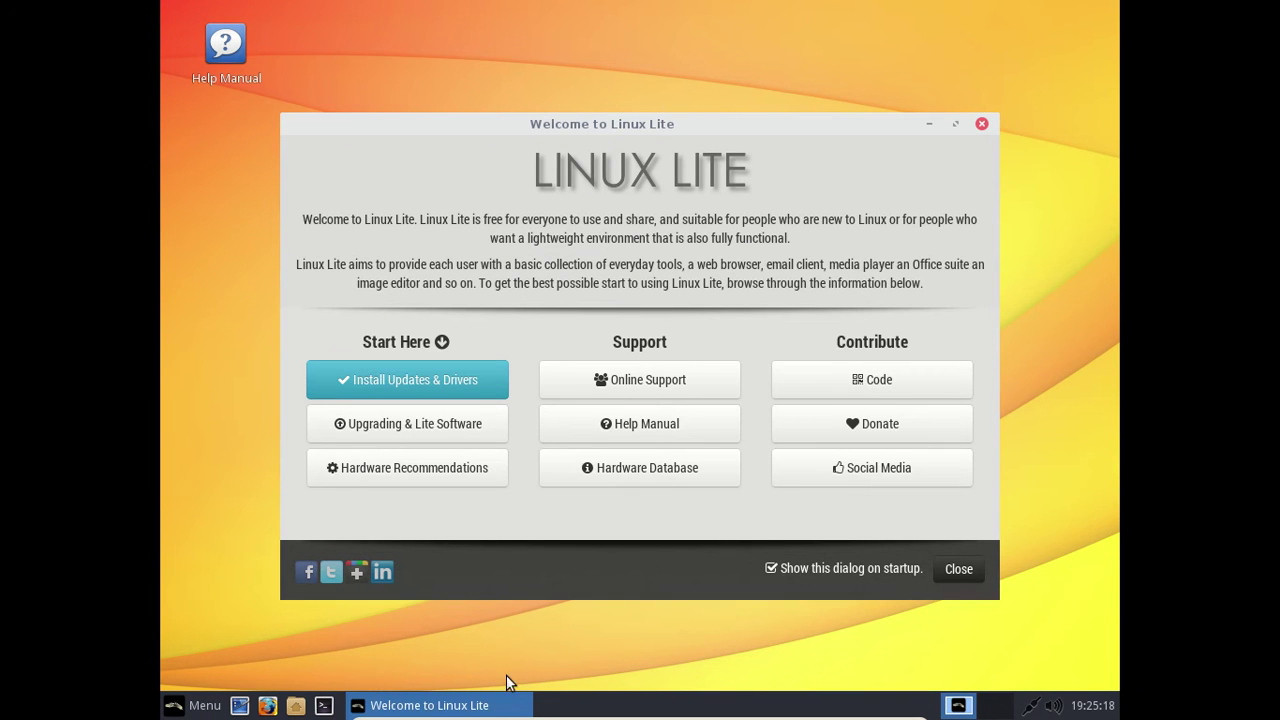
click(981, 124)
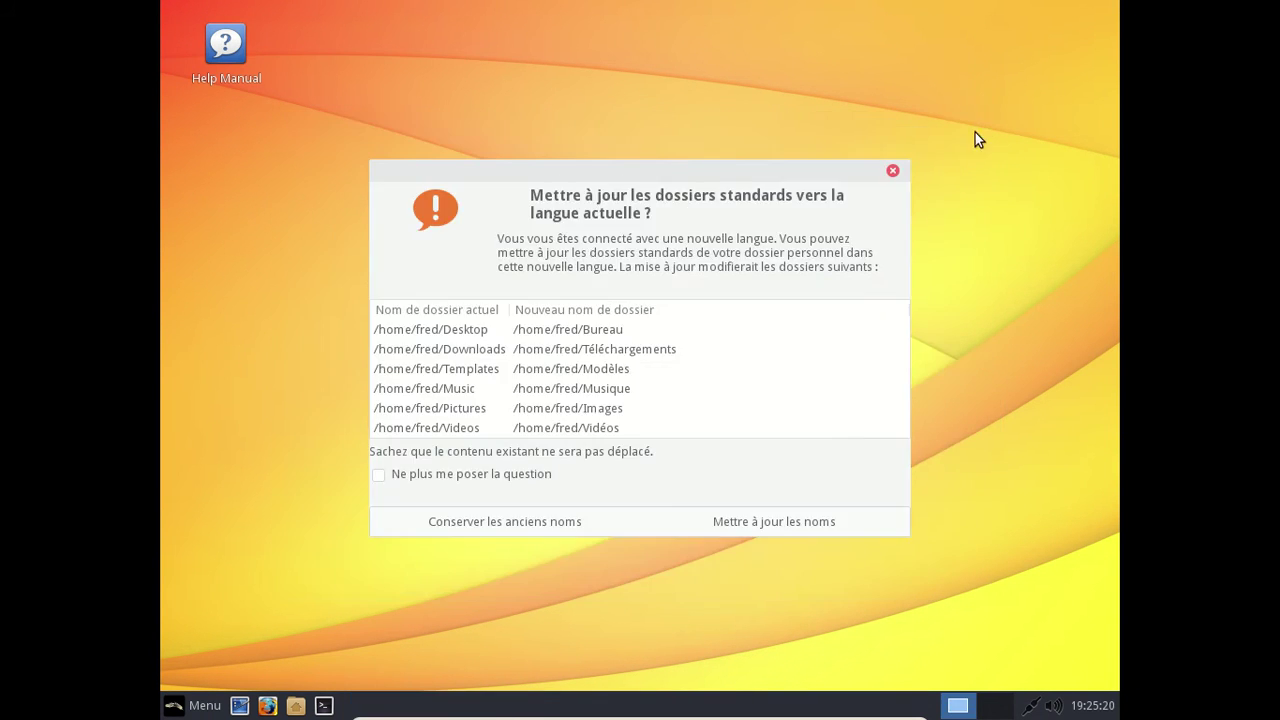
click(790, 519)
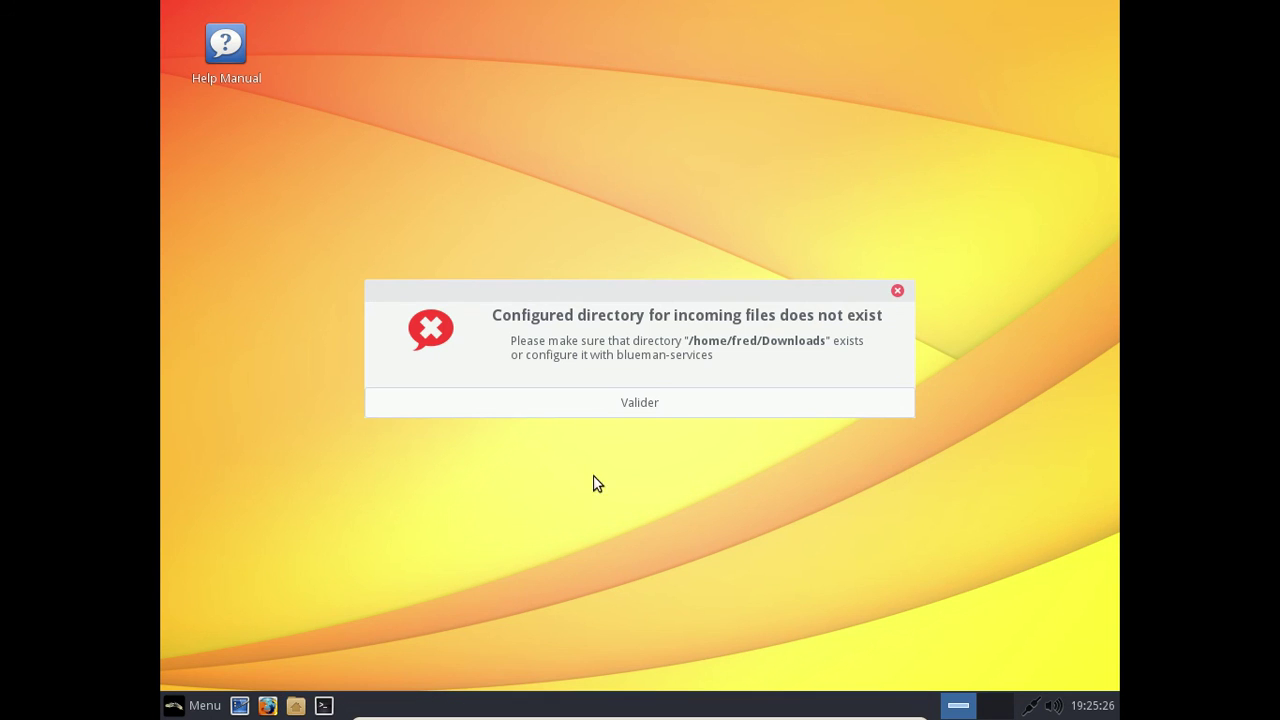
click(638, 404)
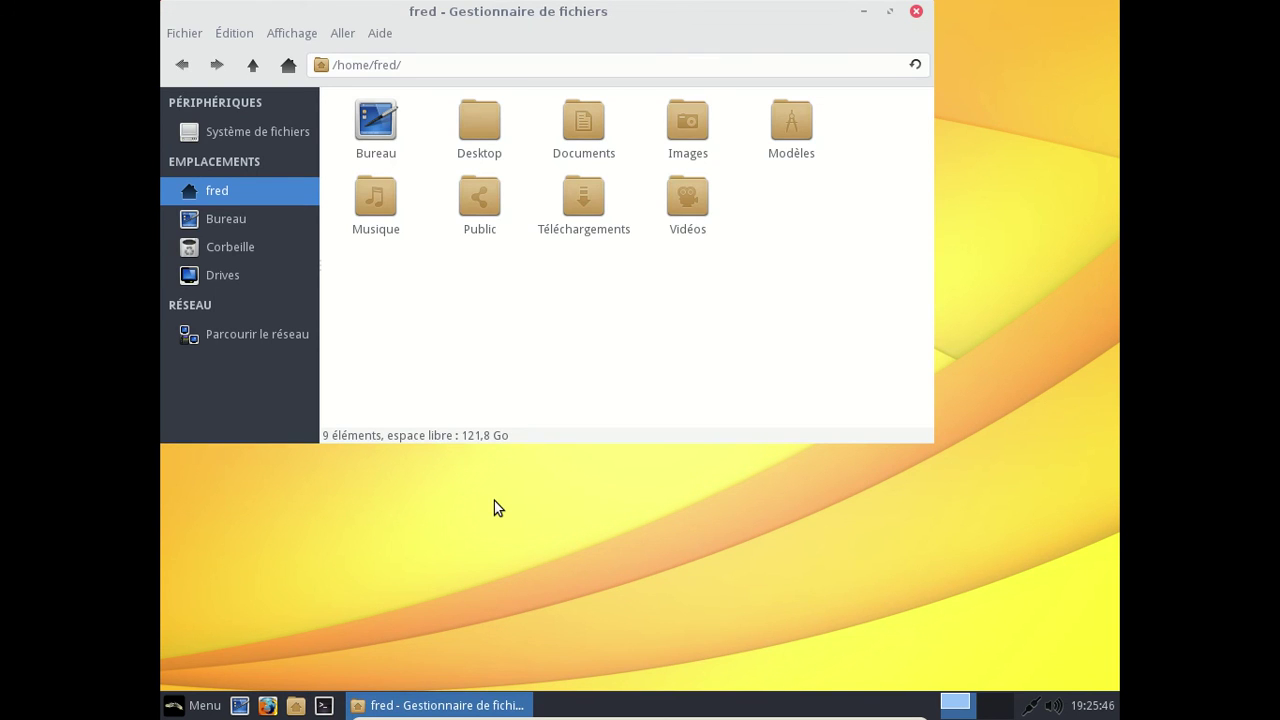
Permanently delete the Desktop folder with Supprimer, then close the Thunar window.
click(489, 136)
key(shift+Delete)
key(Return)
click(480, 132)
right_click(480, 132)
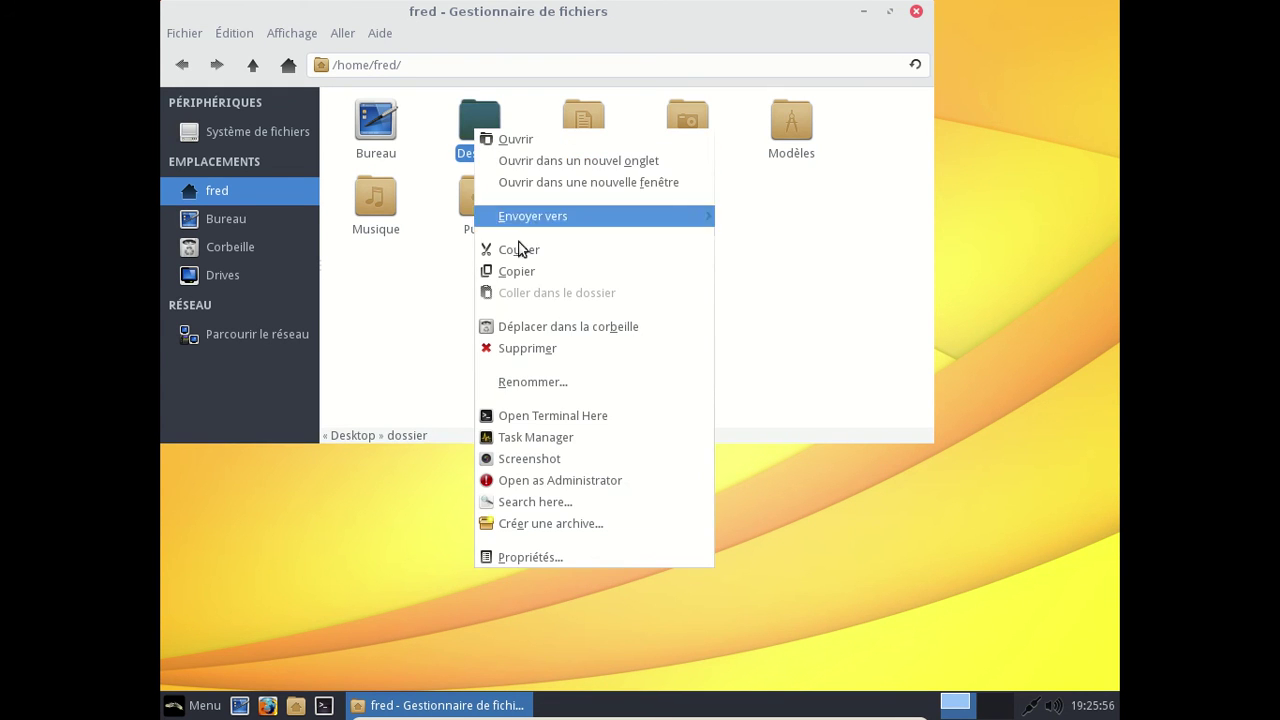
click(563, 350)
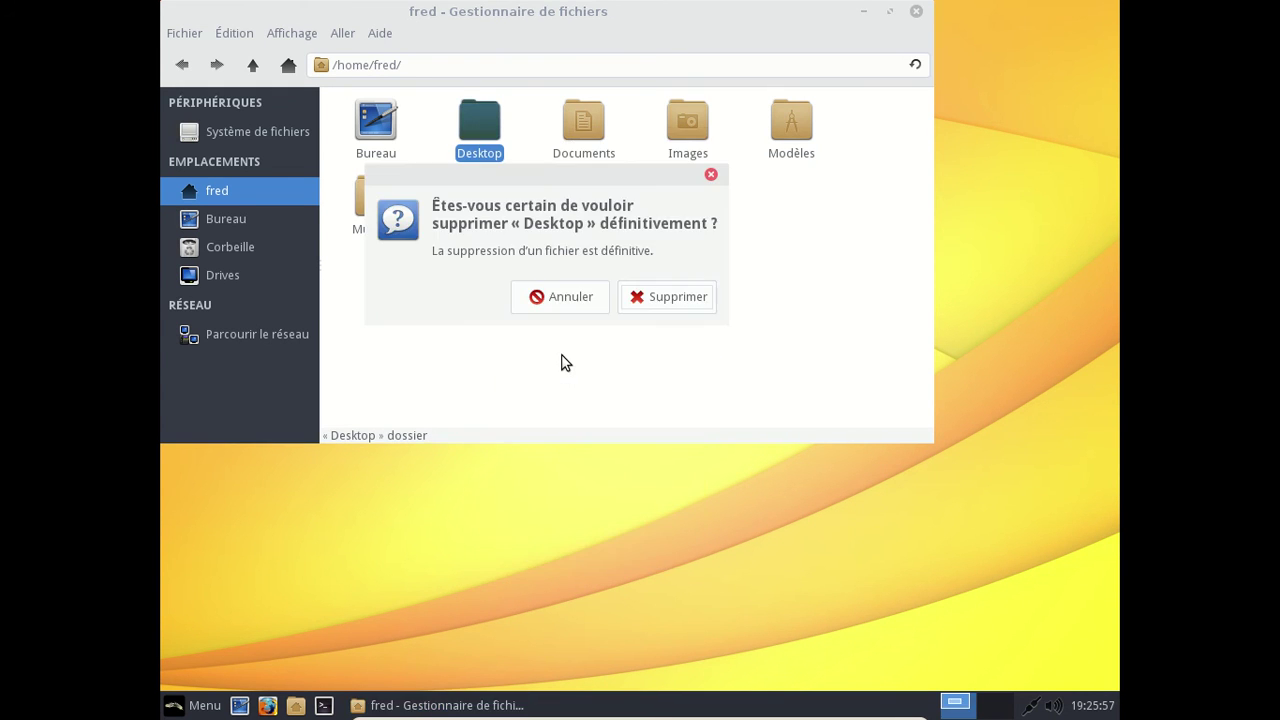
click(658, 306)
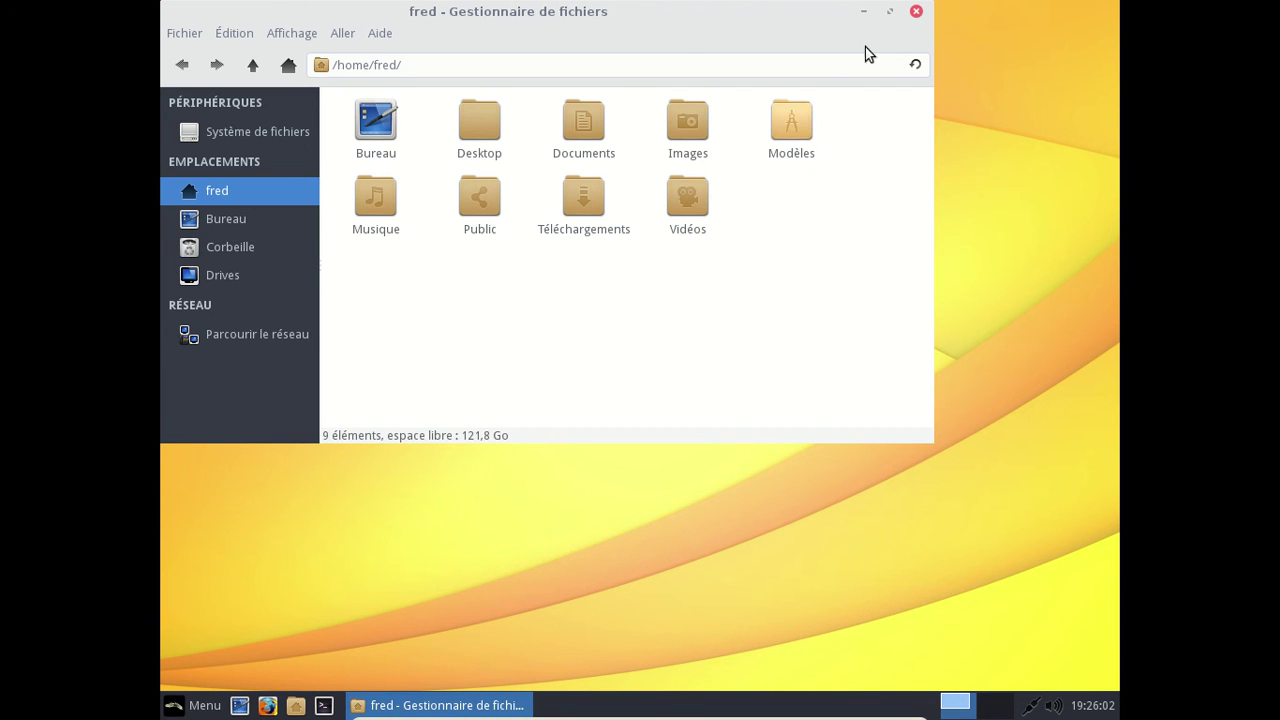
click(916, 11)
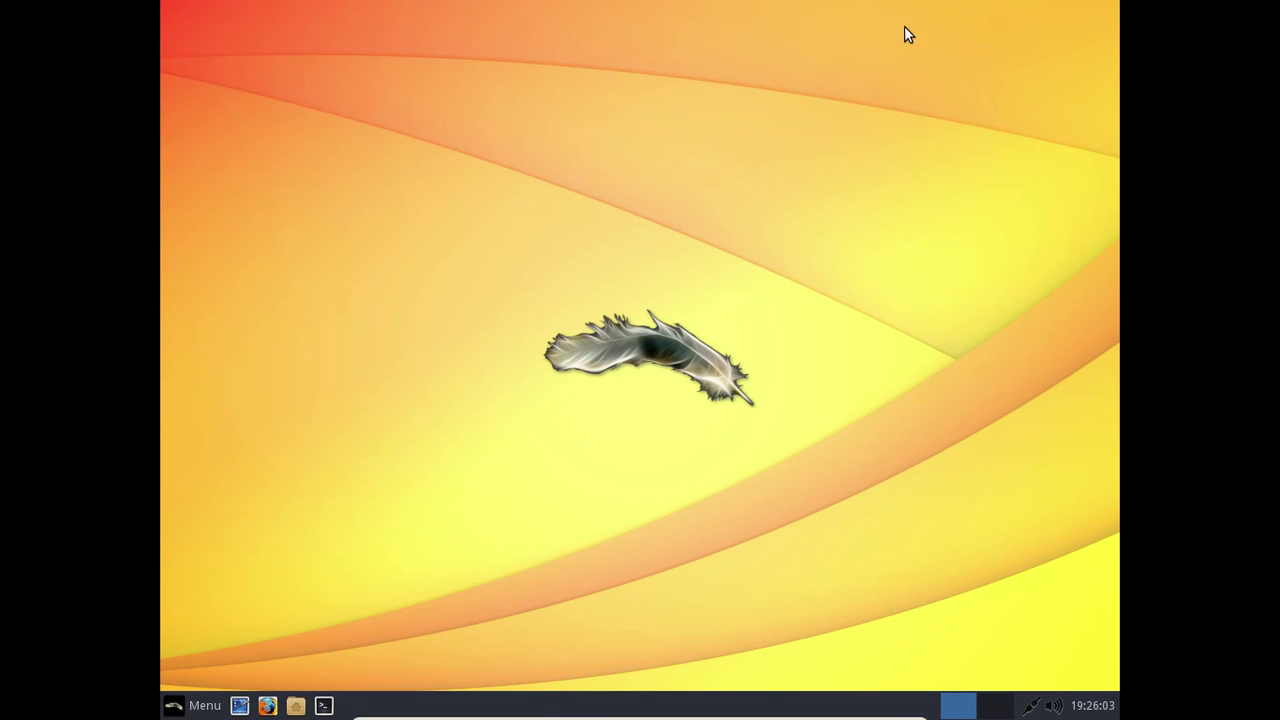
Browse the Whisker Menu categories Infographie, Internet, Multimédia, then Bureautique.
click(197, 705)
click(266, 364)
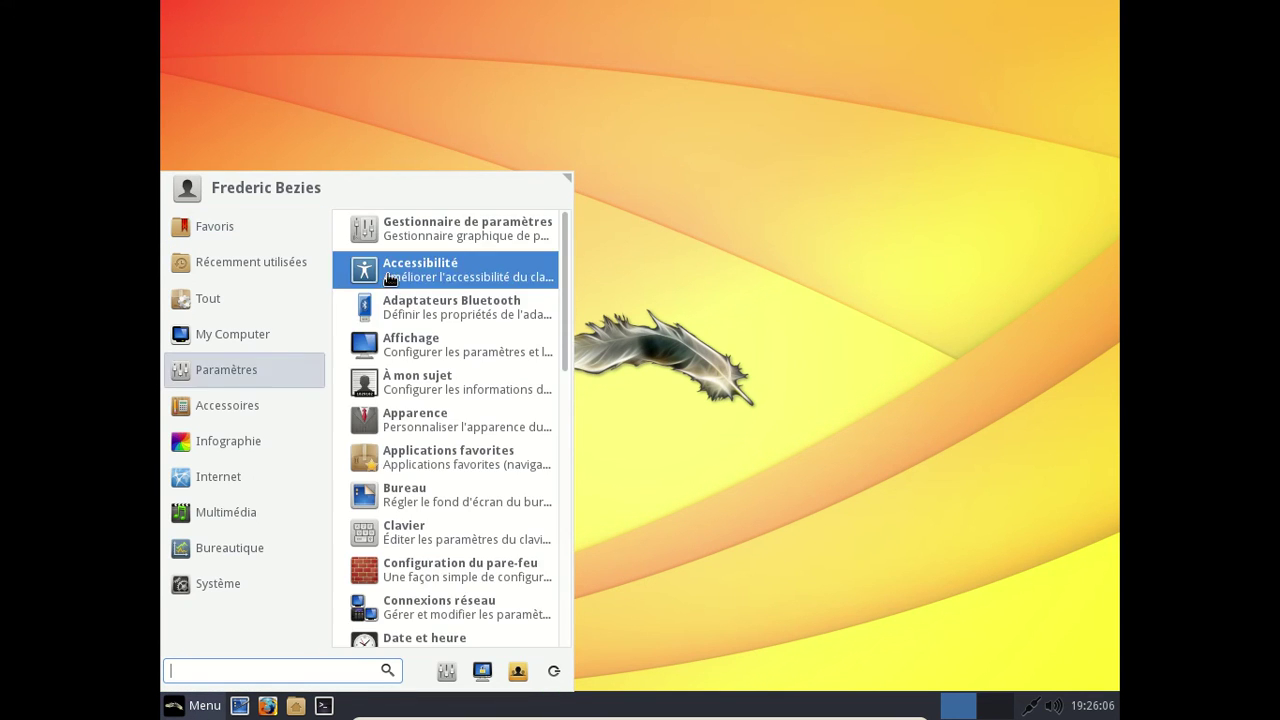
click(266, 405)
click(250, 456)
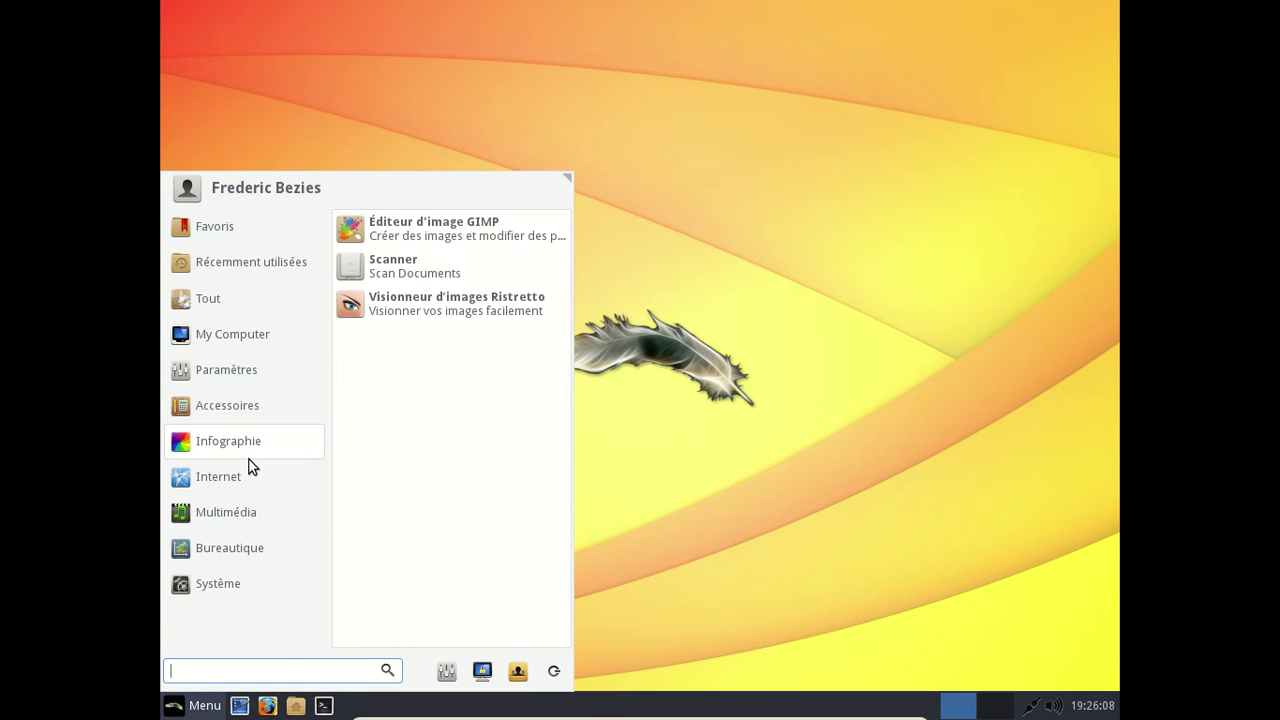
click(236, 490)
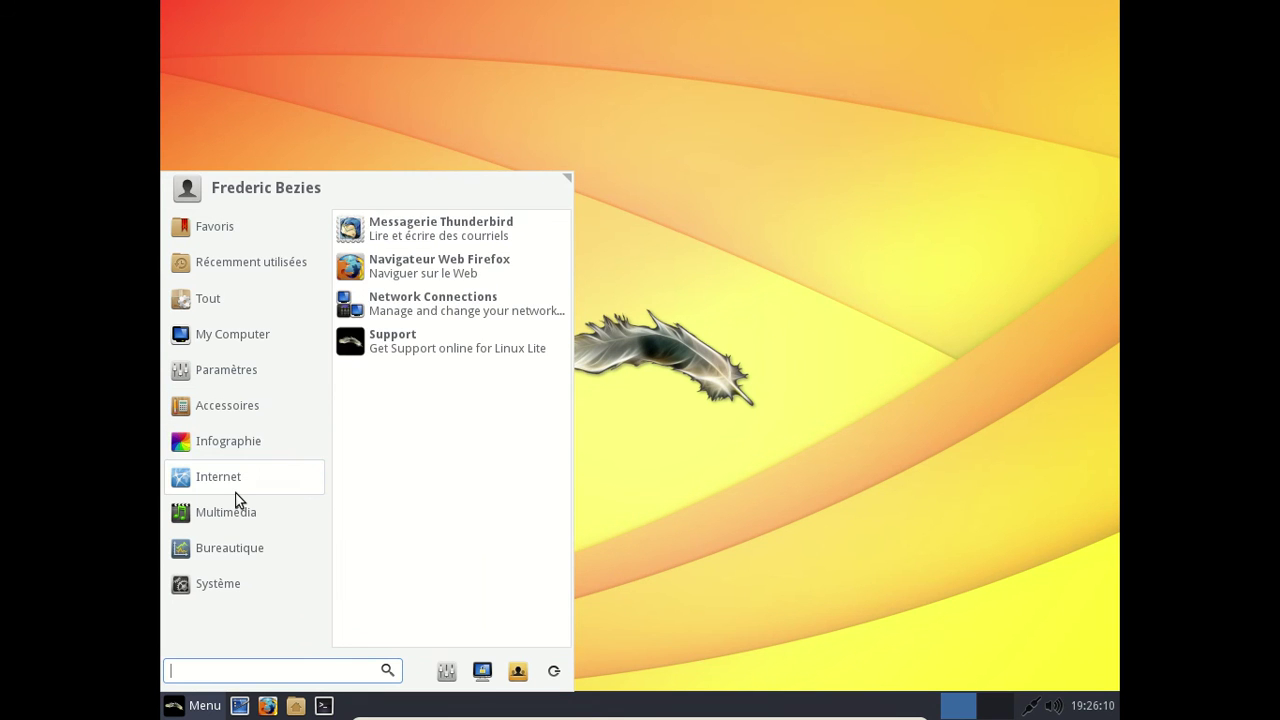
click(240, 514)
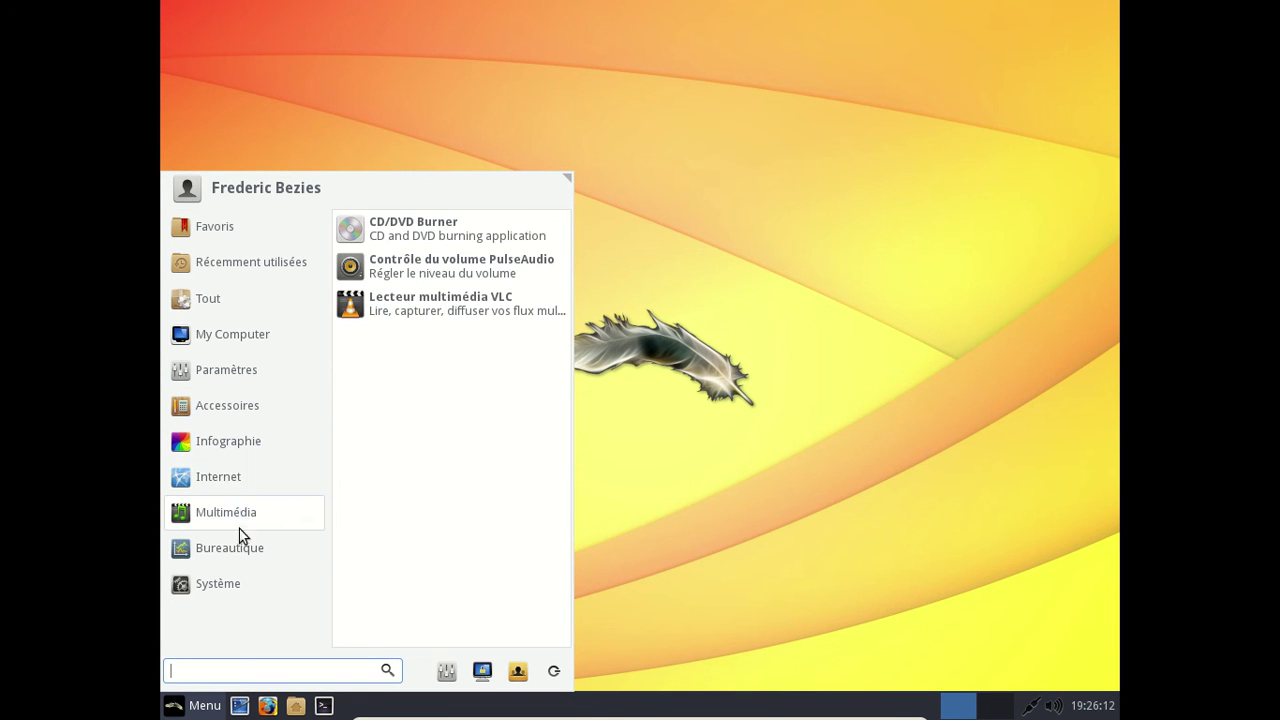
click(241, 548)
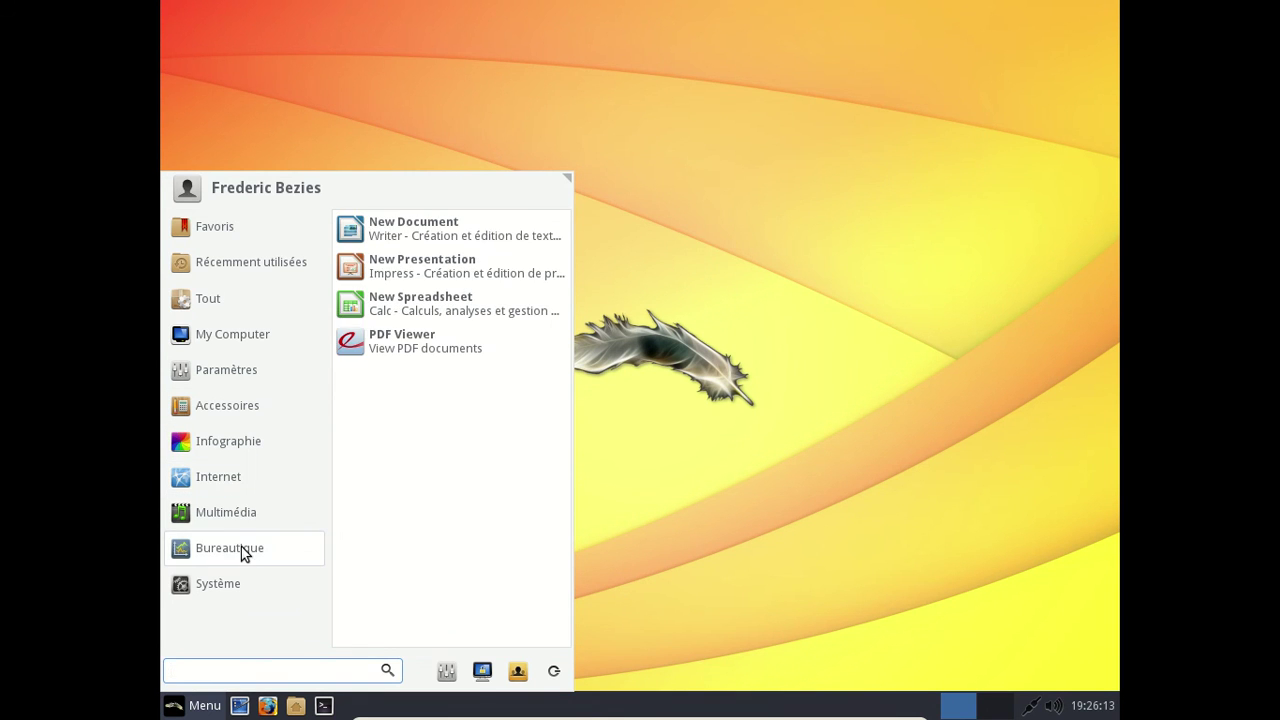
Open a new Writer document and confirm Aide > À propos shows version 5.1.4.2, locale fr-FR.
click(478, 238)
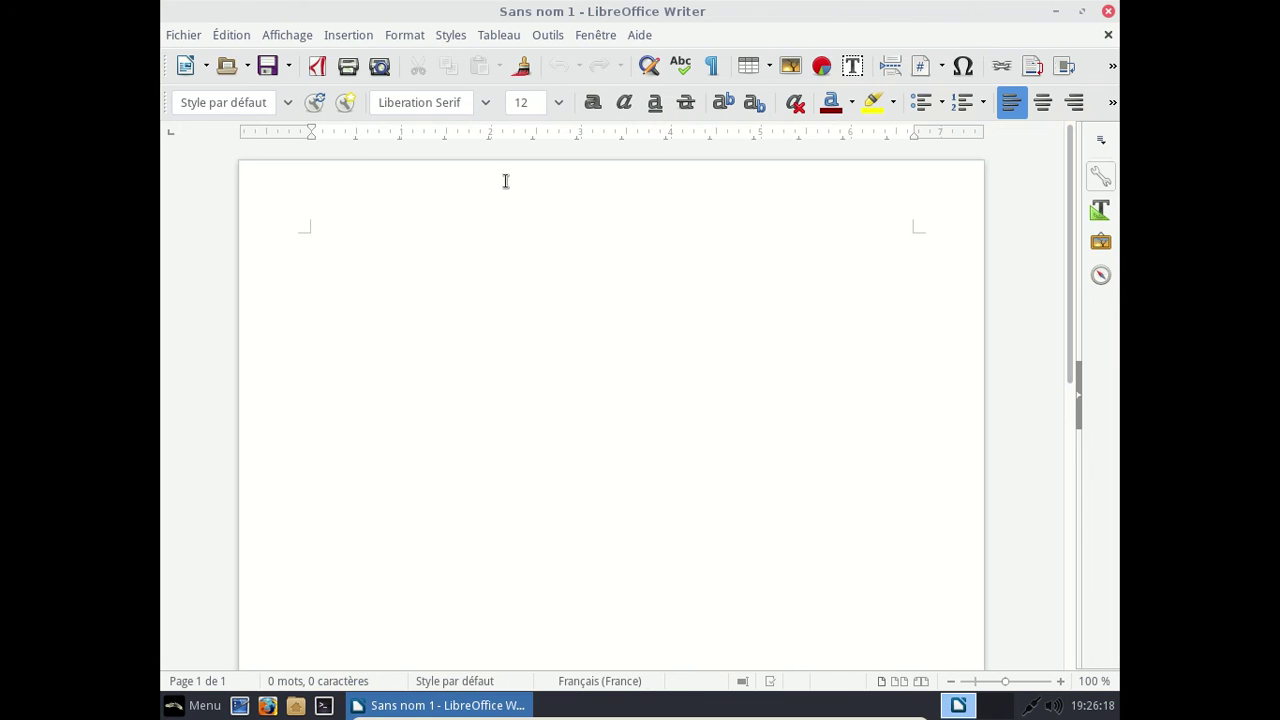
click(640, 37)
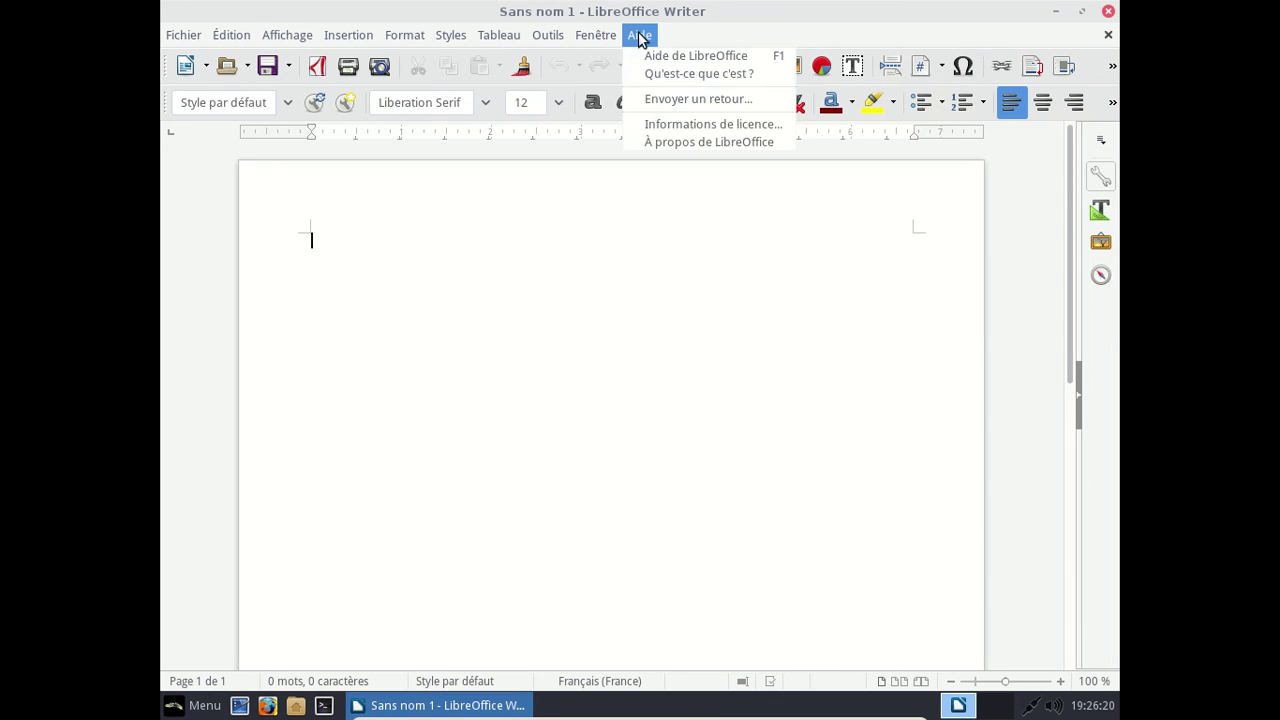
click(649, 143)
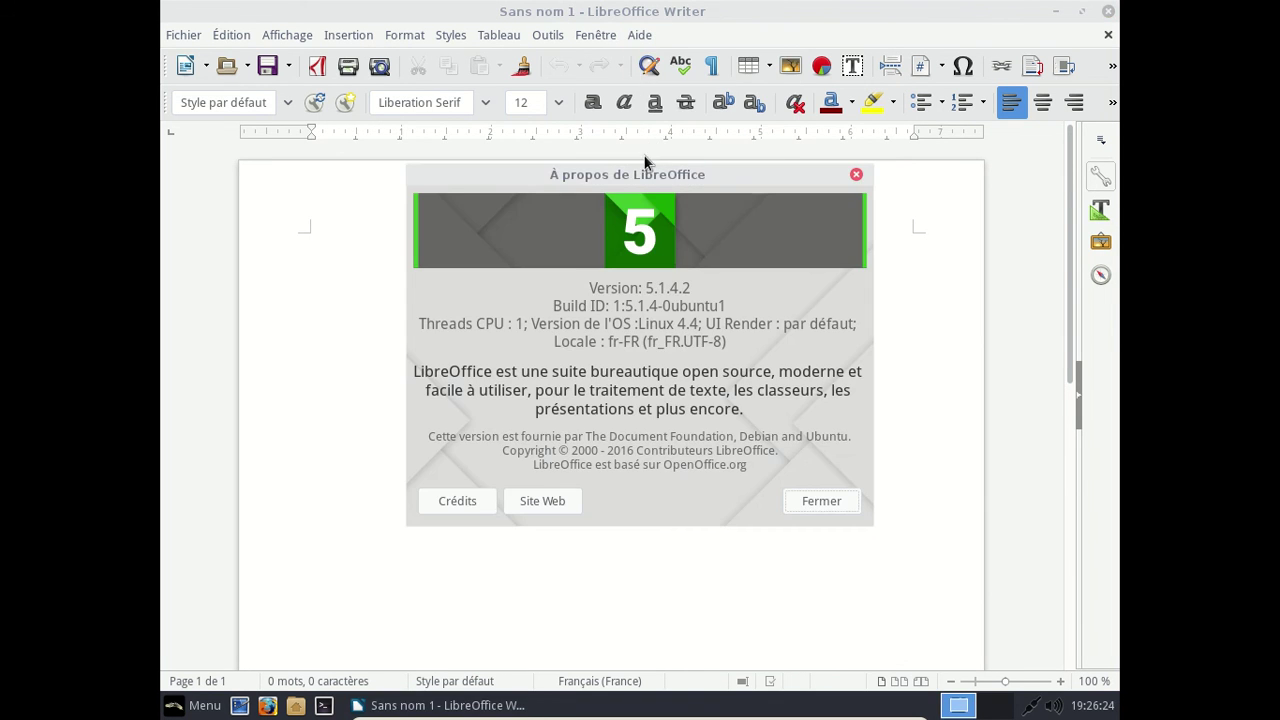
click(856, 176)
Close Writer, check Firefox's Languages add-ons, then close Firefox and both its tabs.
click(1108, 11)
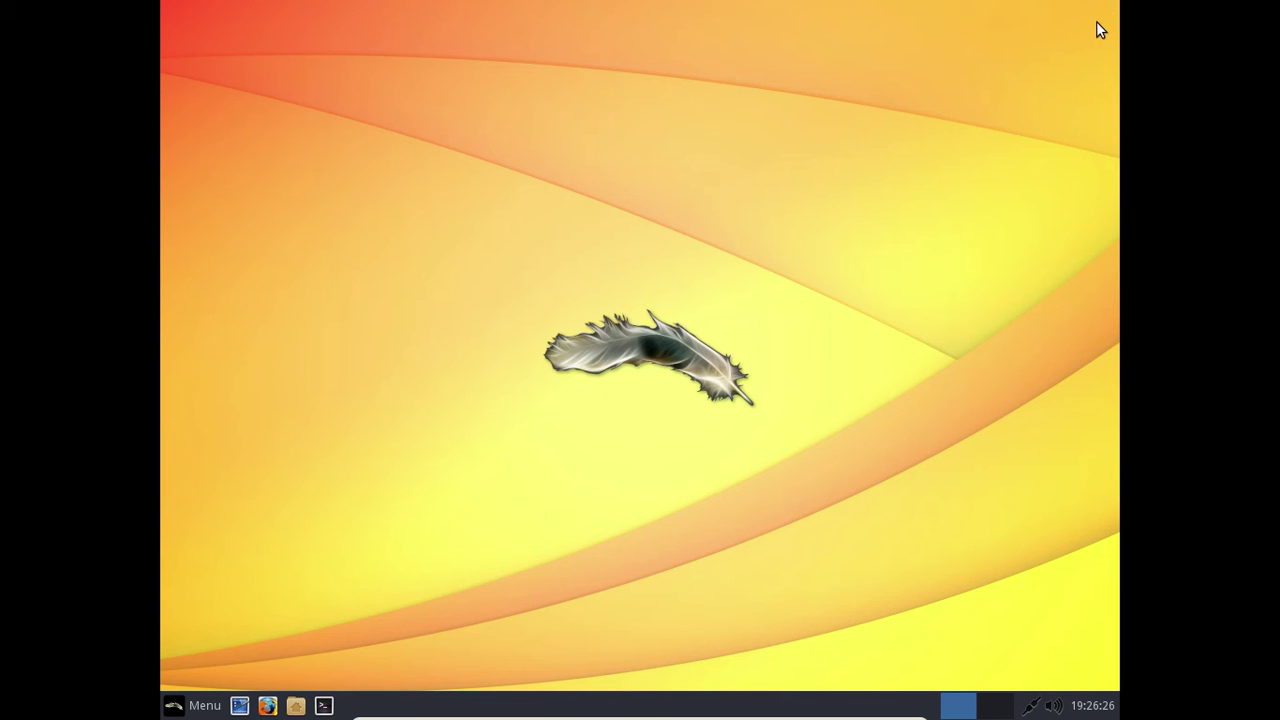
click(293, 703)
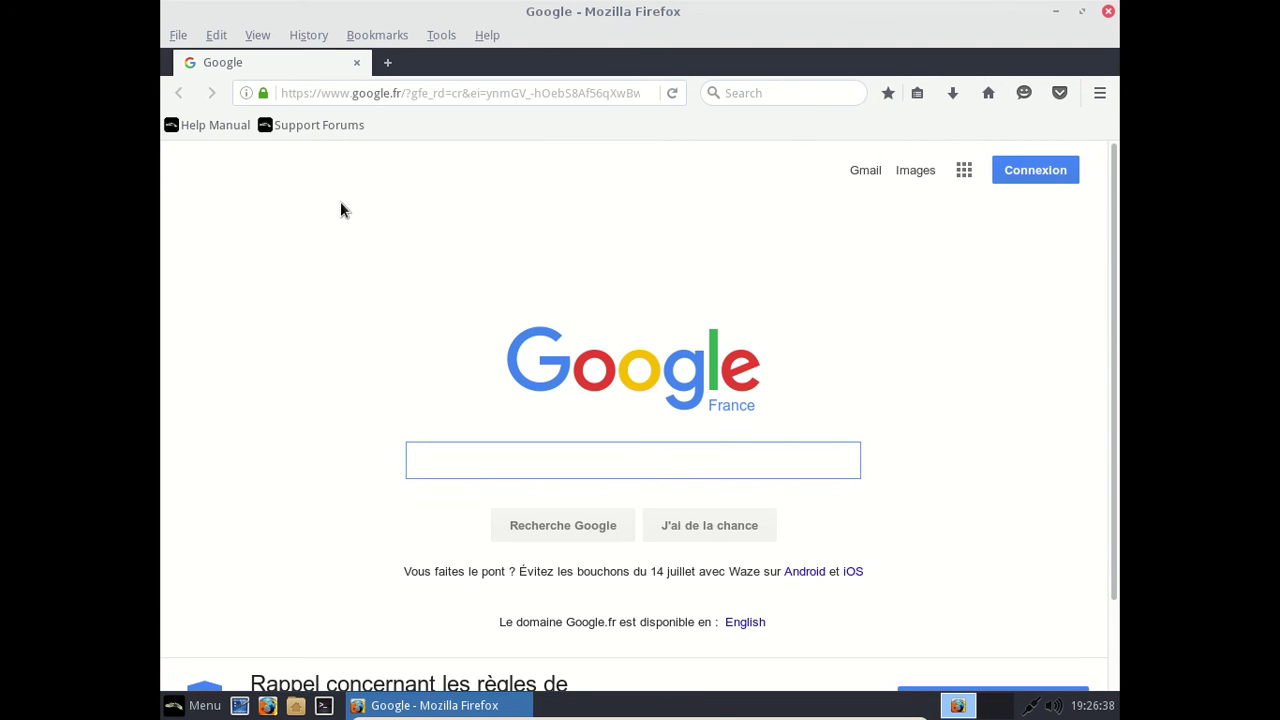
click(1099, 94)
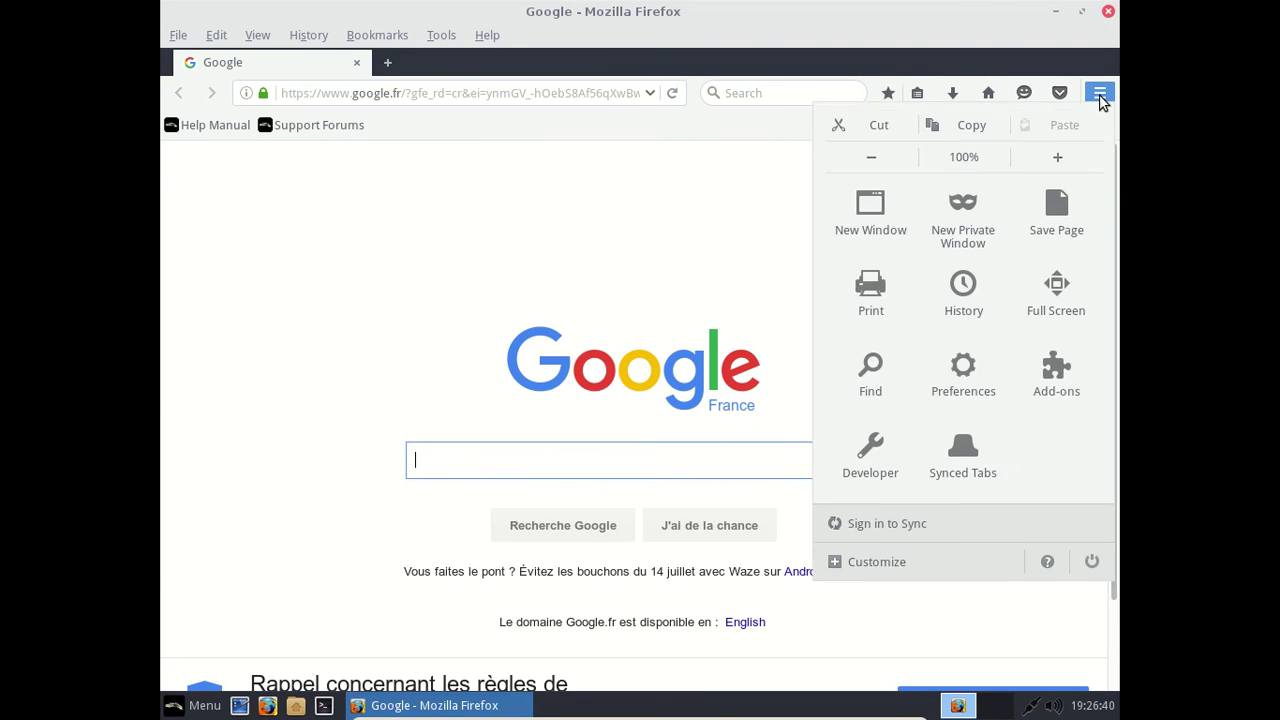
click(1055, 375)
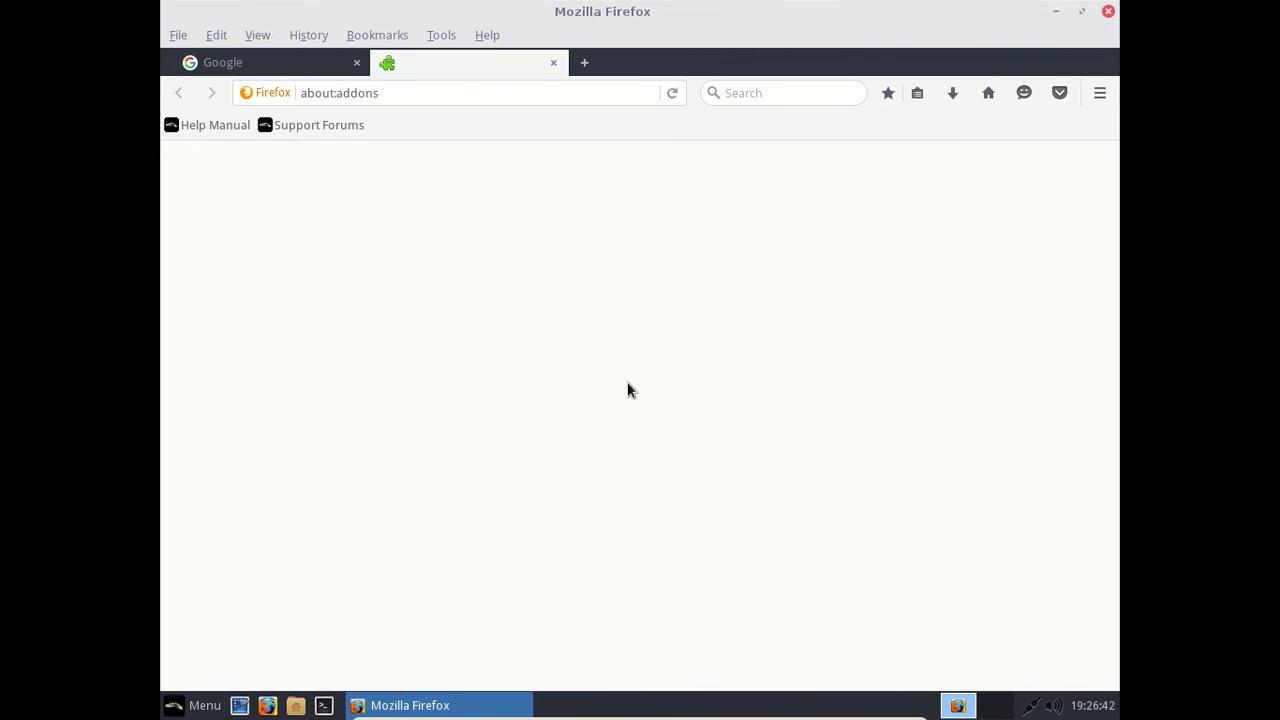
click(283, 345)
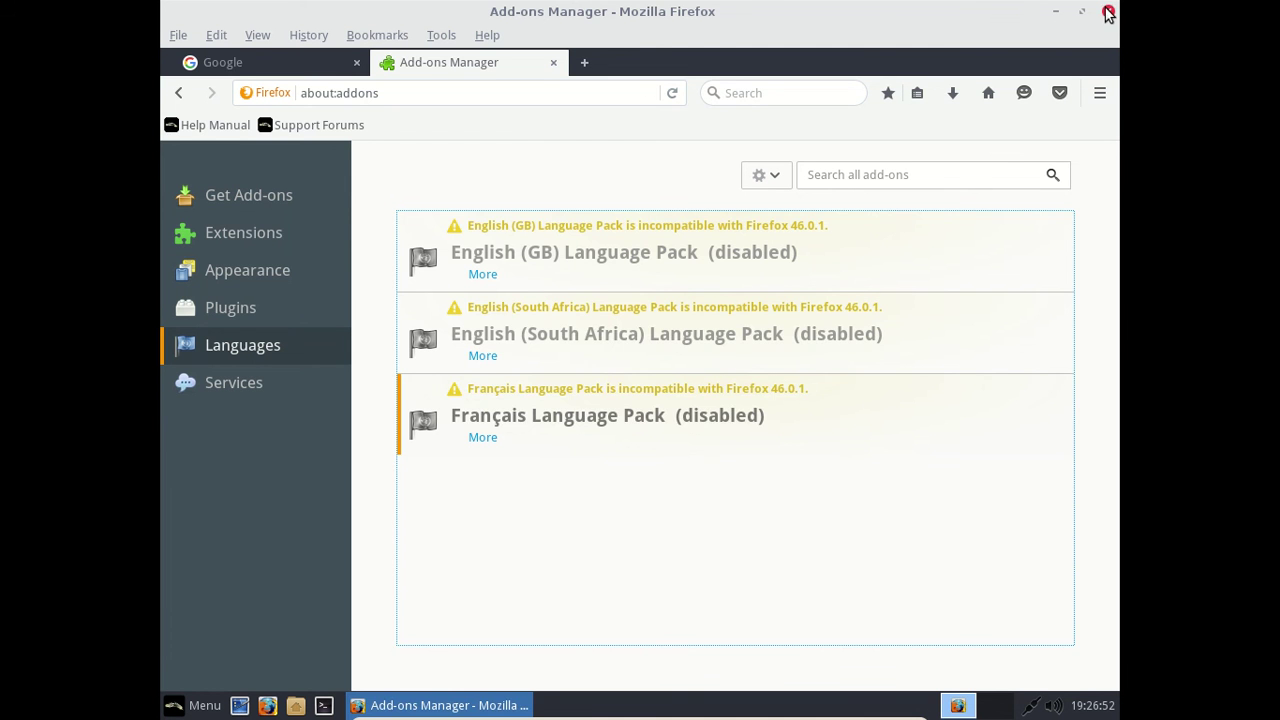
click(1108, 11)
click(806, 397)
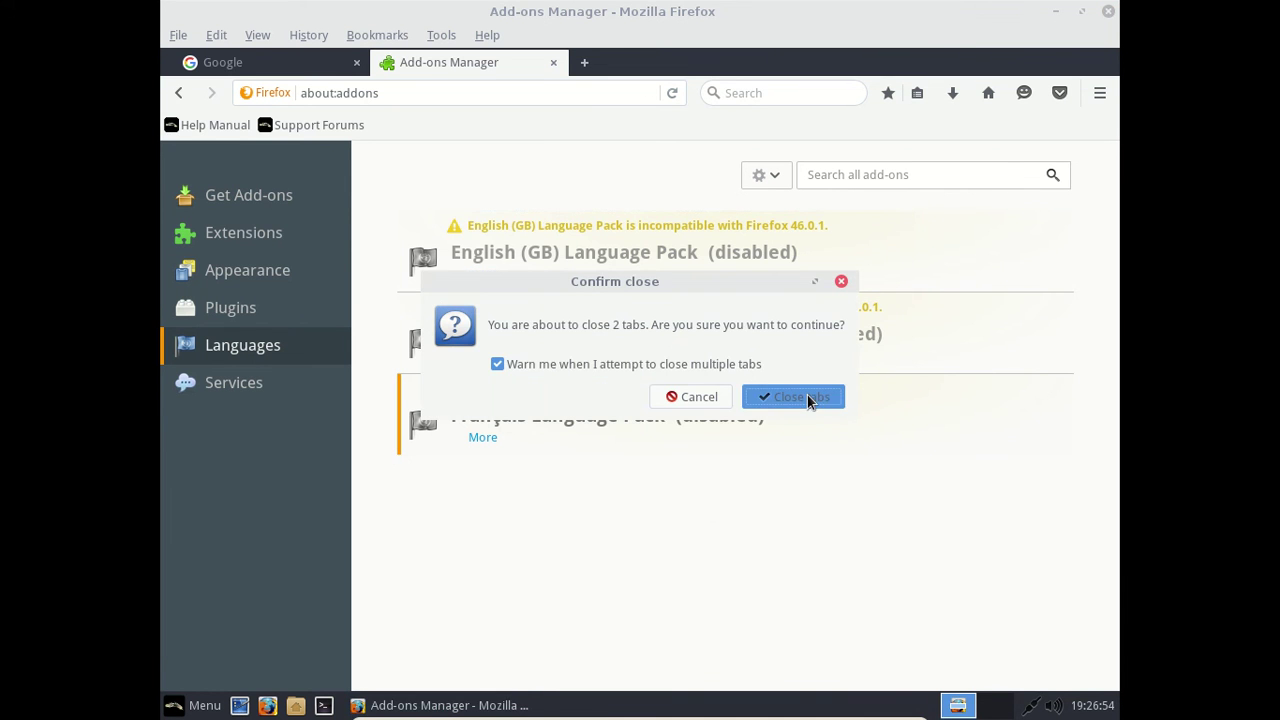
Launch Install Updates from the menu and authorize it with the administrator password, retrying once.
click(203, 705)
click(432, 280)
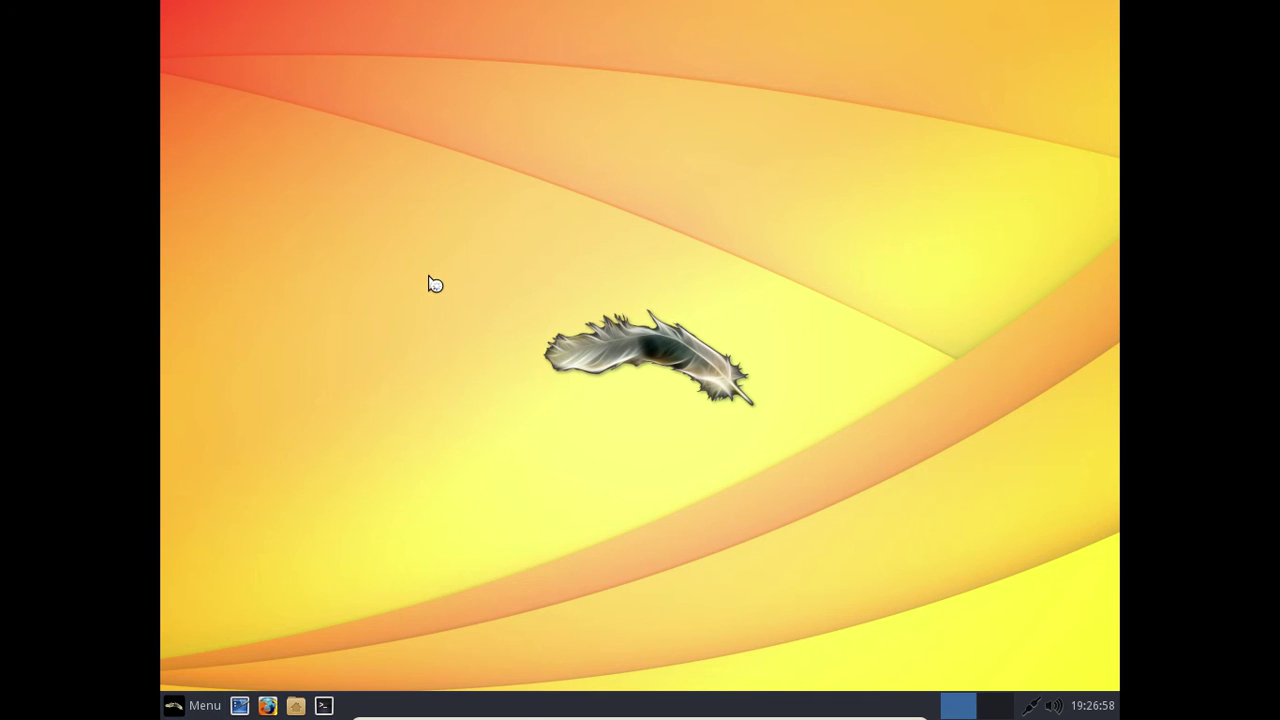
text(••••••)
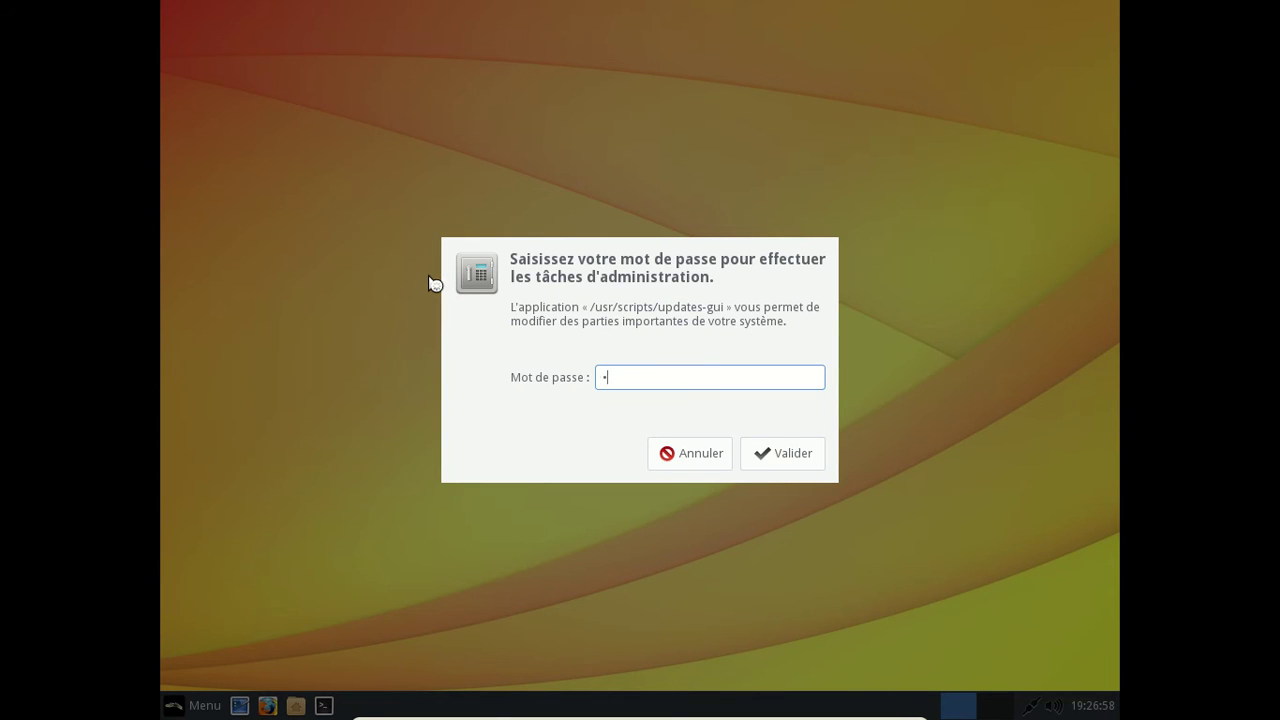
key(Return)
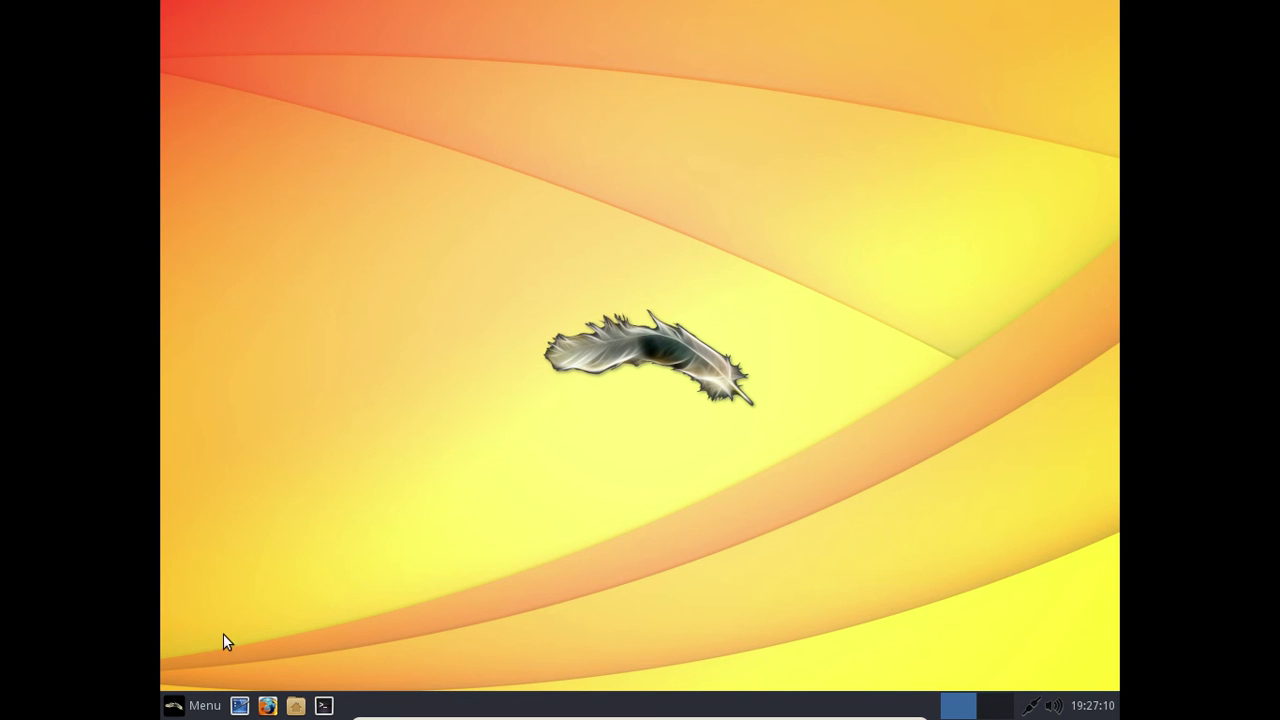
click(192, 705)
click(430, 278)
text(•••••••••••)
key(Return)
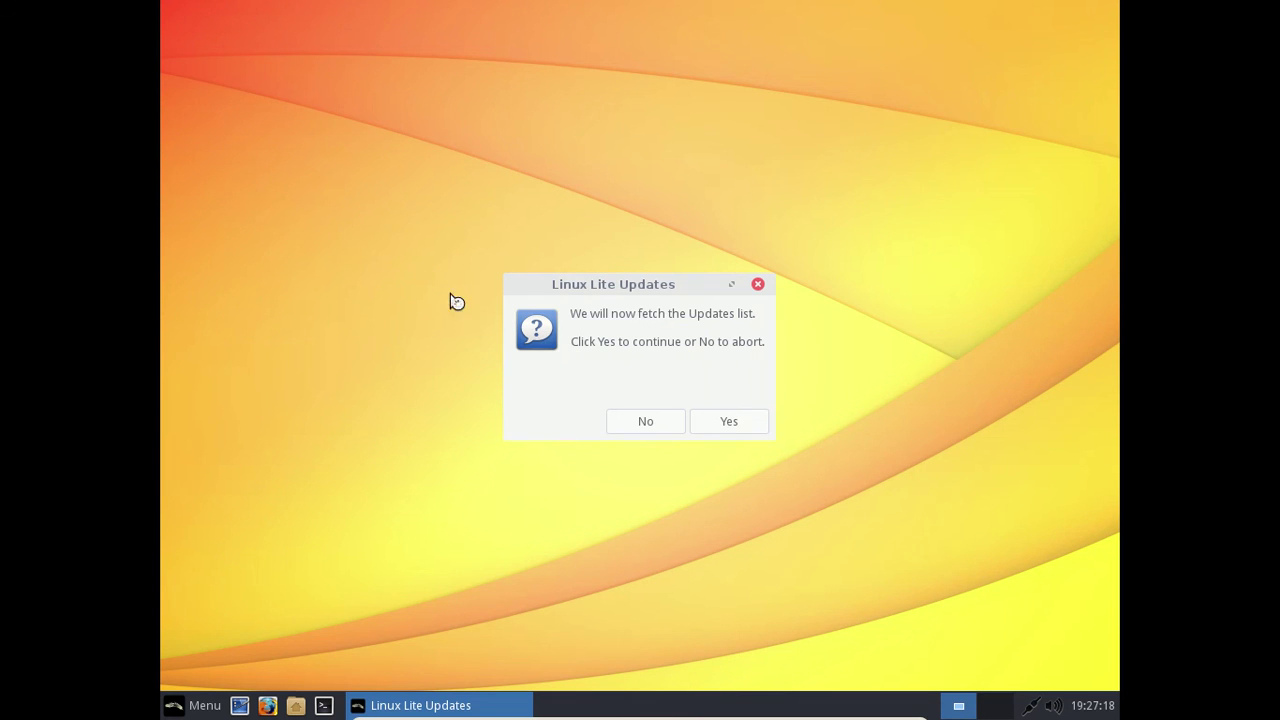
Fetch the updates list, scroll to the end of the 205 packages and start the Update download.
click(728, 422)
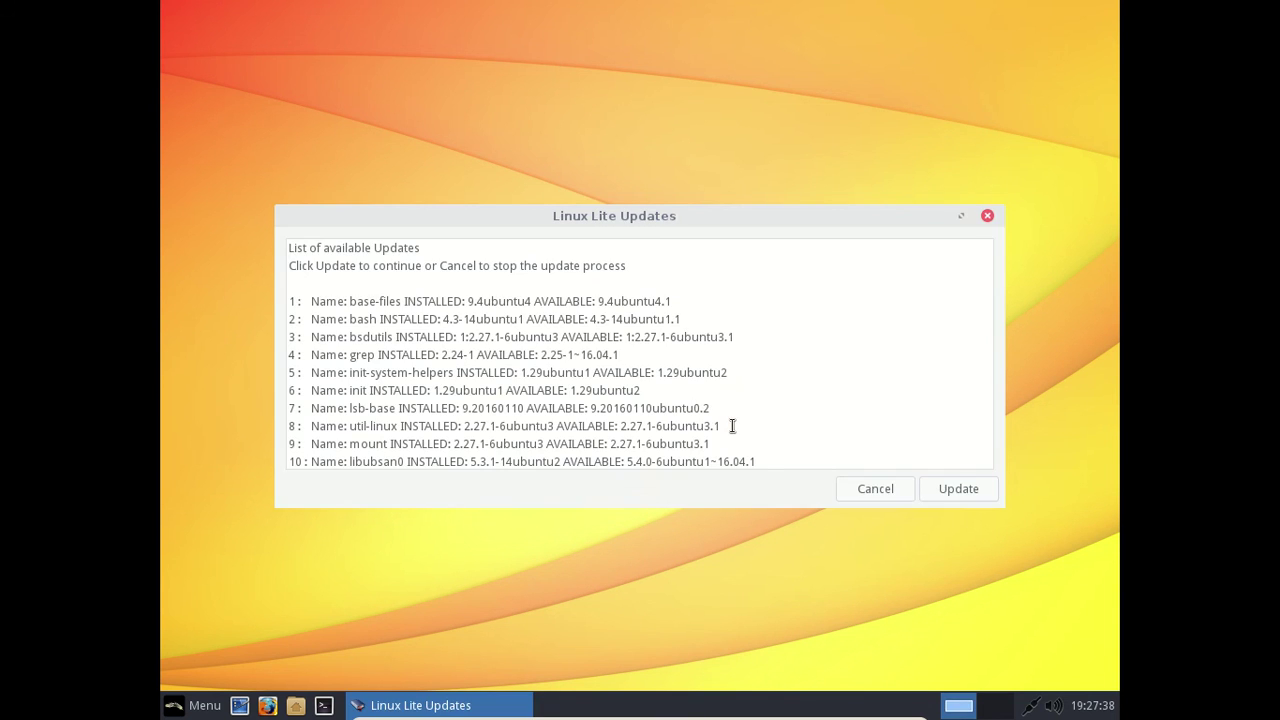
scroll(768, 334, down, 10)
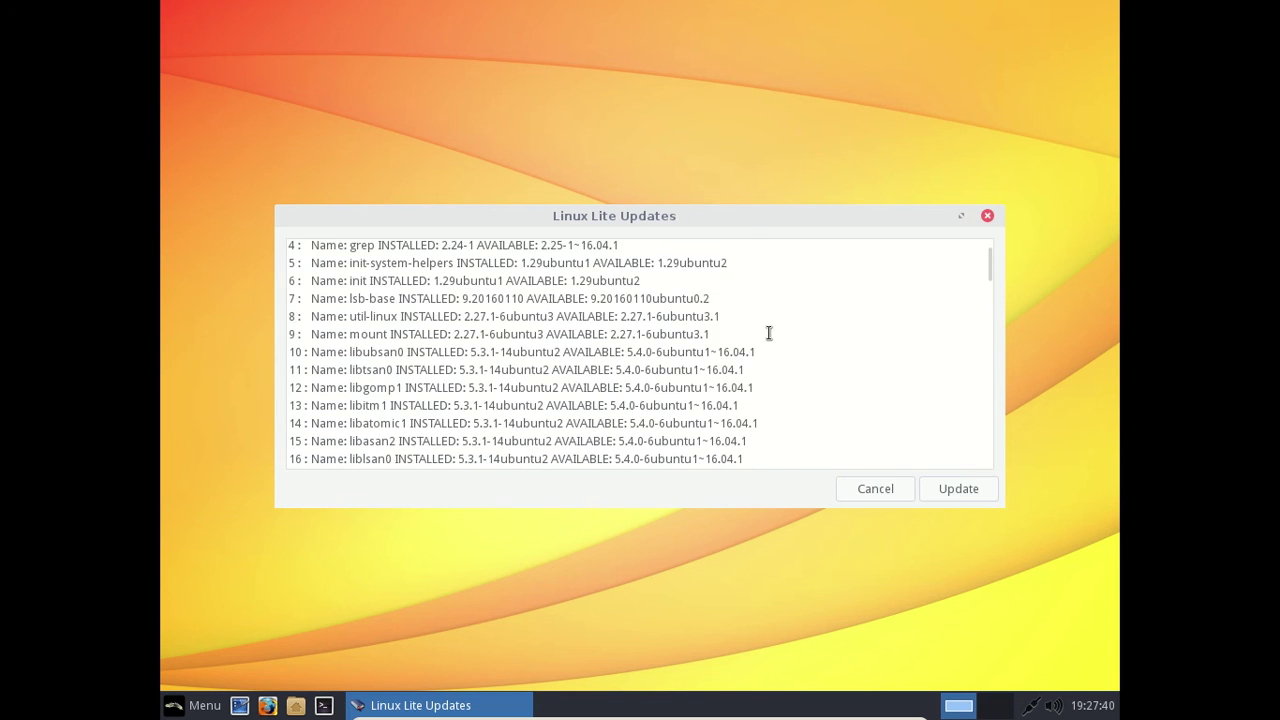
scroll(768, 334, down, 20)
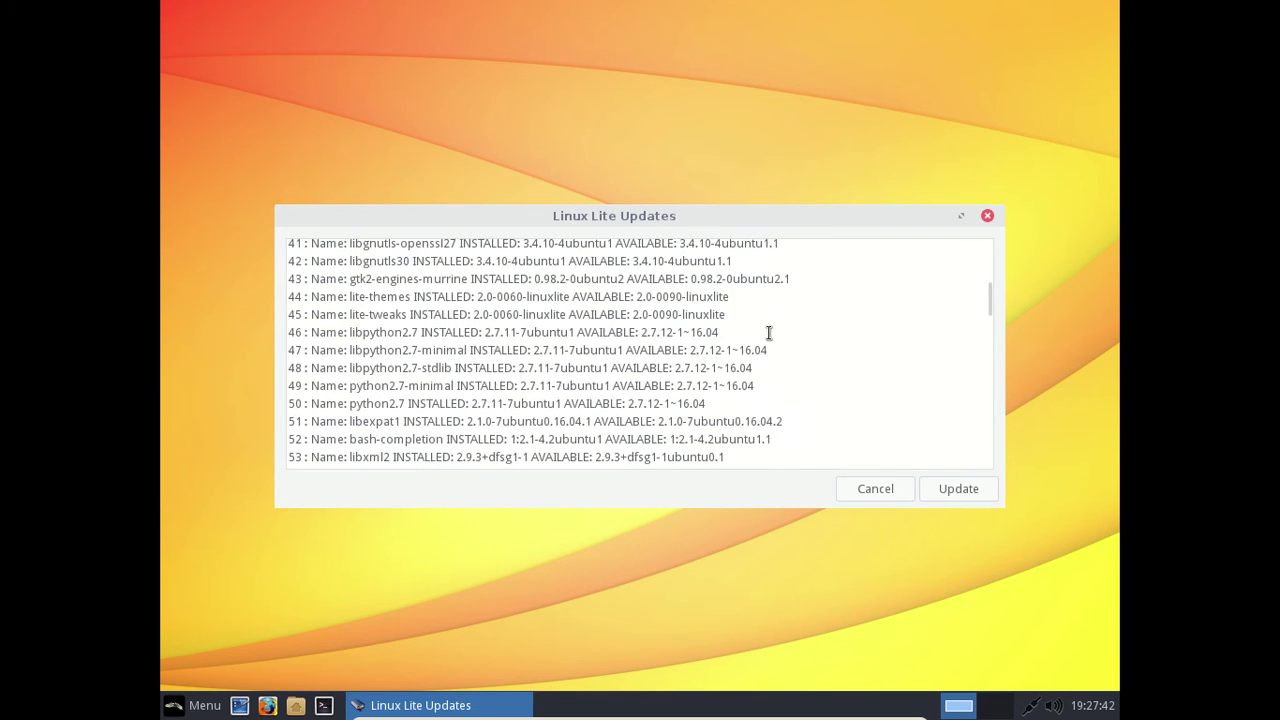
scroll(769, 333, down, 20)
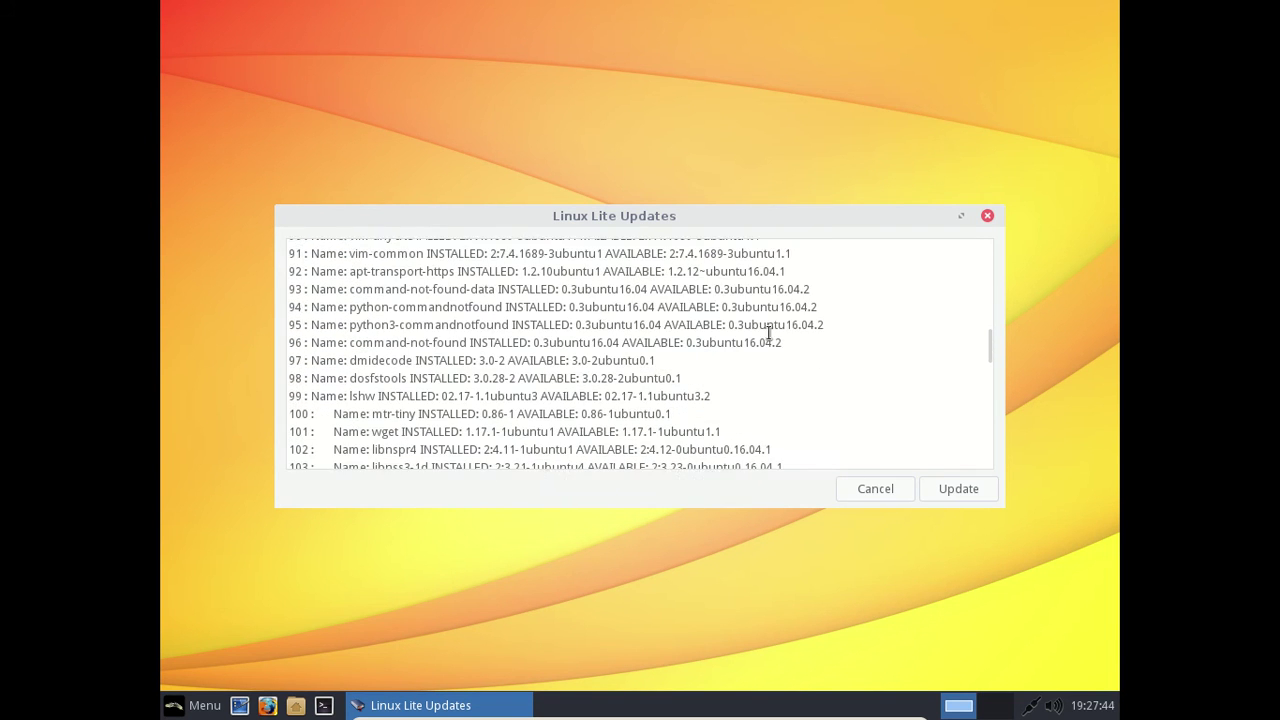
scroll(769, 333, down, 15)
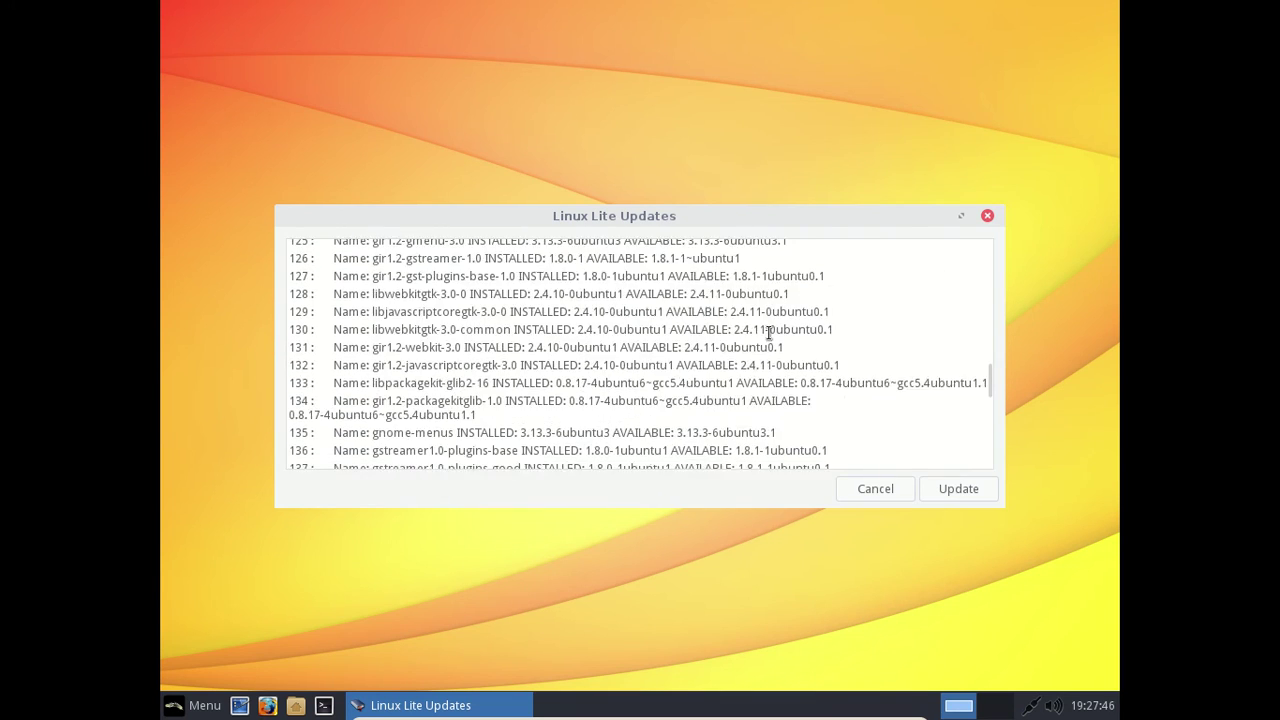
scroll(769, 333, down, 20)
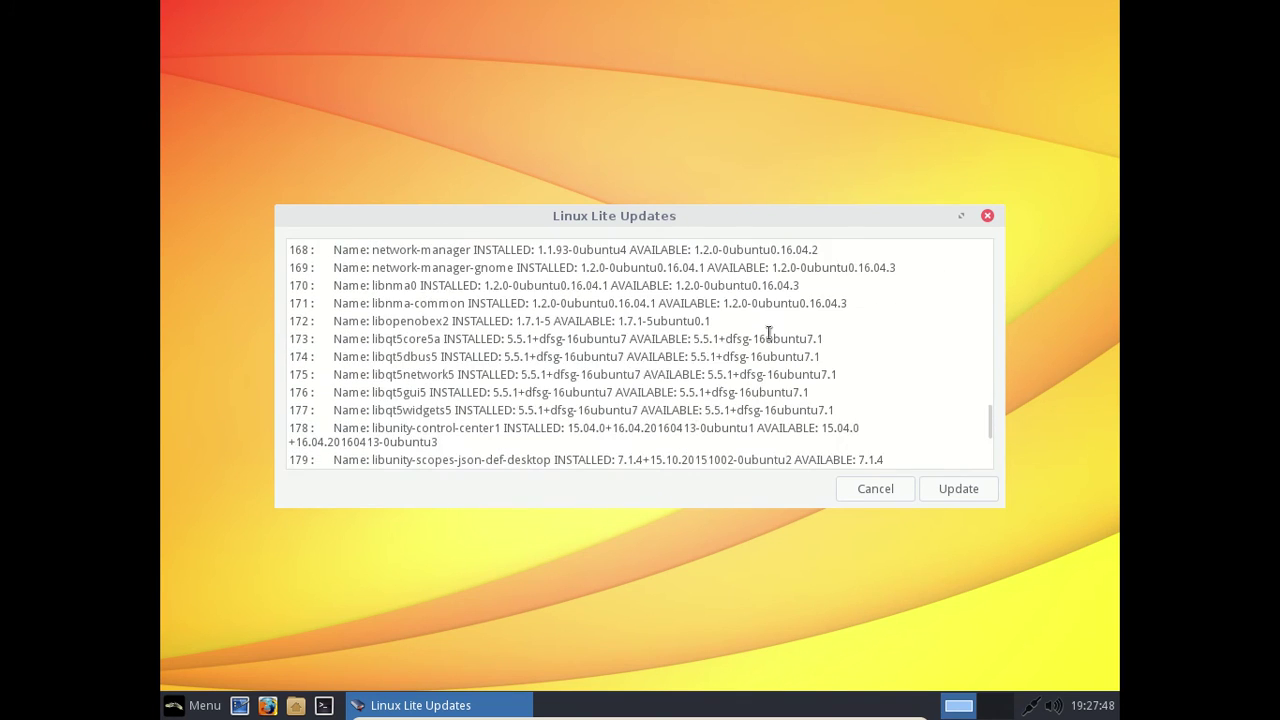
scroll(769, 333, down, 6)
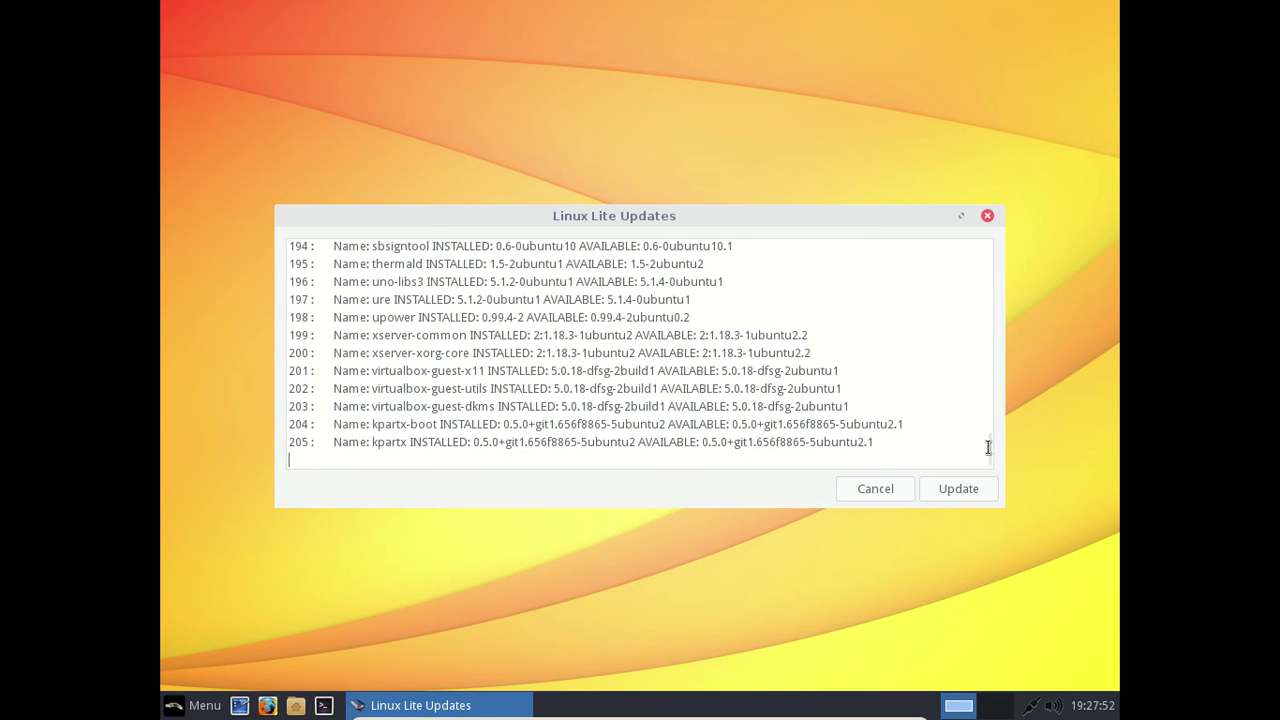
drag(988, 446, 1000, 265)
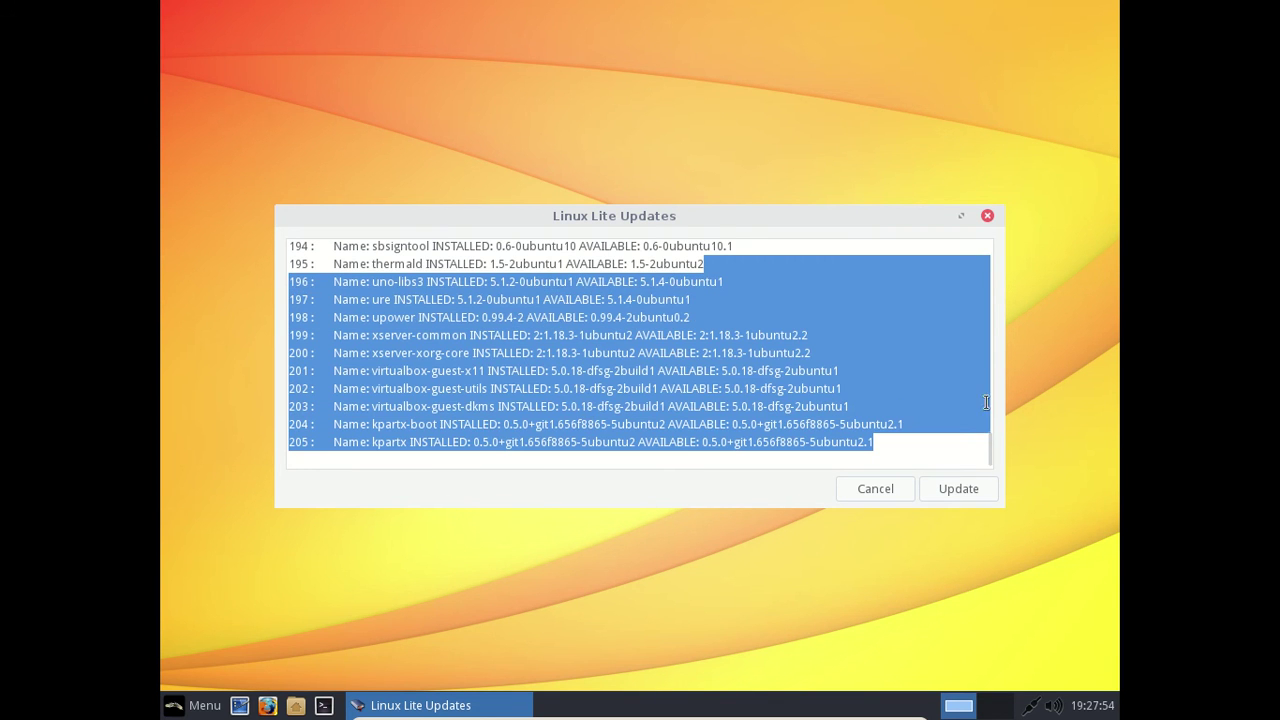
click(943, 488)
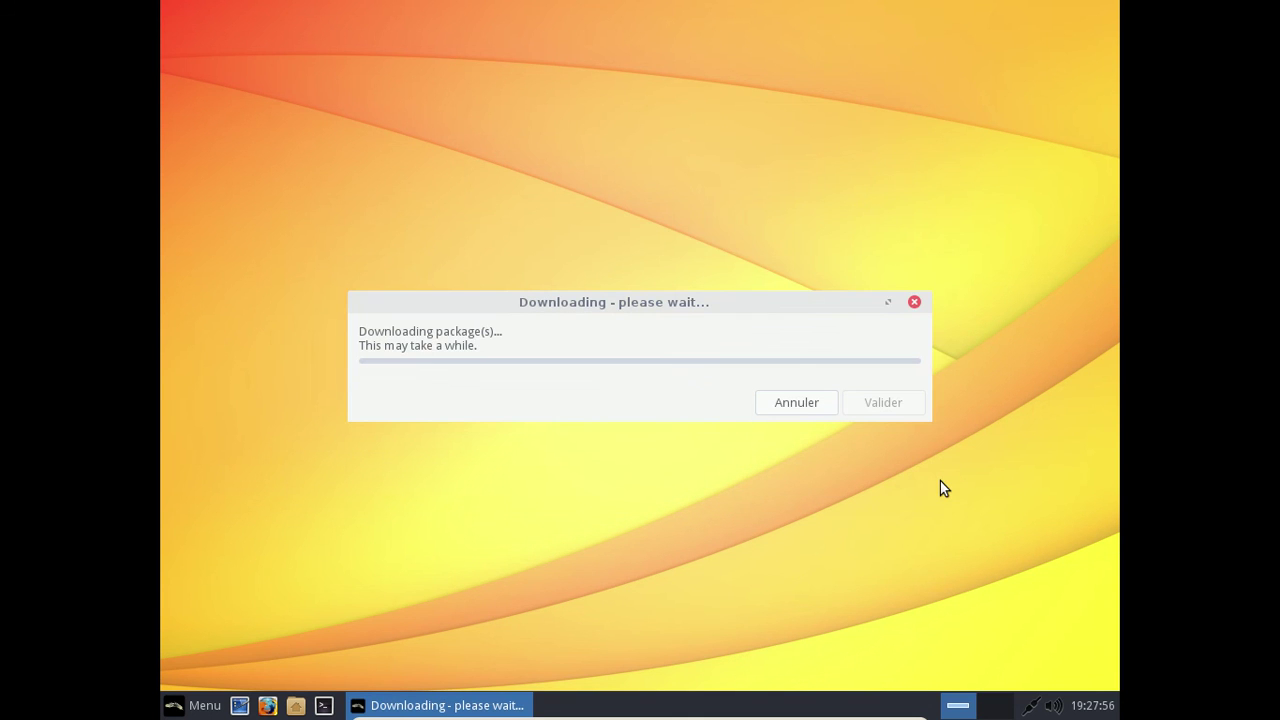
Move the download progress window aside, then close the Installing - please wait window.
drag(585, 305, 586, 96)
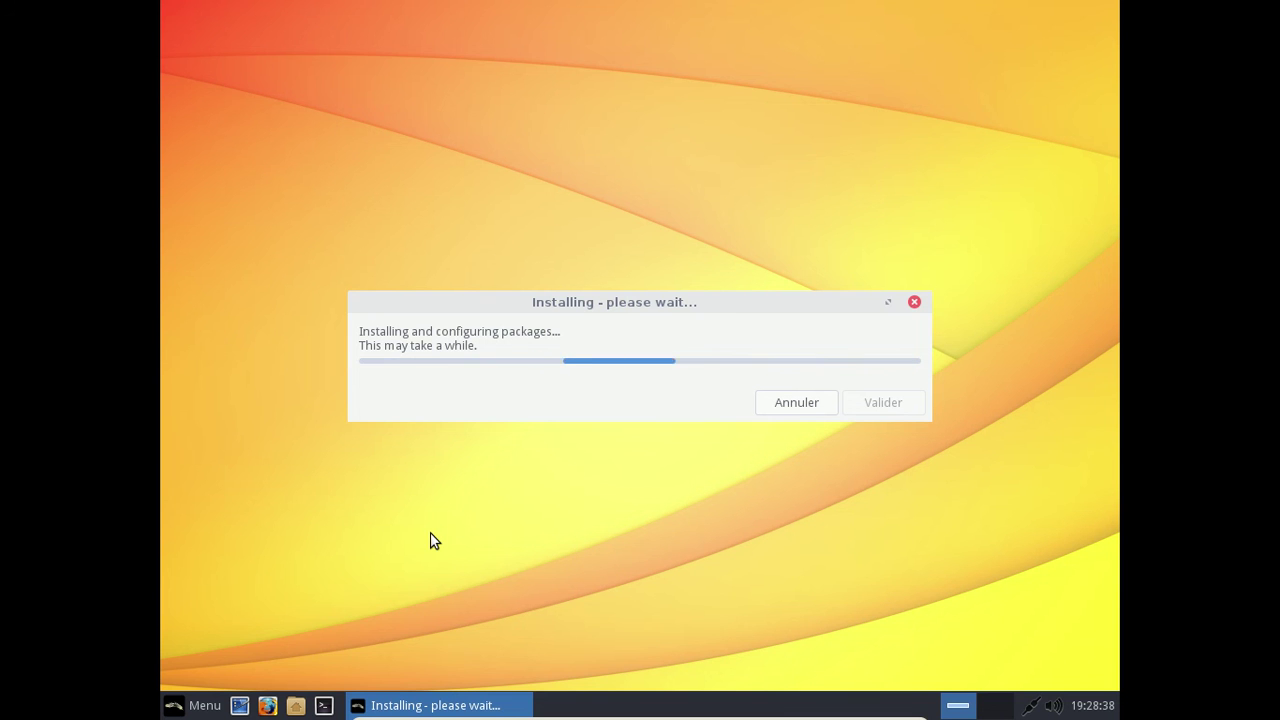
click(914, 302)
click(326, 705)
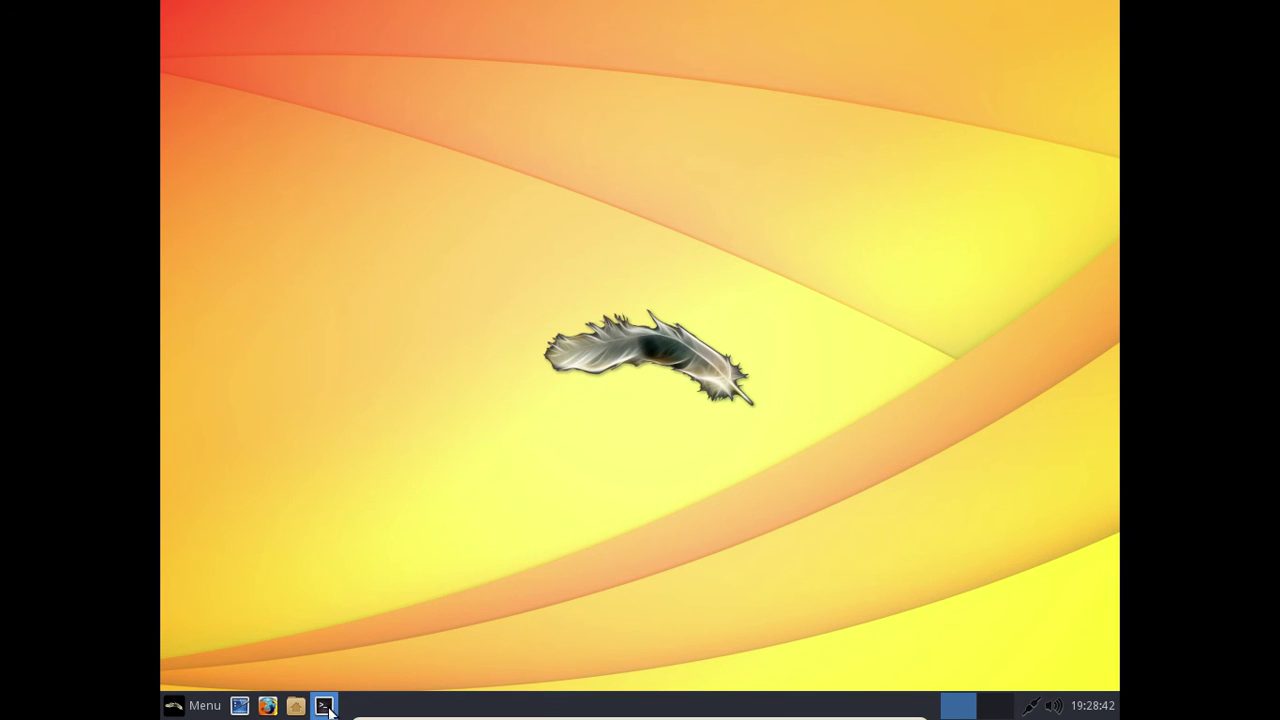
Run sudo apt-get update, then list running apt processes with ps -A | grep apt.
text(sudo)
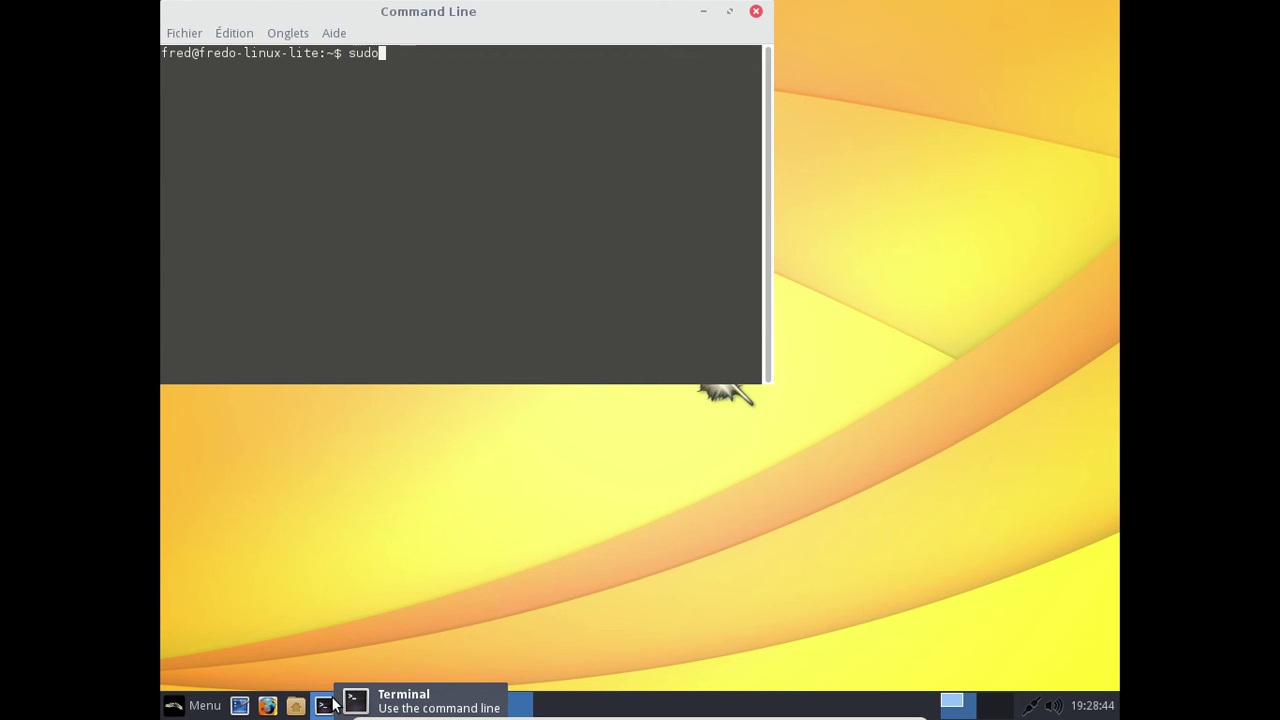
text( apt-get update)
key(Return)
key(Return)
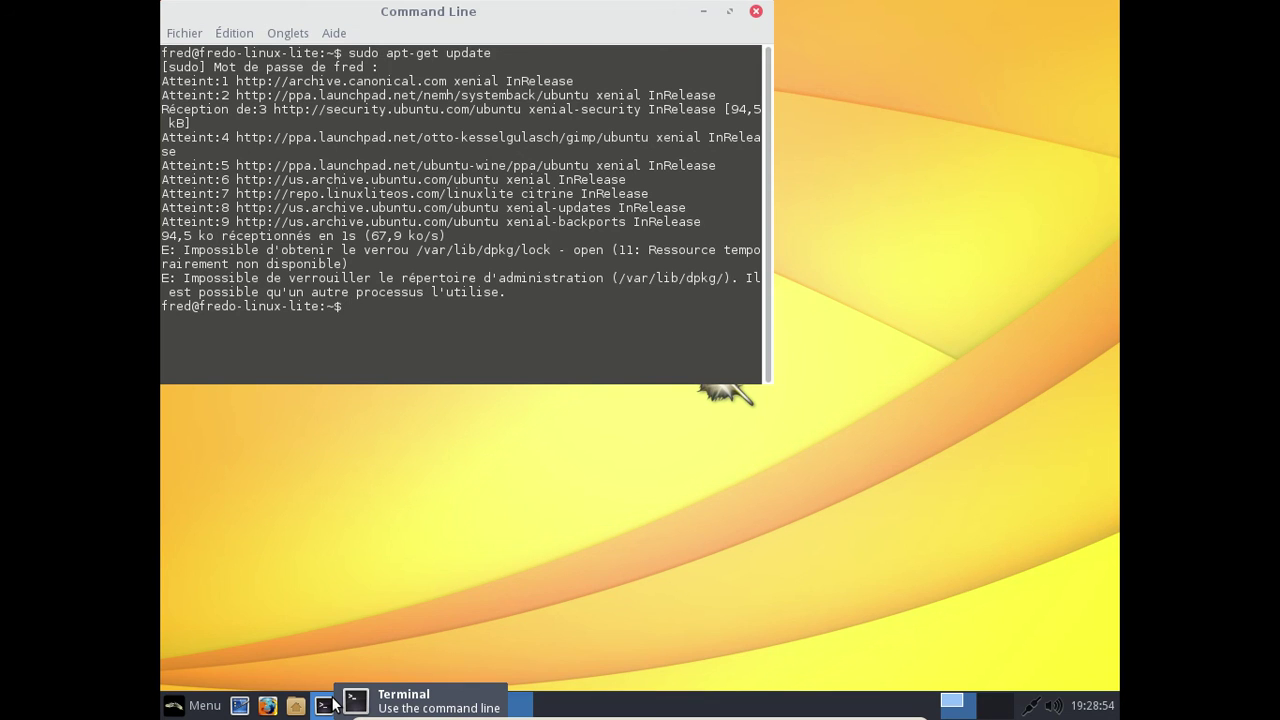
text(ps -A | grap a)
key(BackSpace)
key(BackSpace)
key(BackSpace)
key(BackSpace)
text(ep apt)
key(Return)
Kill the stuck apt-get process with sudo kill -9 6464 and dismiss the updates-failed error.
text(kill -9)
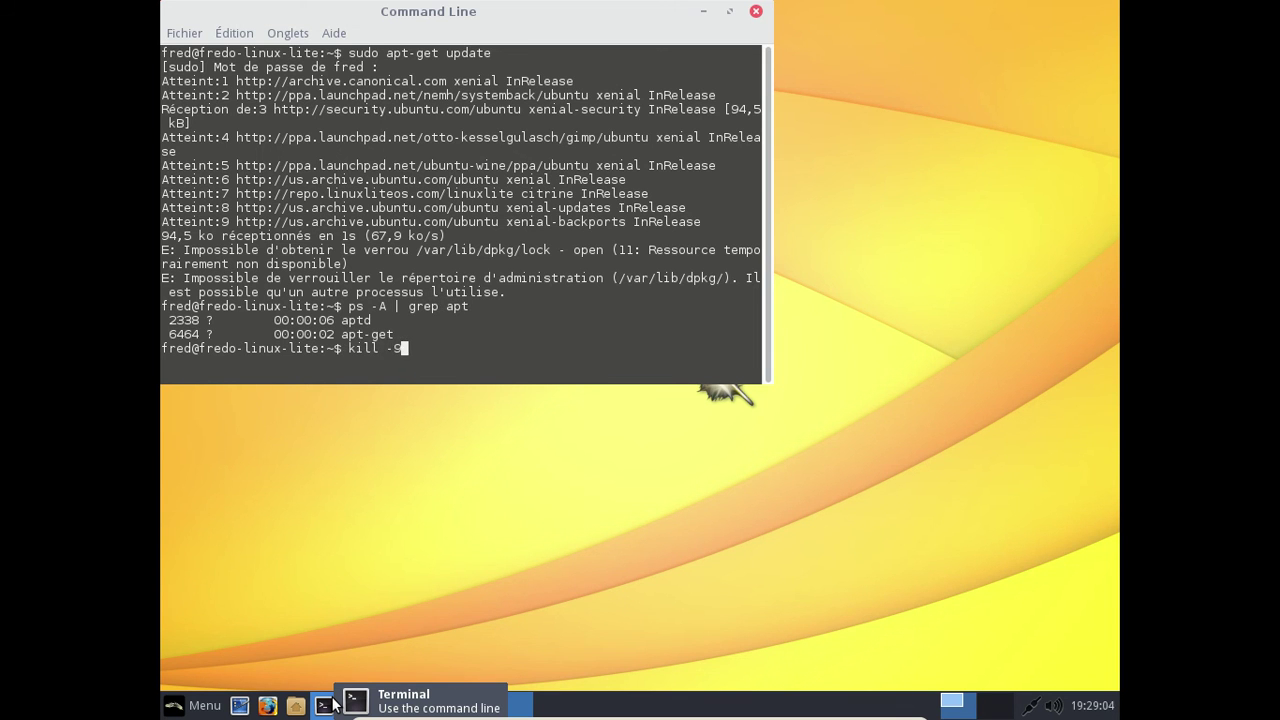
key(Home)
text(sudo)
key(End)
text(6464)
key(Return)
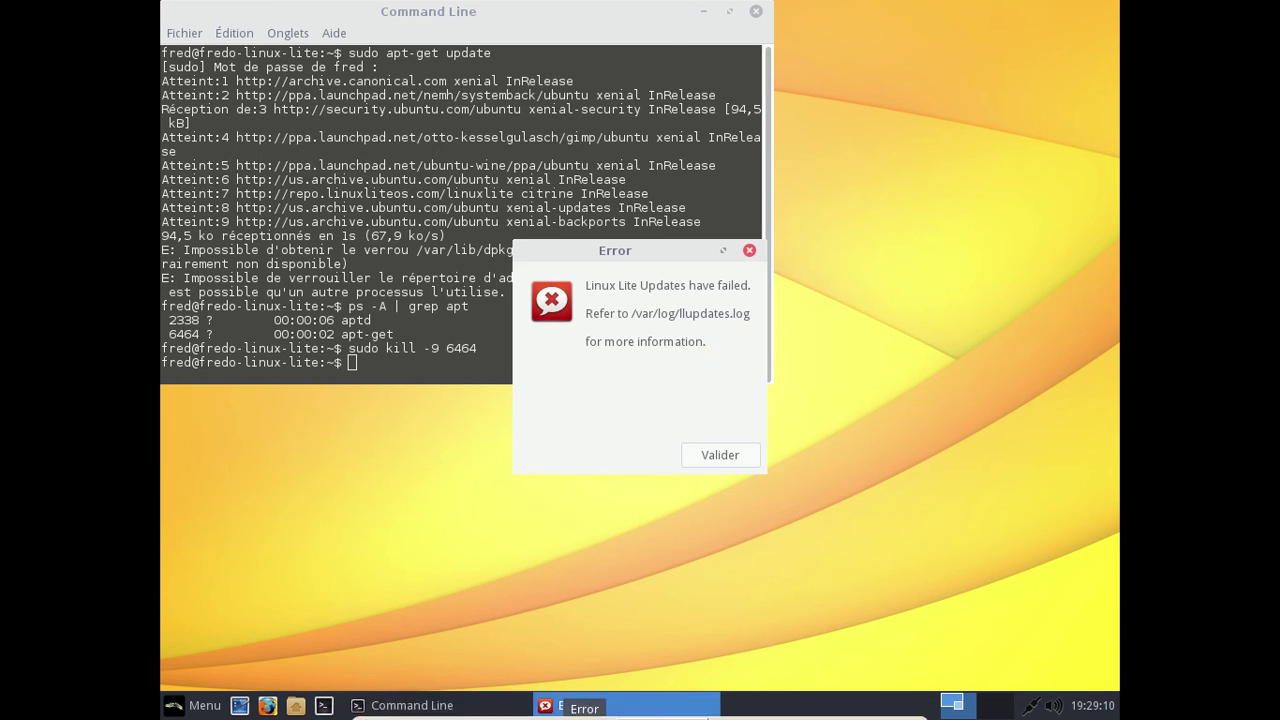
click(724, 456)
Rerun sudo apt-get update, then run sudo apt-get upgrade and confirm the 205 packages with o.
key(Up)
key(Up)
key(Up)
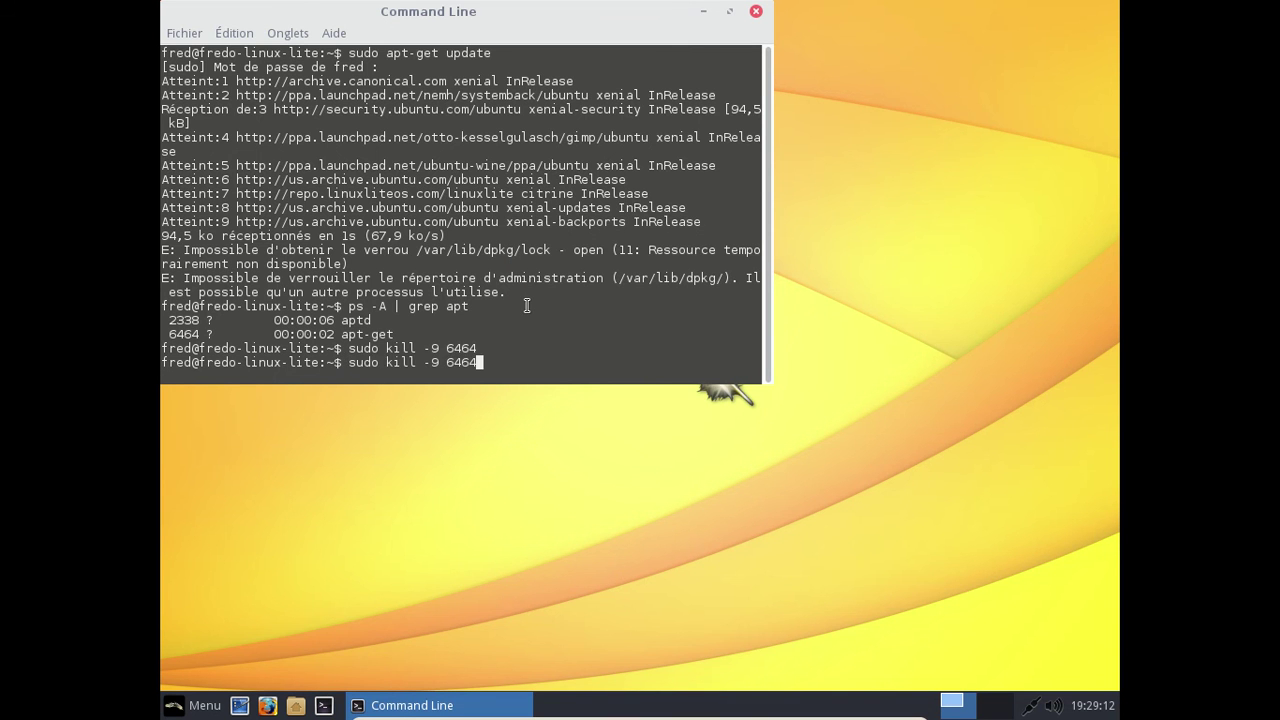
key(Return)
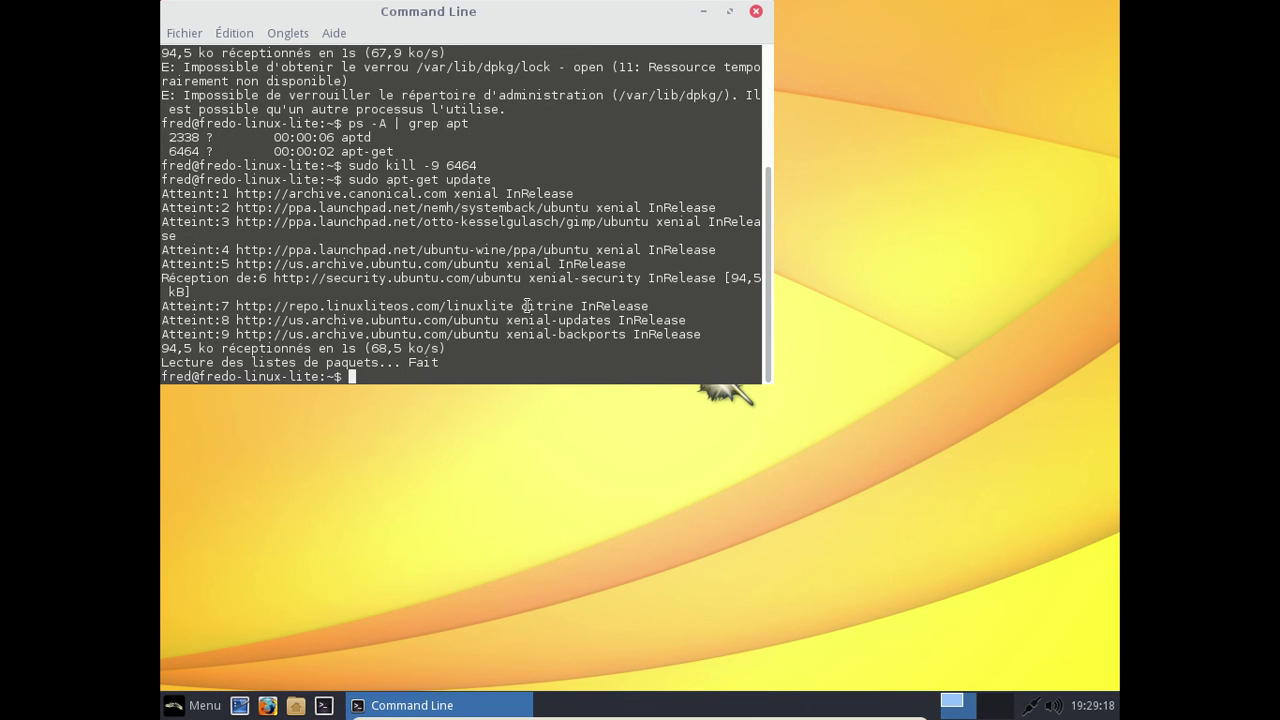
key(Up)
key(BackSpace)
key(BackSpace)
key(BackSpace)
key(BackSpace)
text(grade)
key(Return)
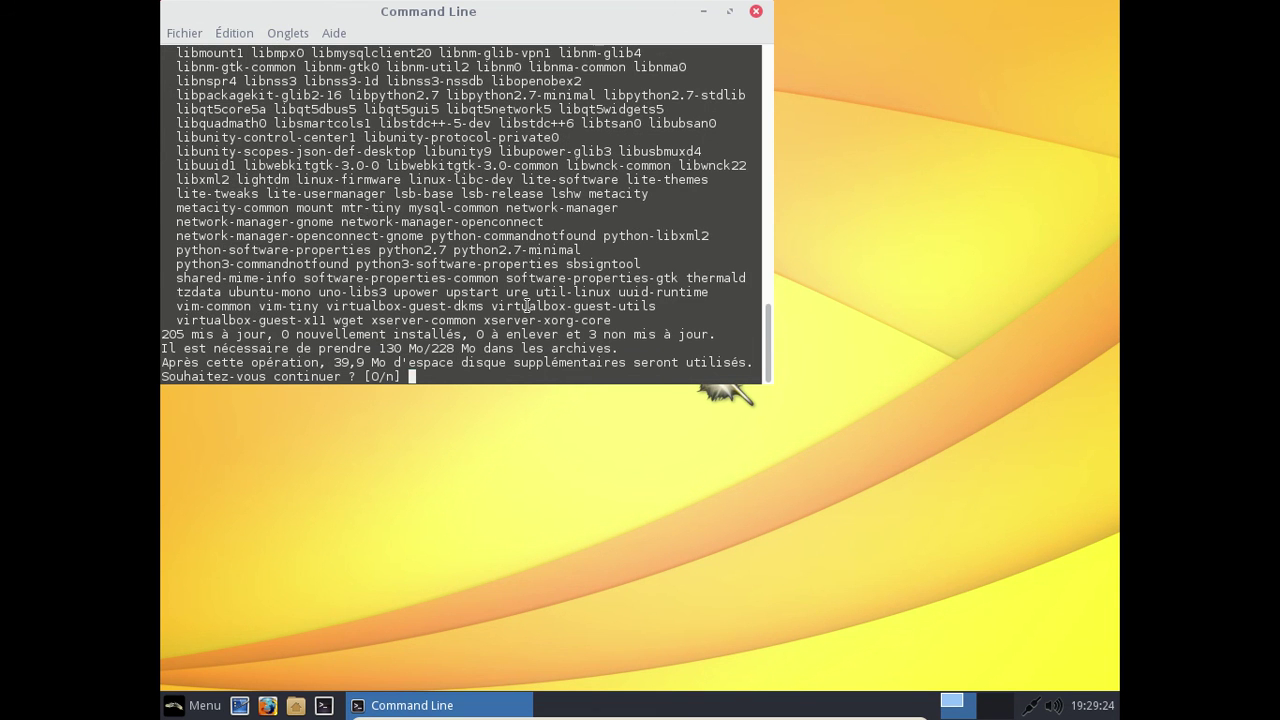
text(o)
key(Return)
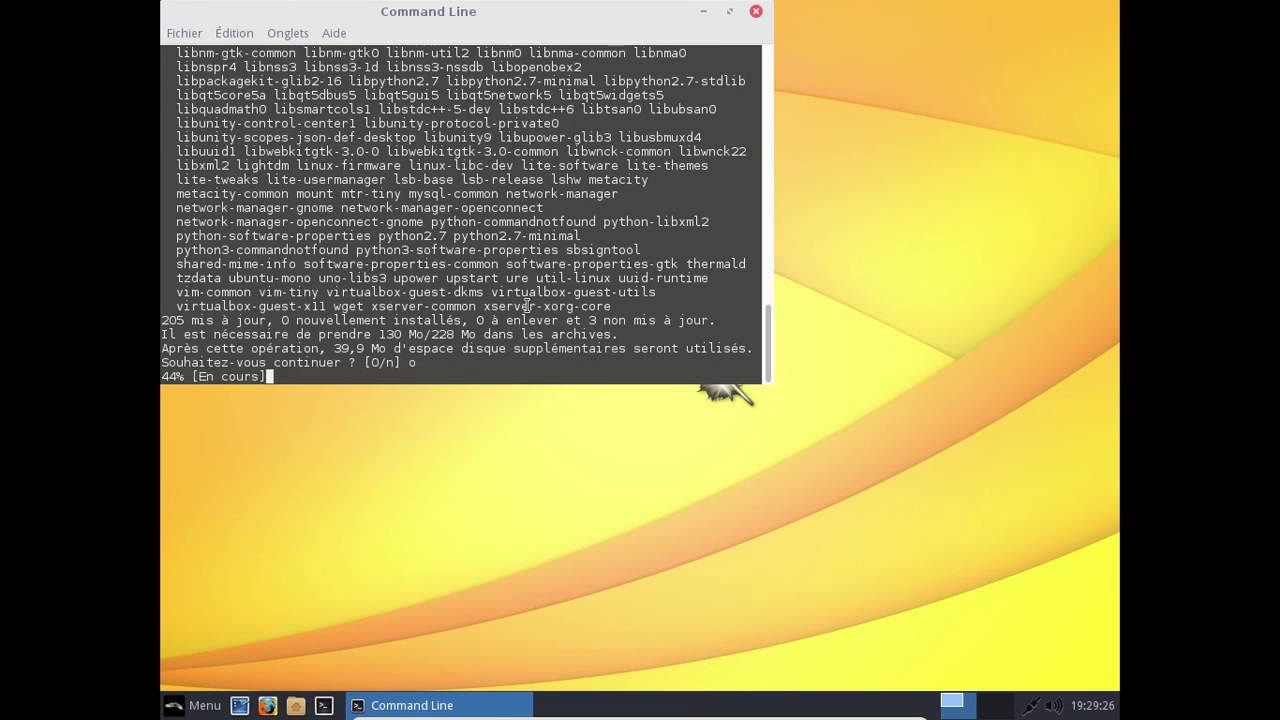